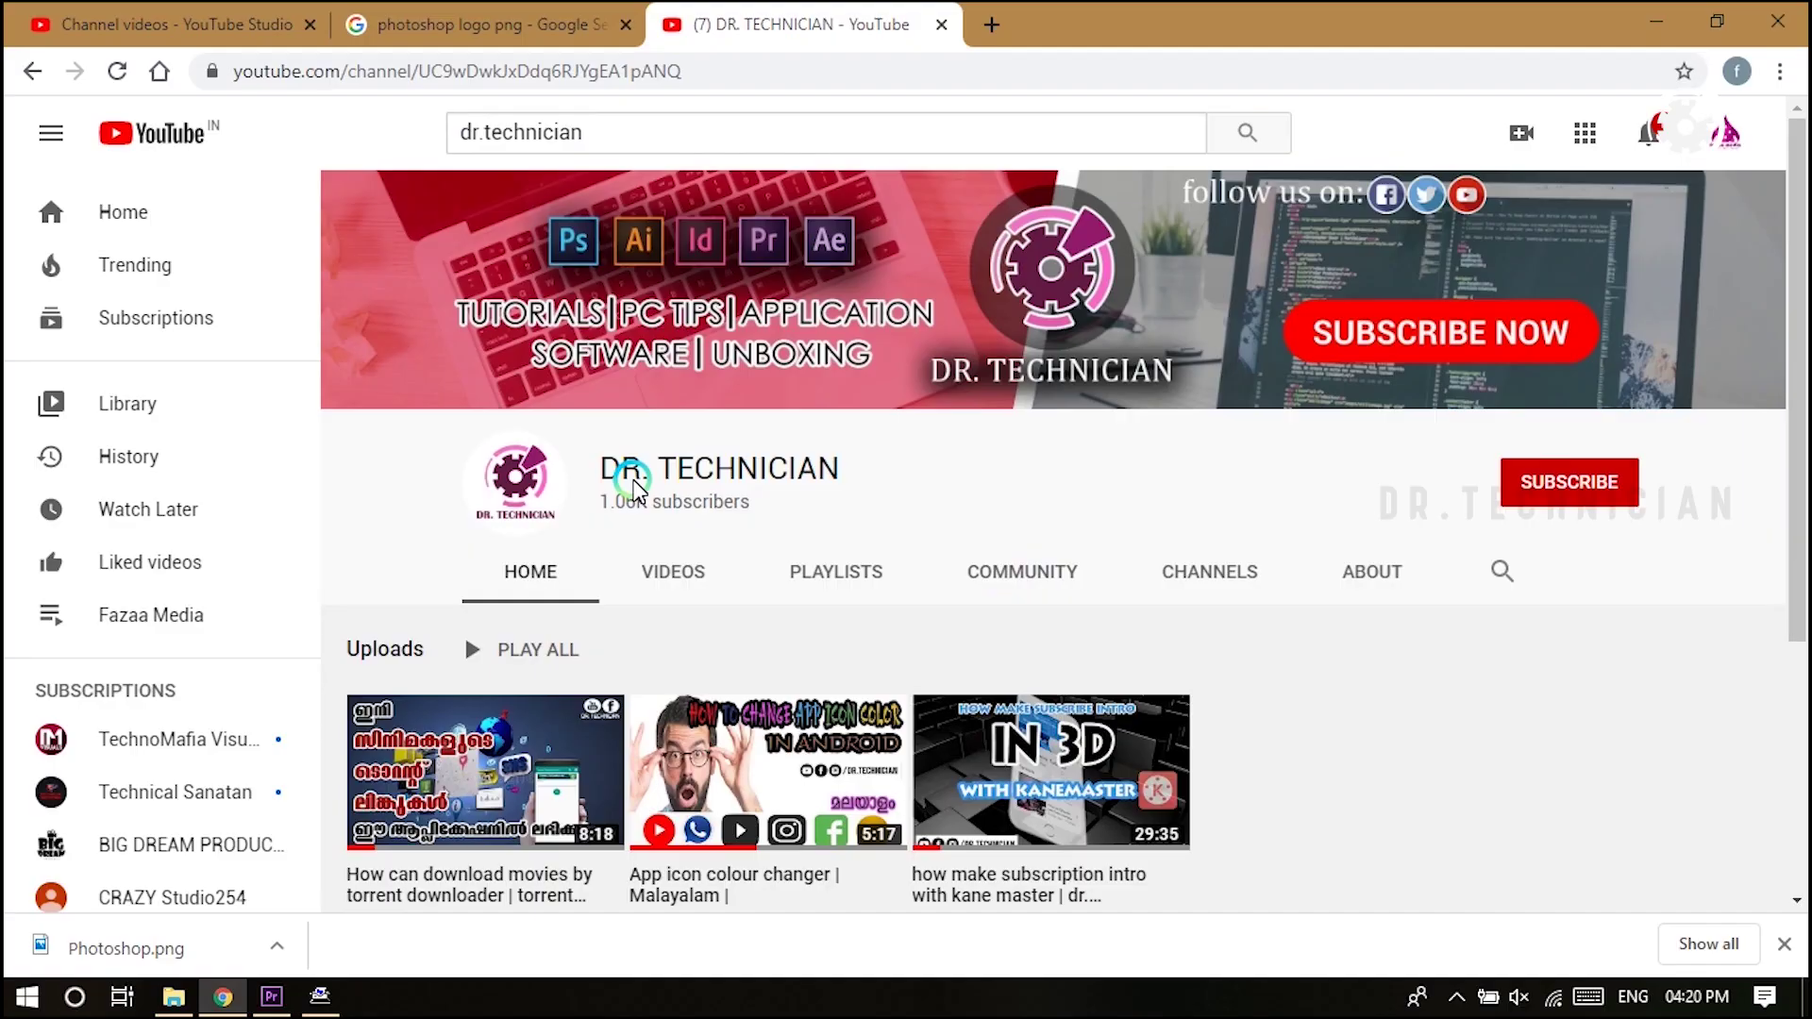
Subscribe to the DR. TECHNICIAN channel and set its notifications to All
click(1571, 486)
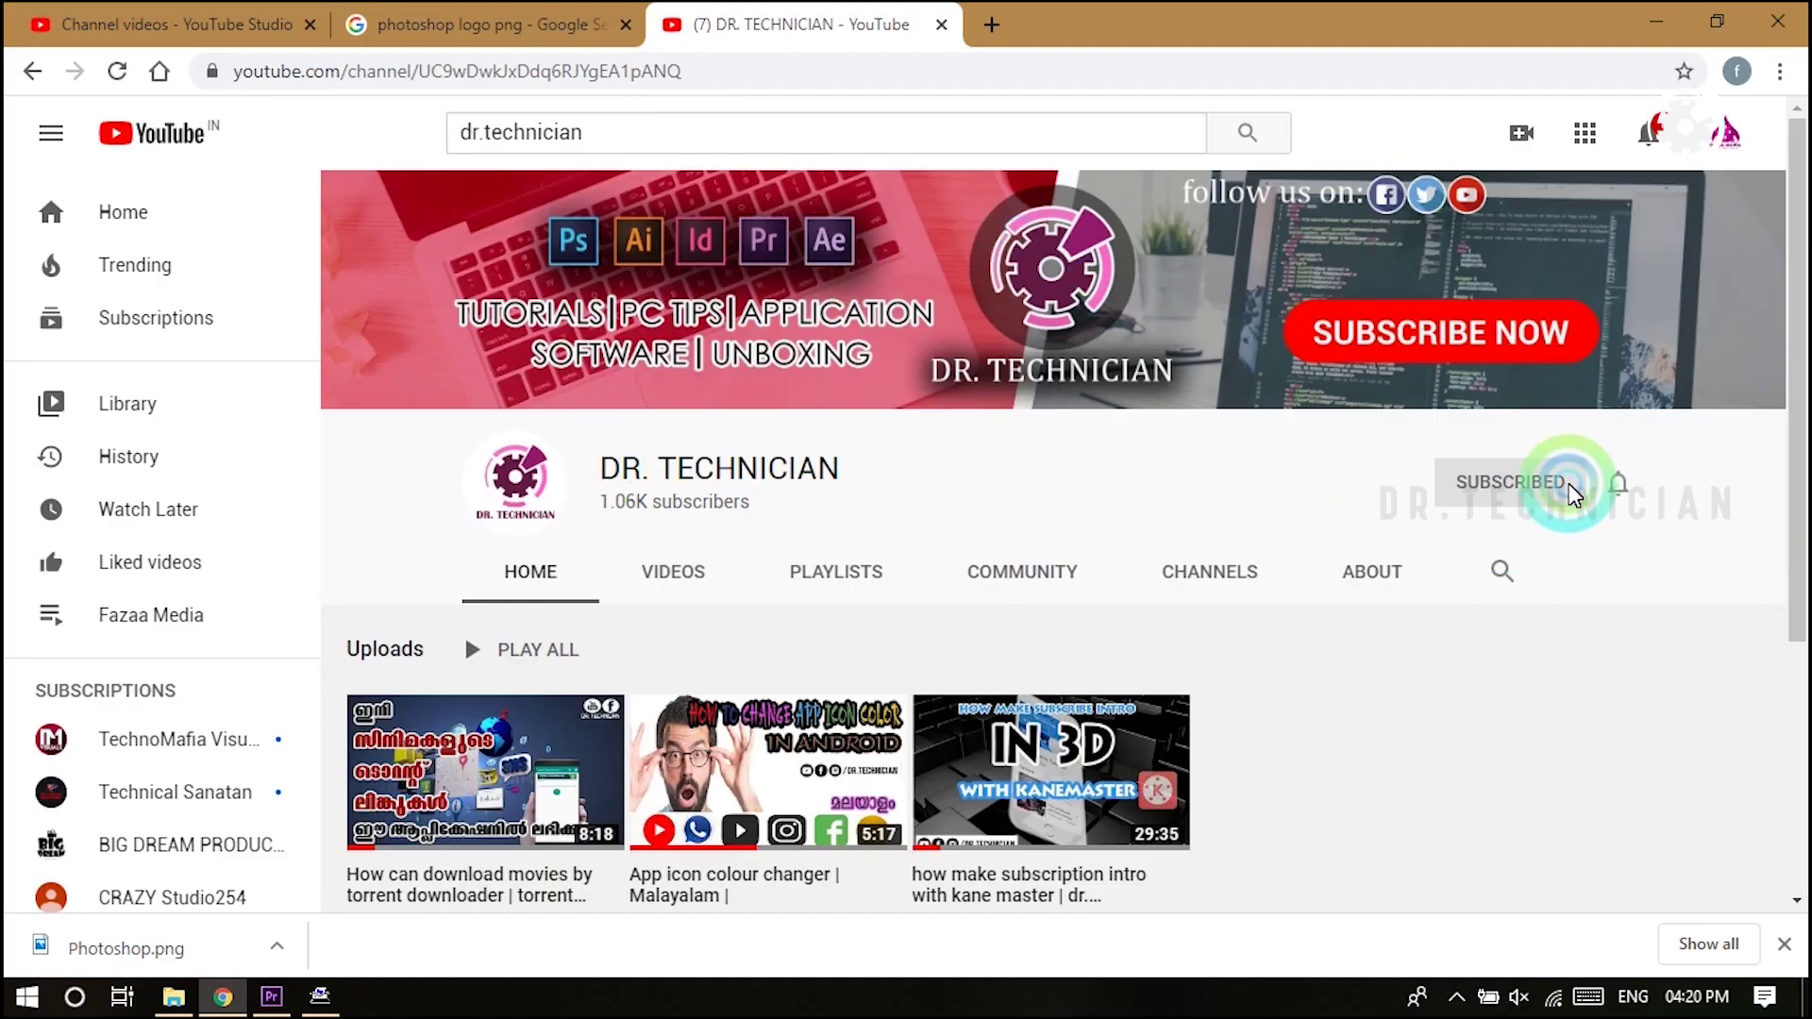
click(1619, 495)
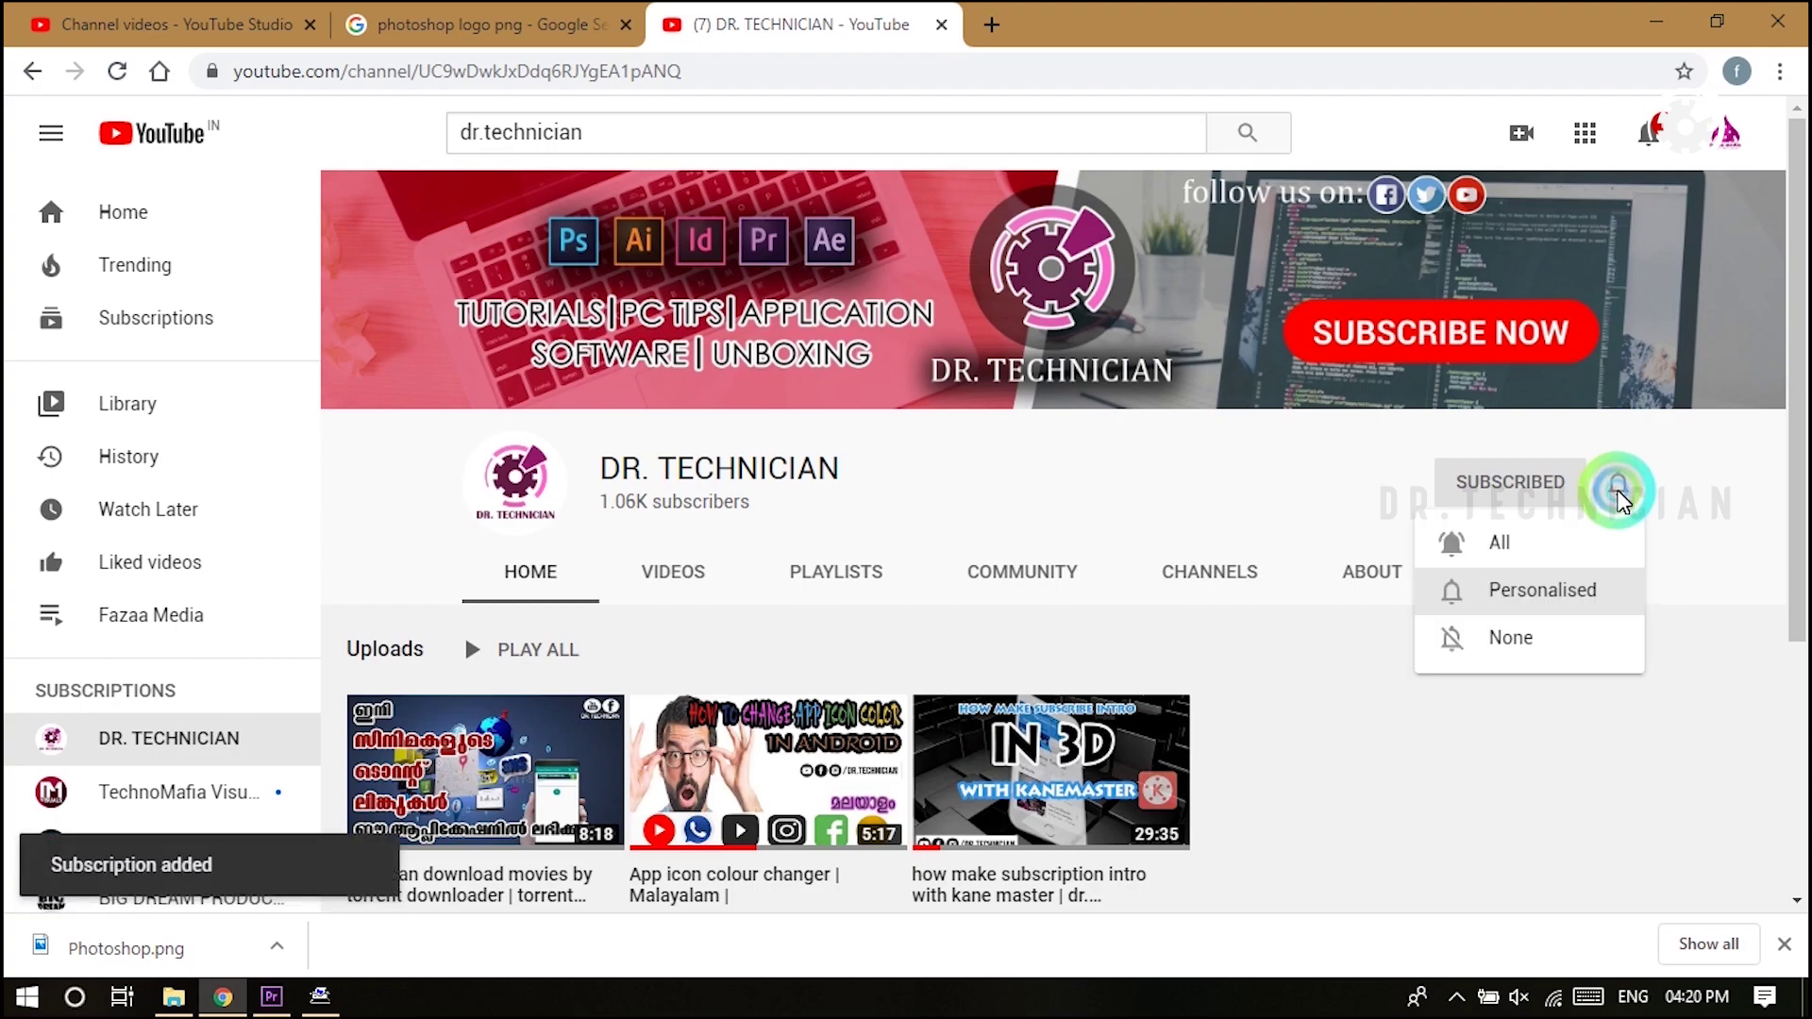
click(1567, 547)
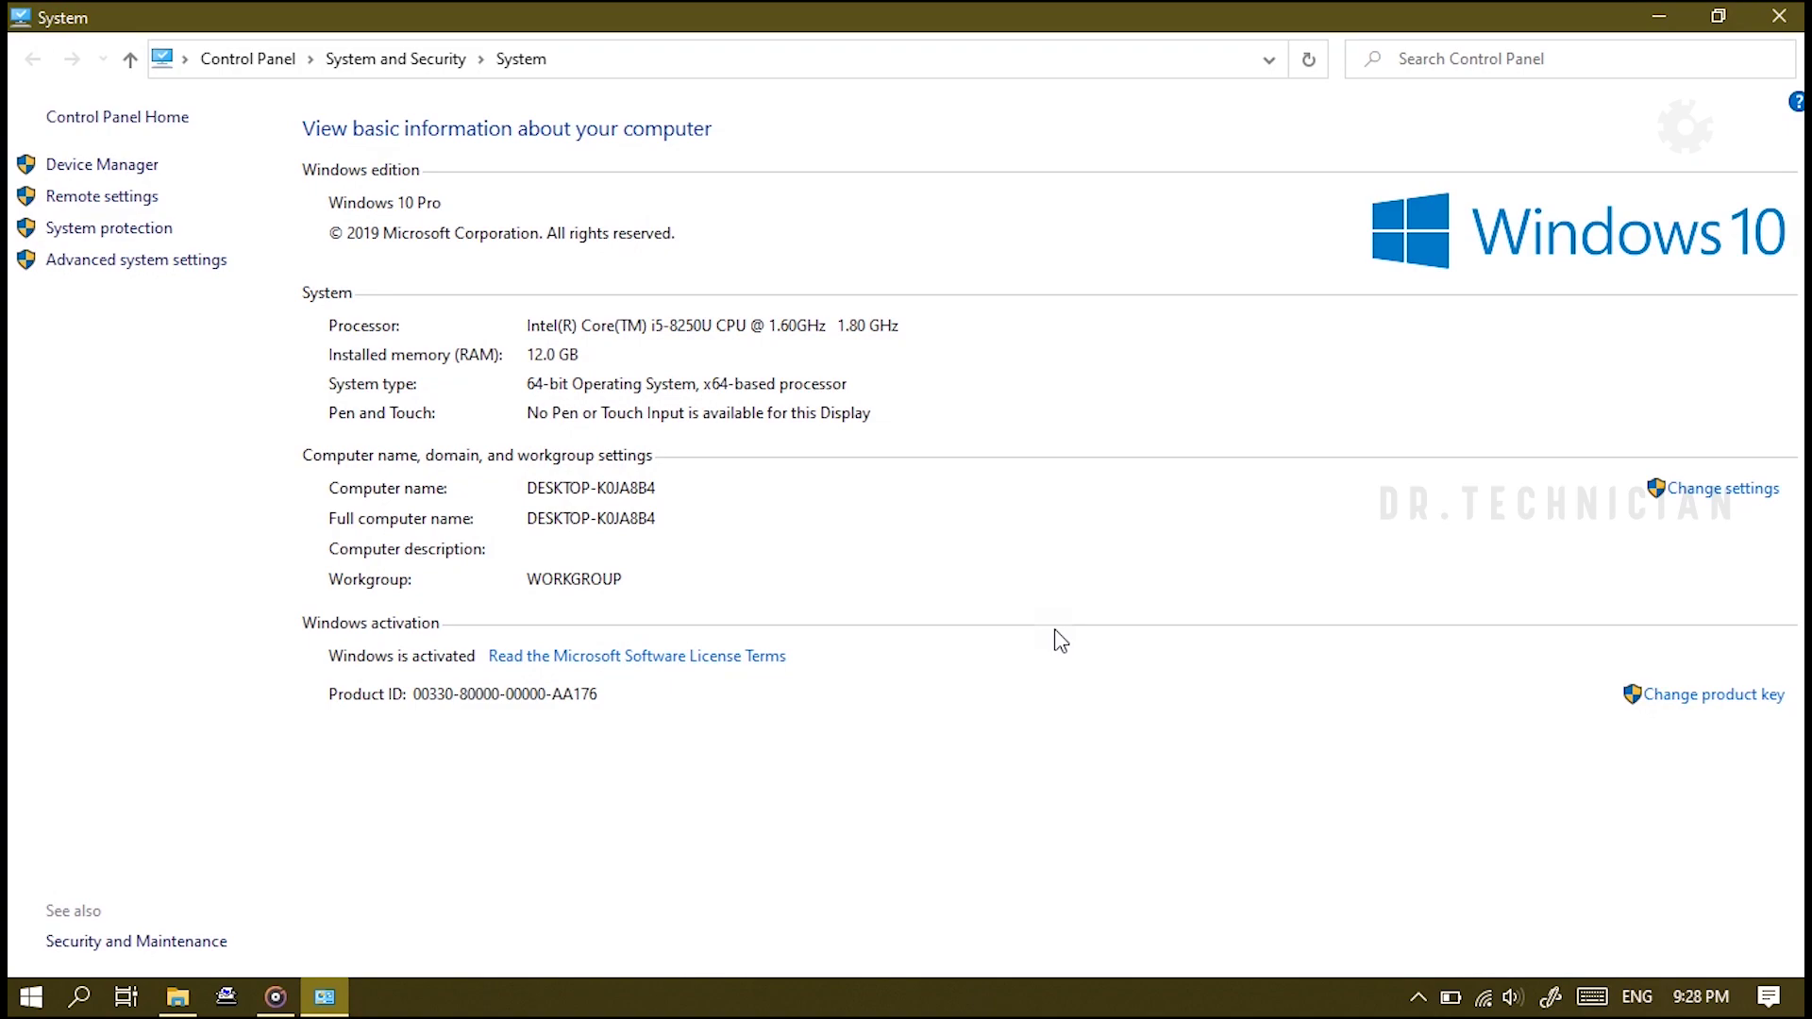
Minimize the System window and refresh the desktop twice
click(1658, 17)
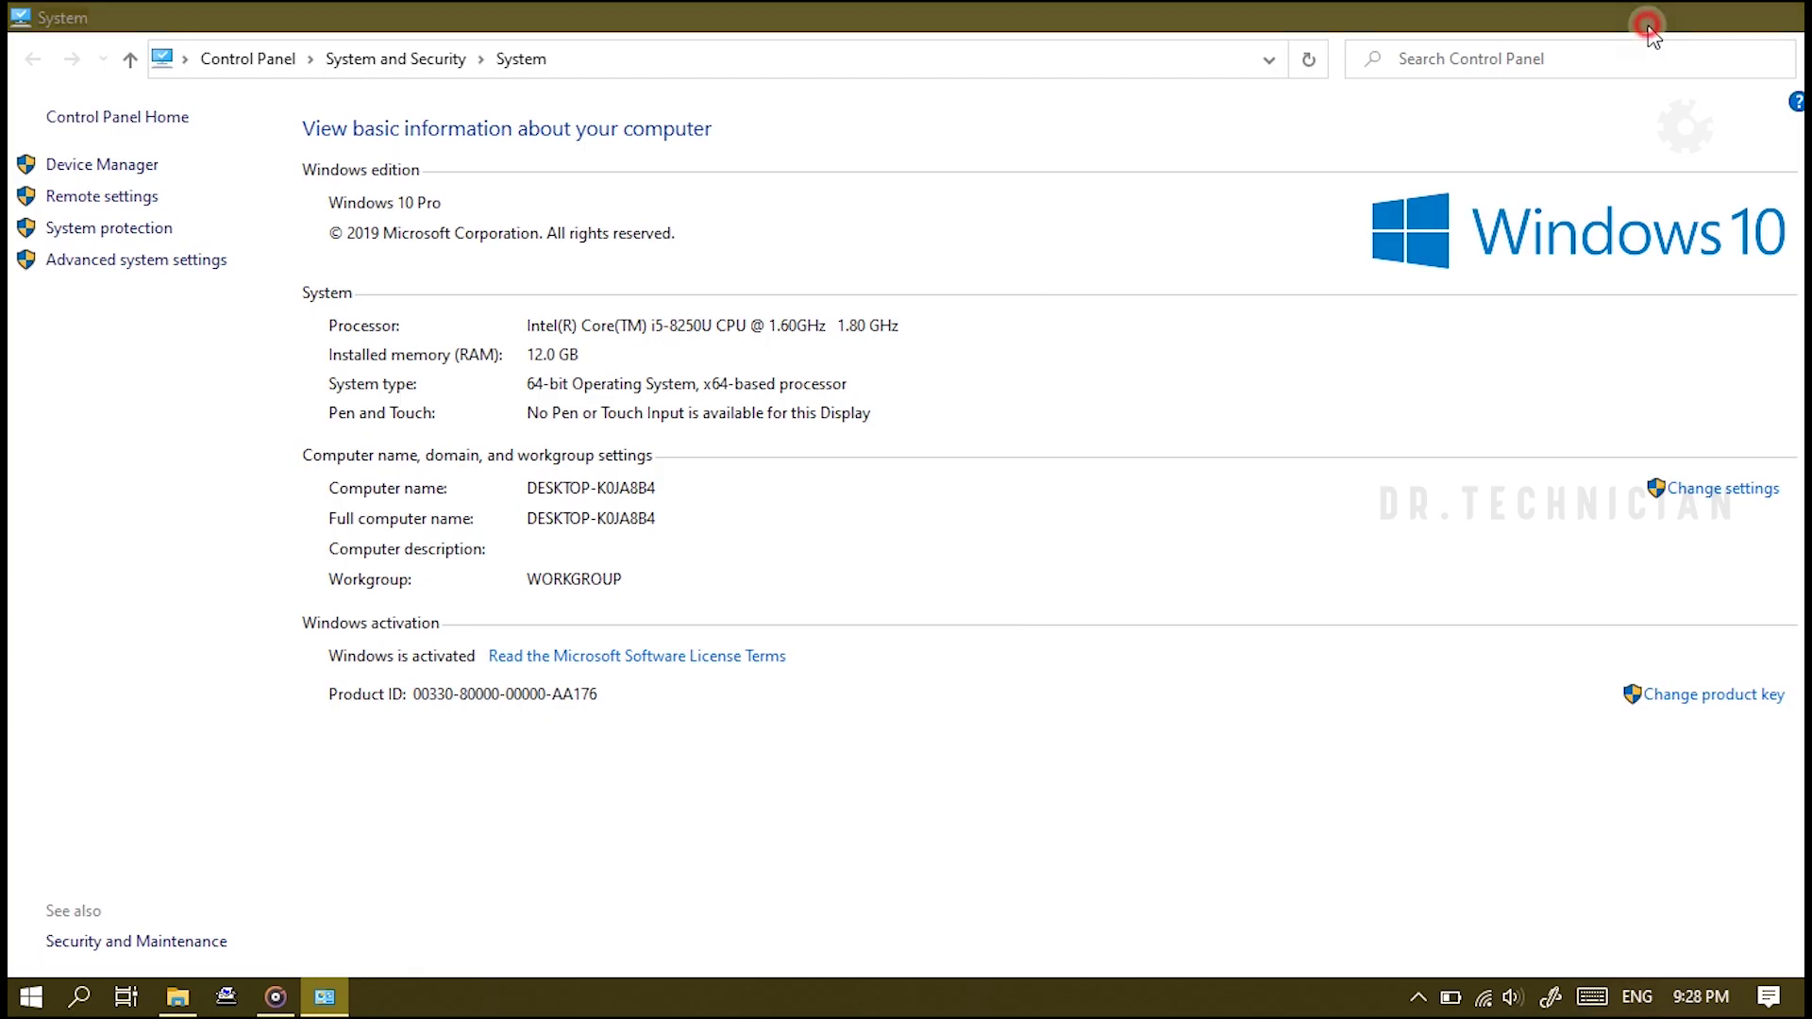
right_click(868, 344)
click(972, 421)
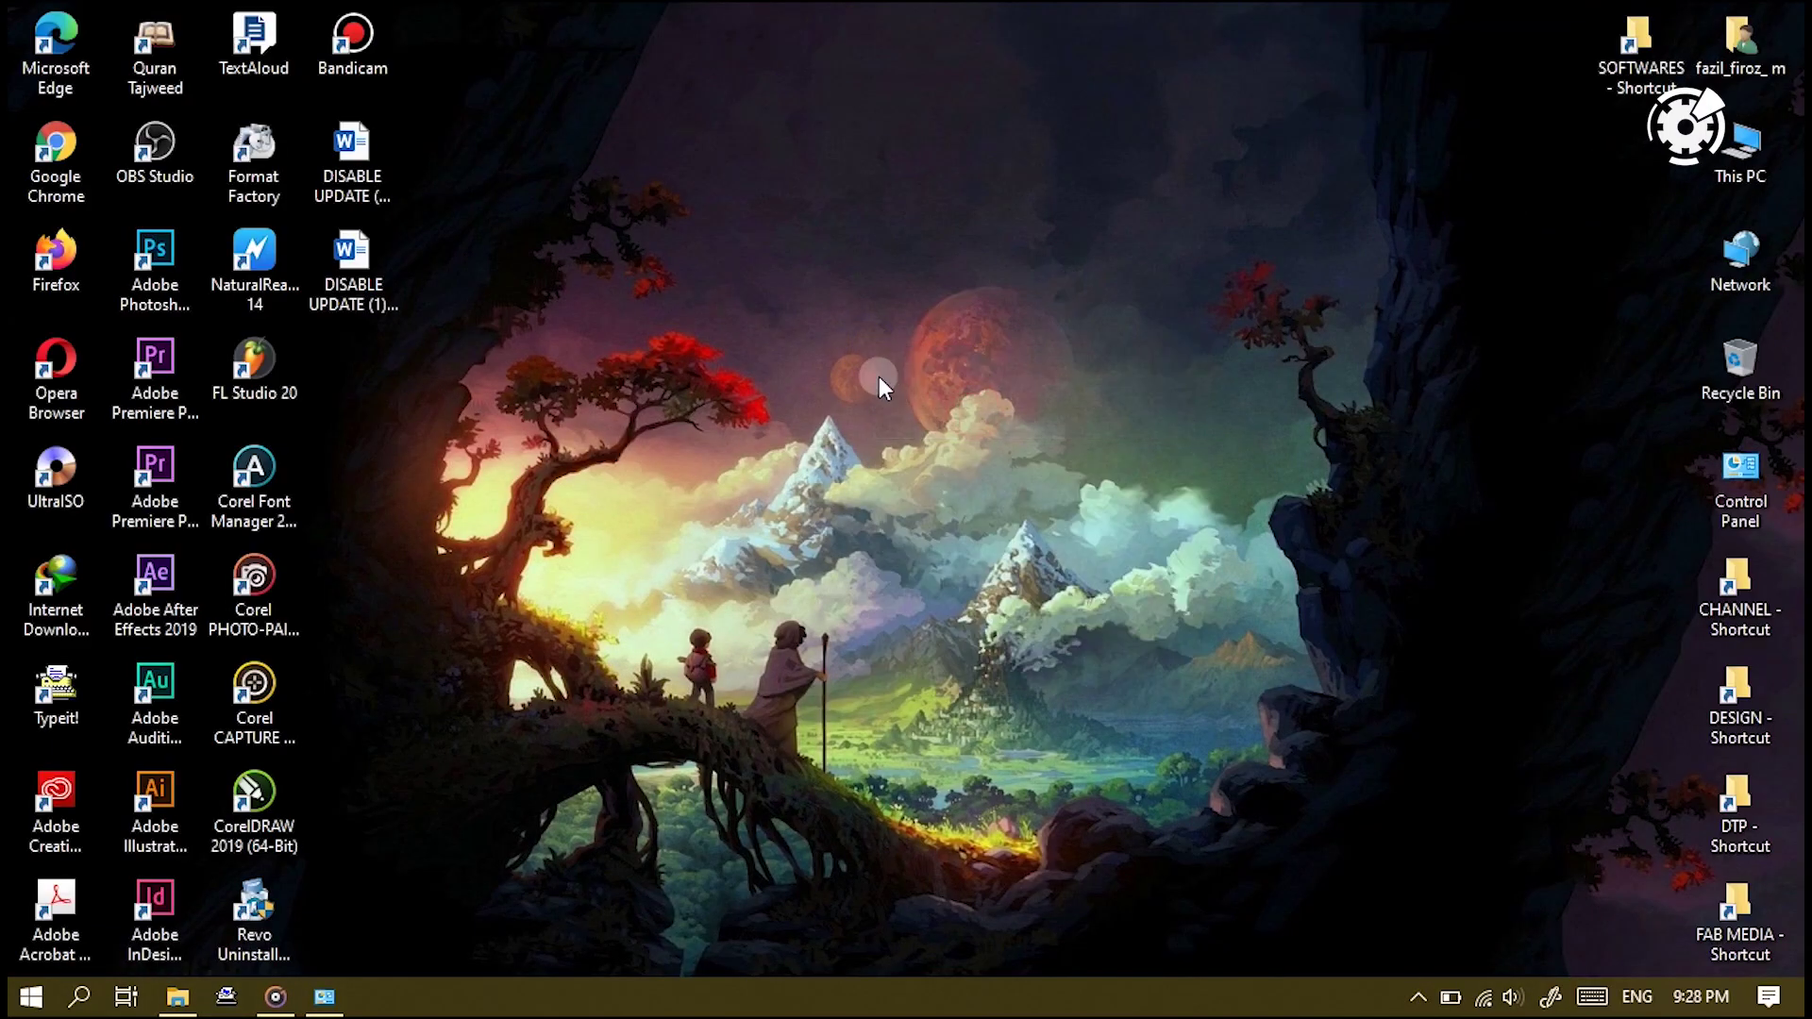
right_click(879, 373)
click(948, 451)
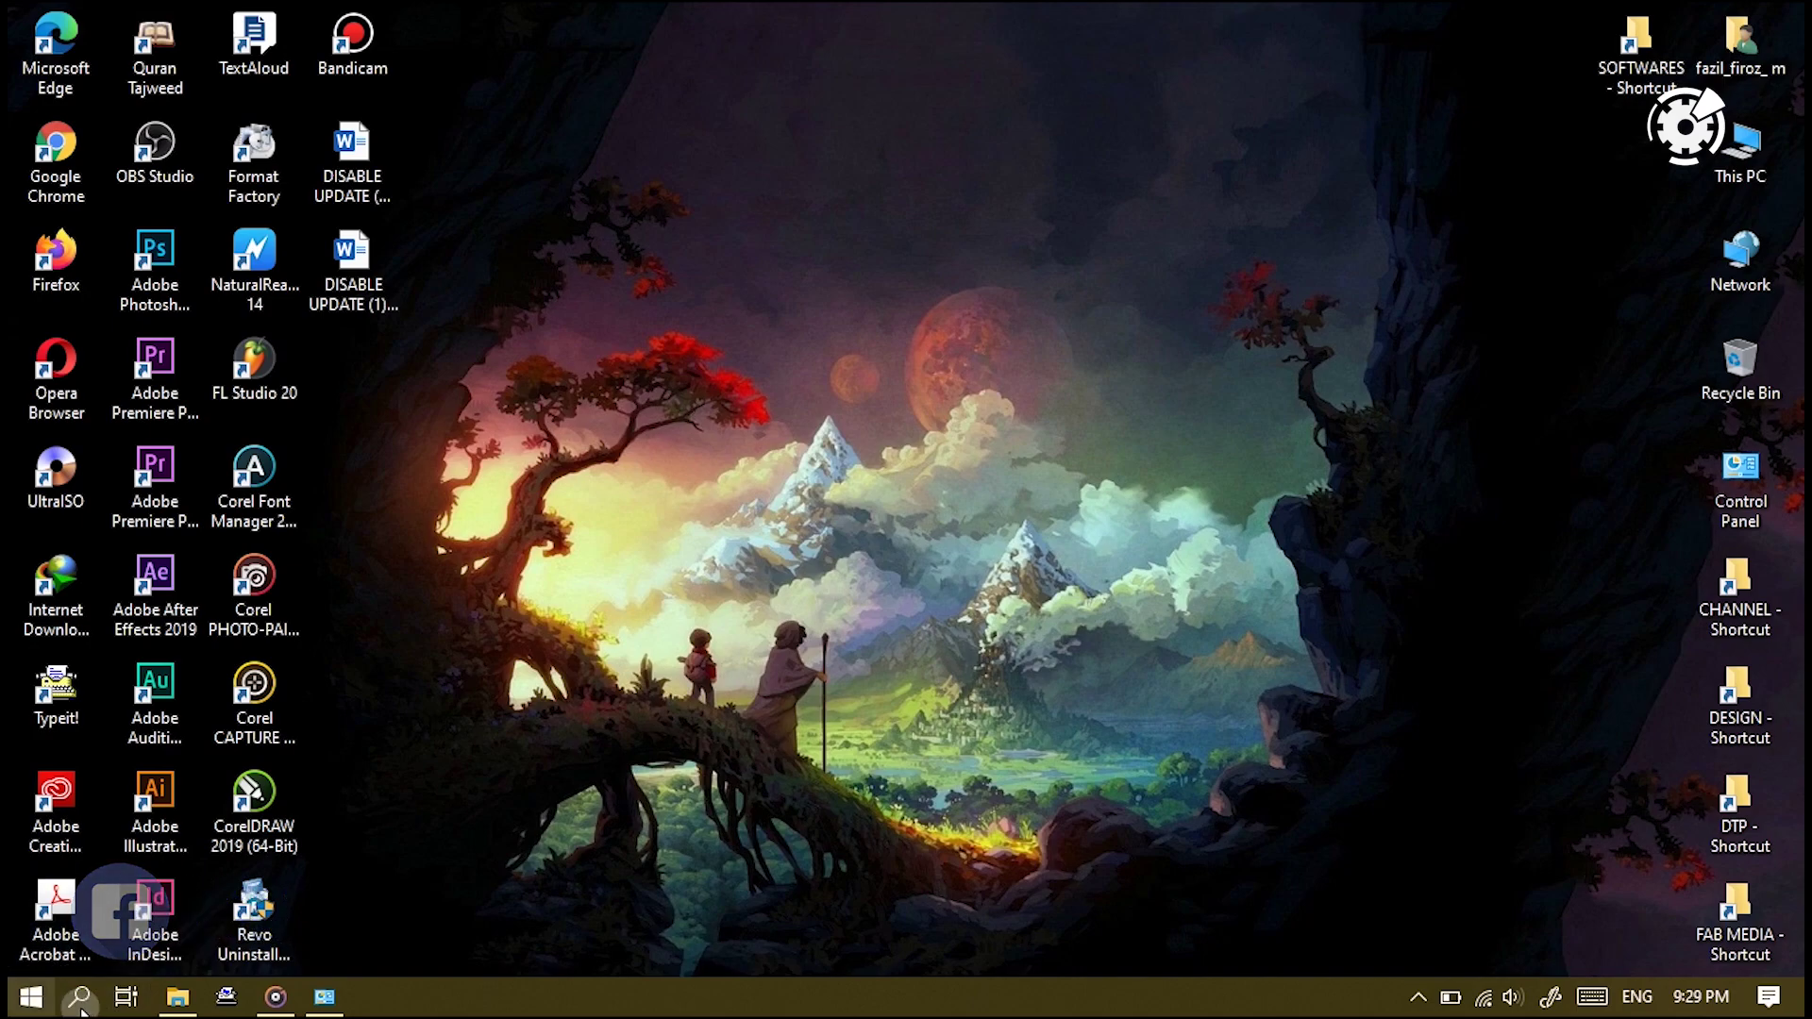
Launch the Services app by searching 'ser'
click(87, 1004)
text(ser)
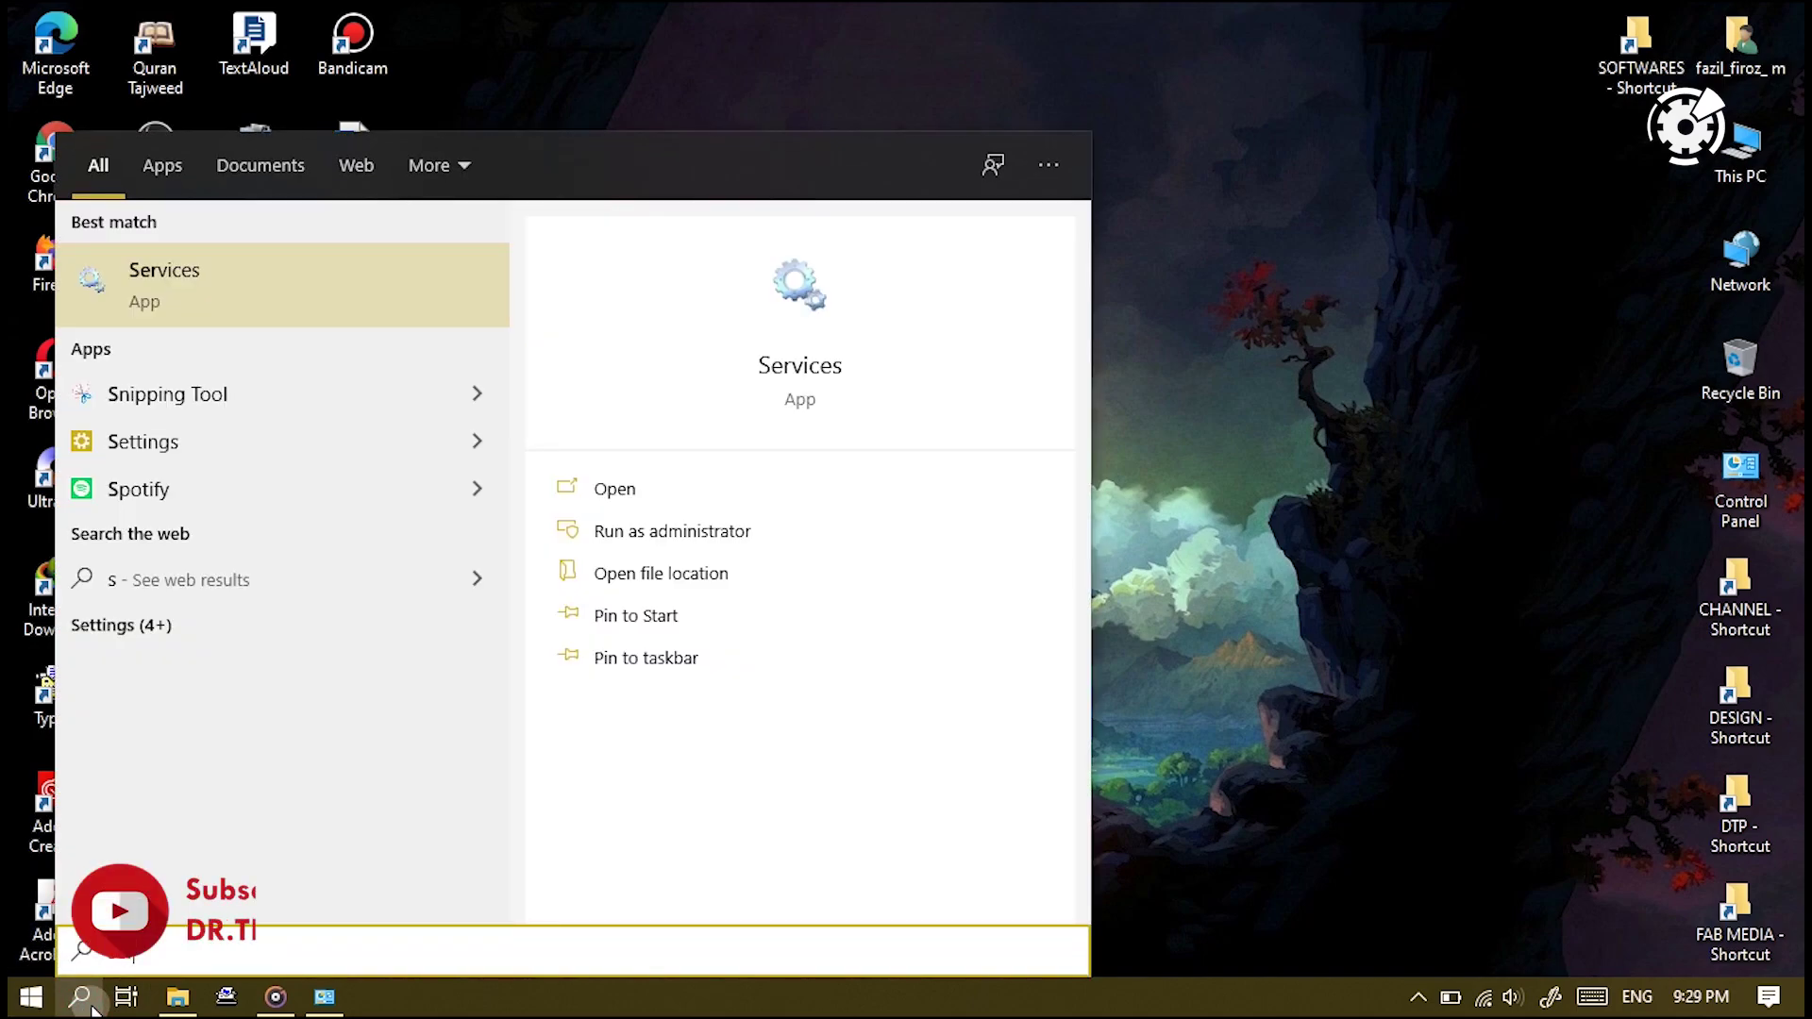
click(247, 265)
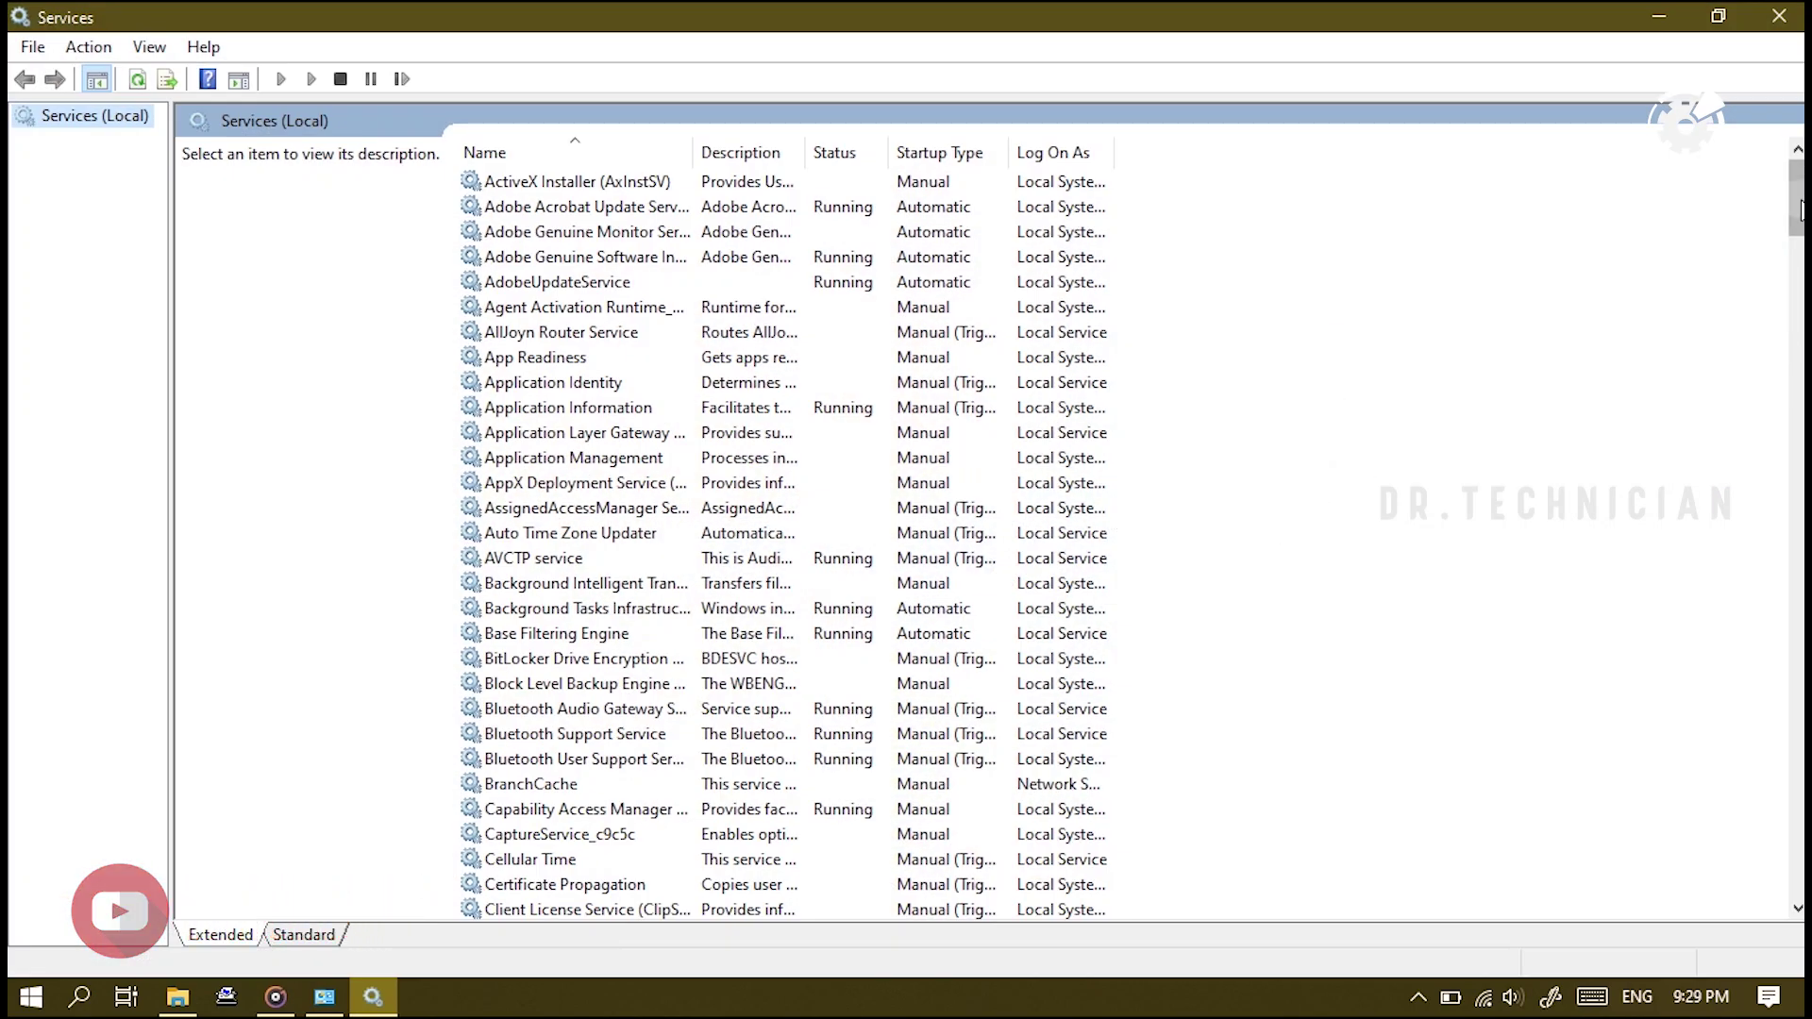
Find the Windows Update service and open its properties
scroll(1799, 209, down, 4)
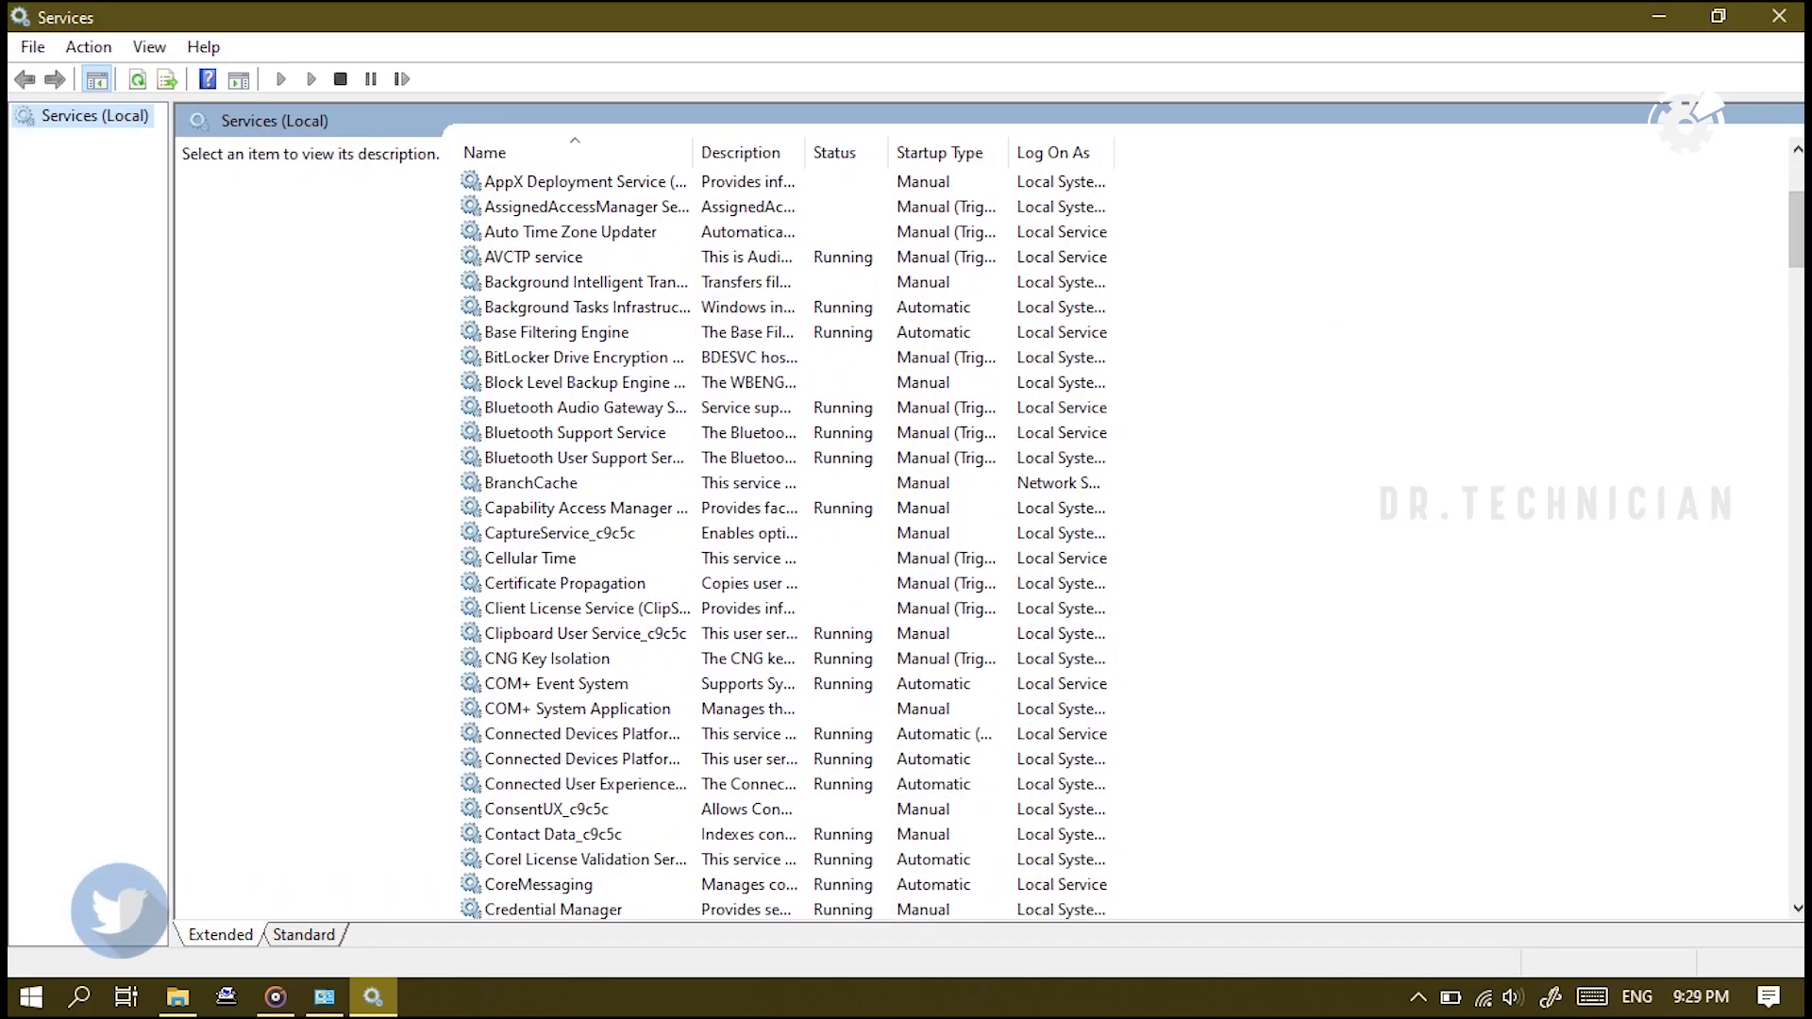
drag(1793, 215, 1779, 840)
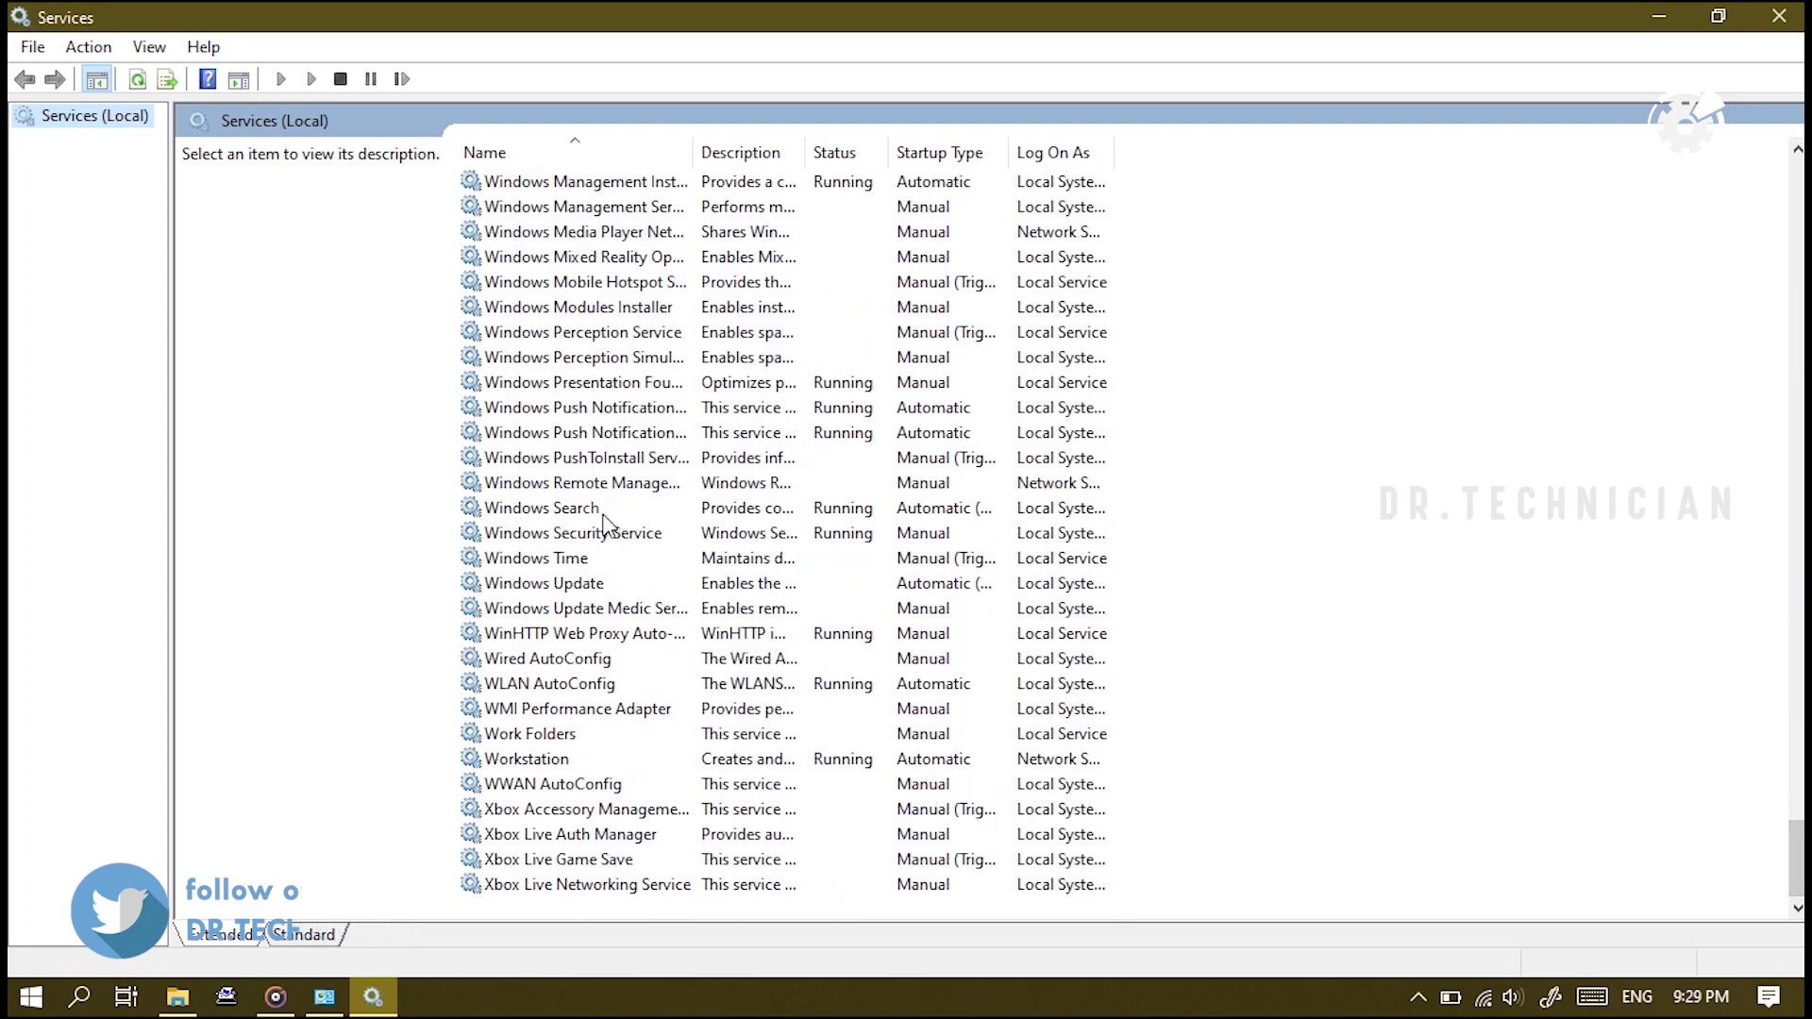
click(559, 589)
double_click(560, 595)
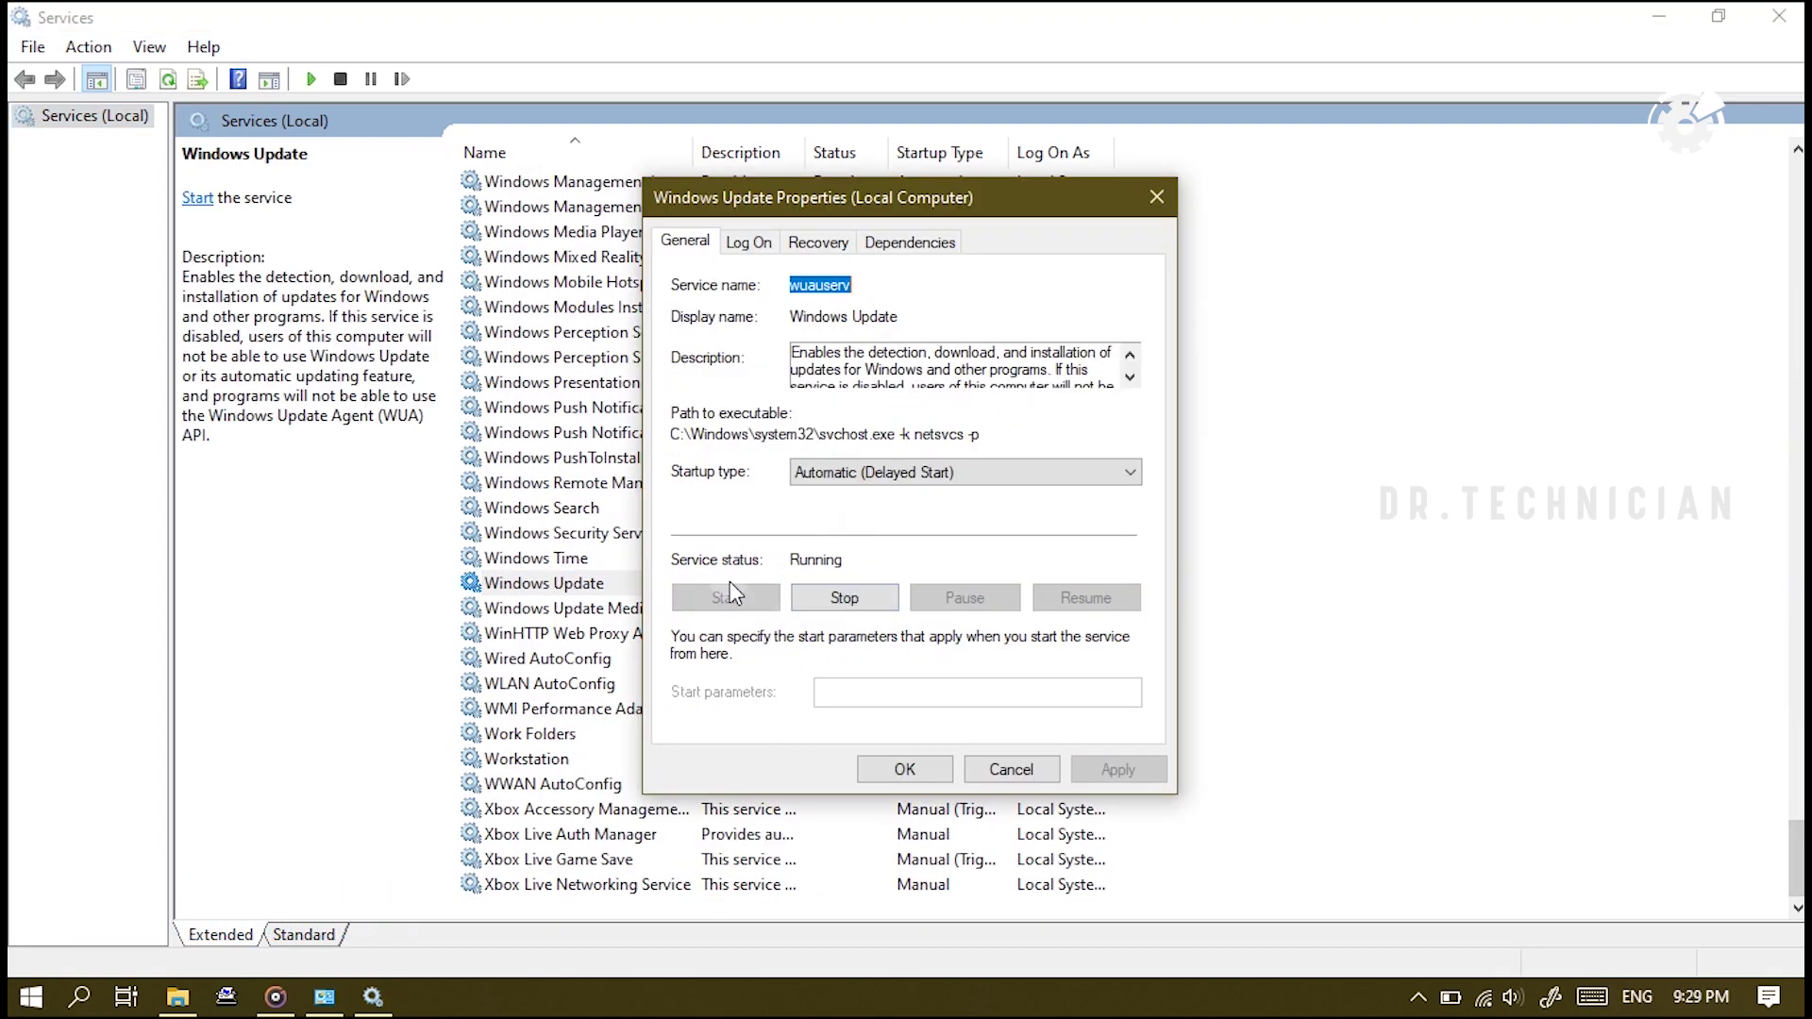
Stop the Windows Update service and set its startup type to Disabled
click(845, 600)
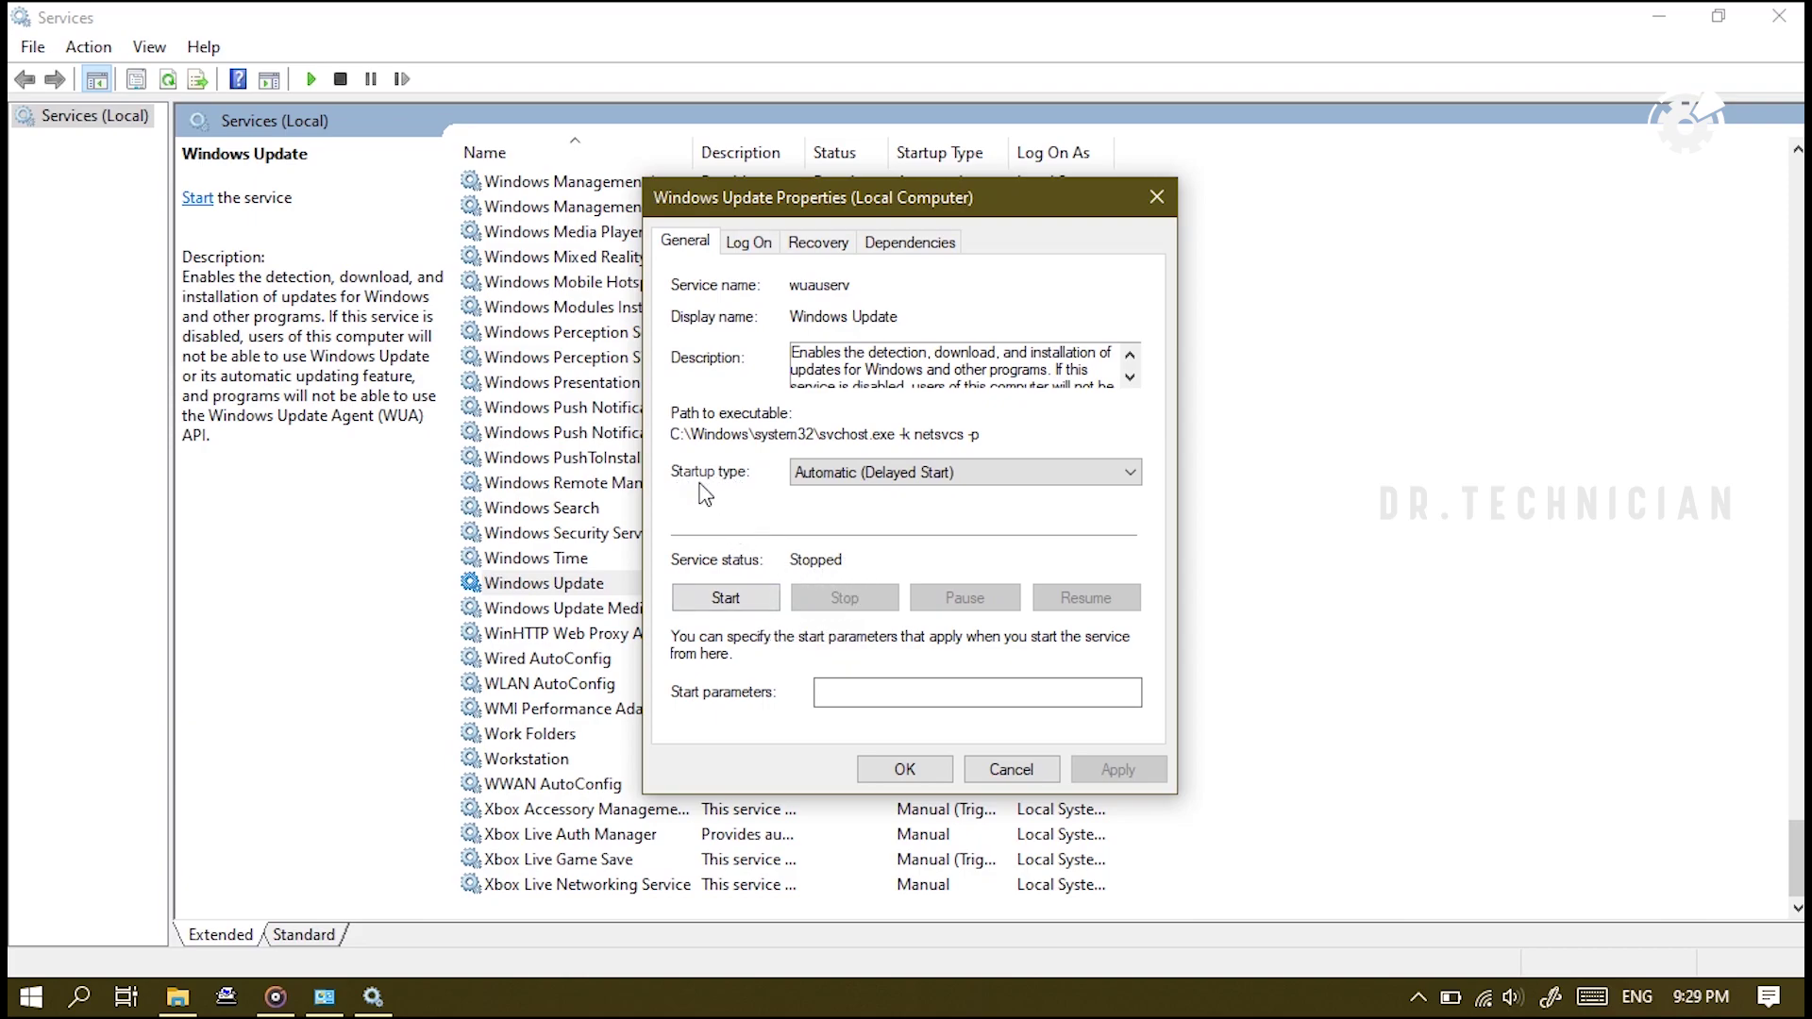
click(804, 474)
click(839, 545)
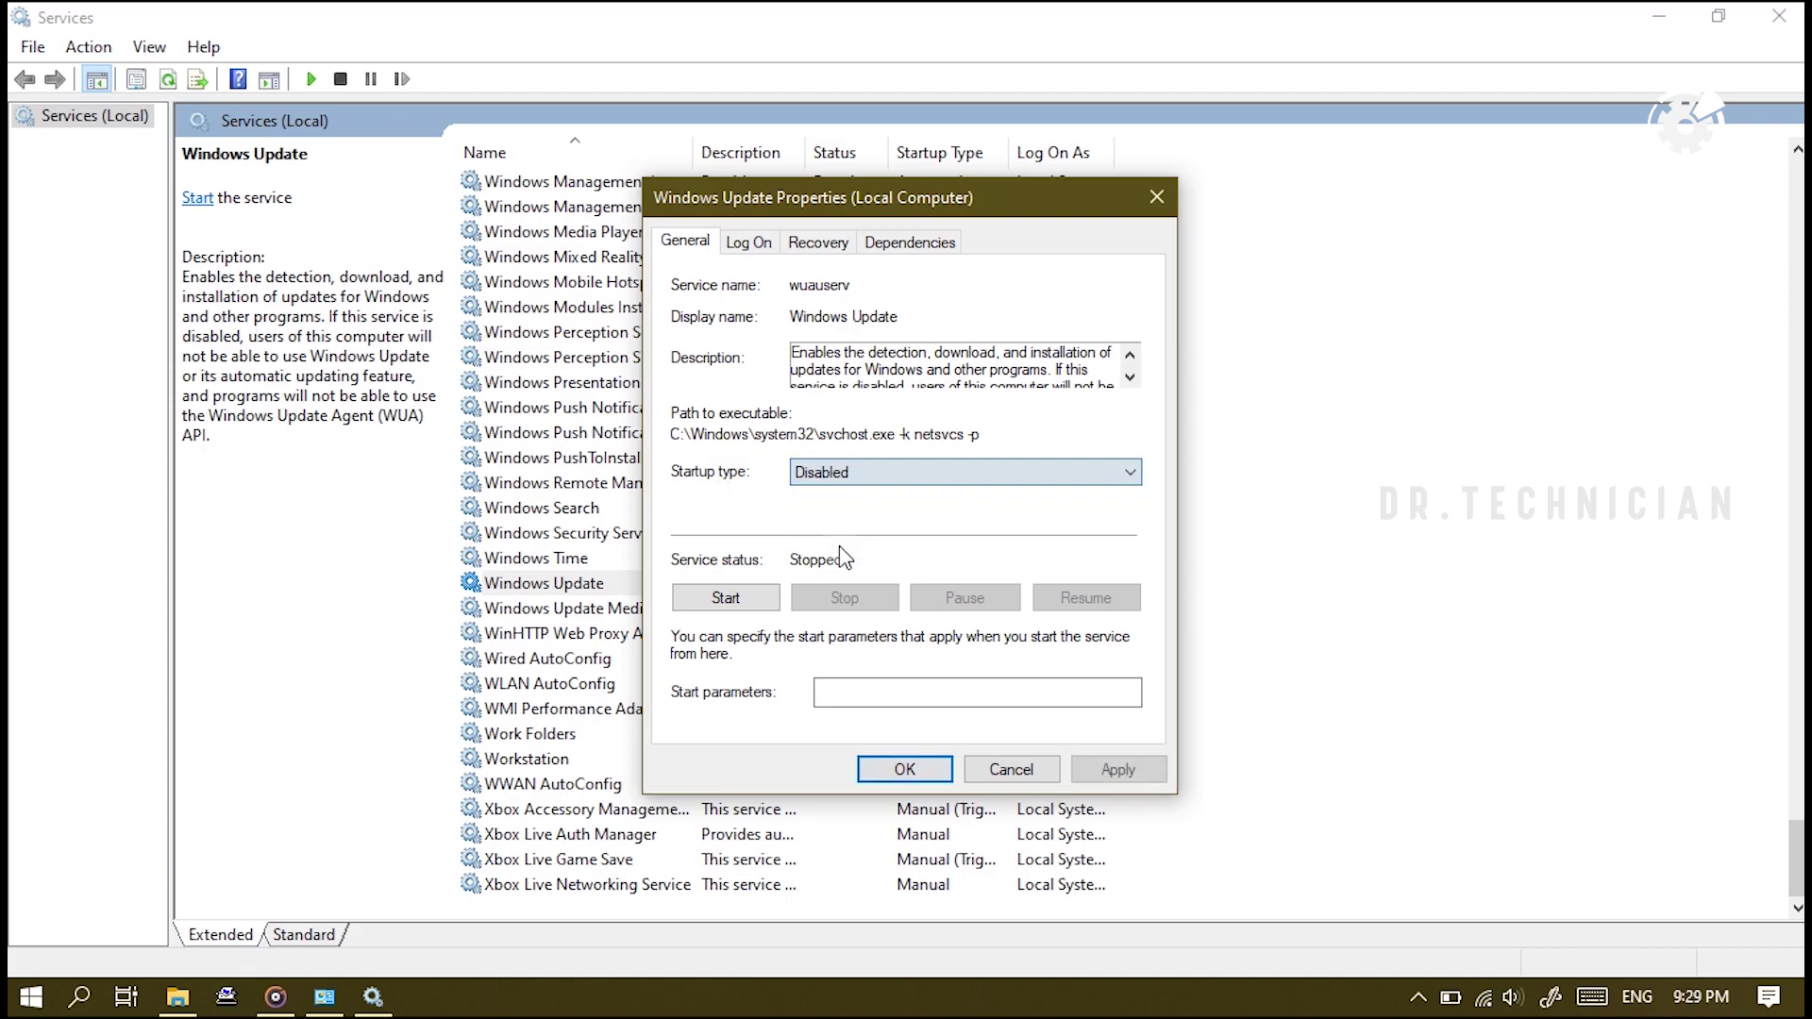
Set all recovery failure actions to Take No Action with reset count 0, then apply
click(813, 249)
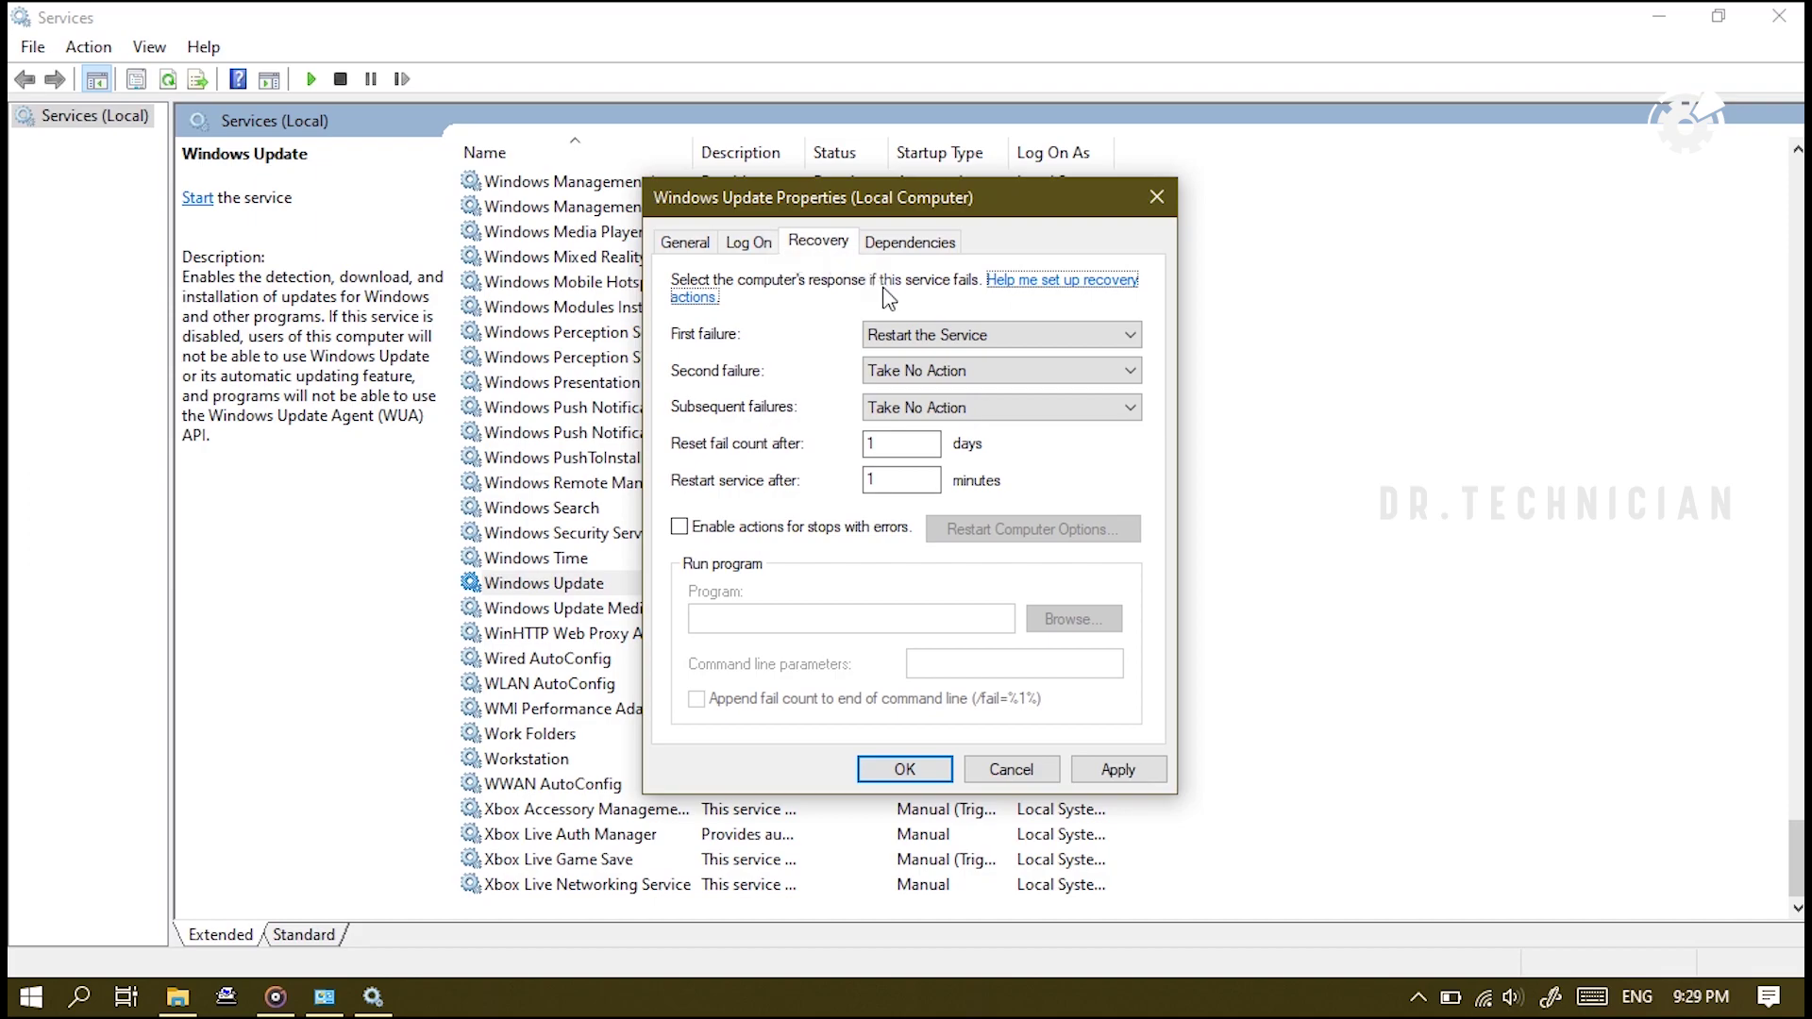
click(919, 338)
click(944, 351)
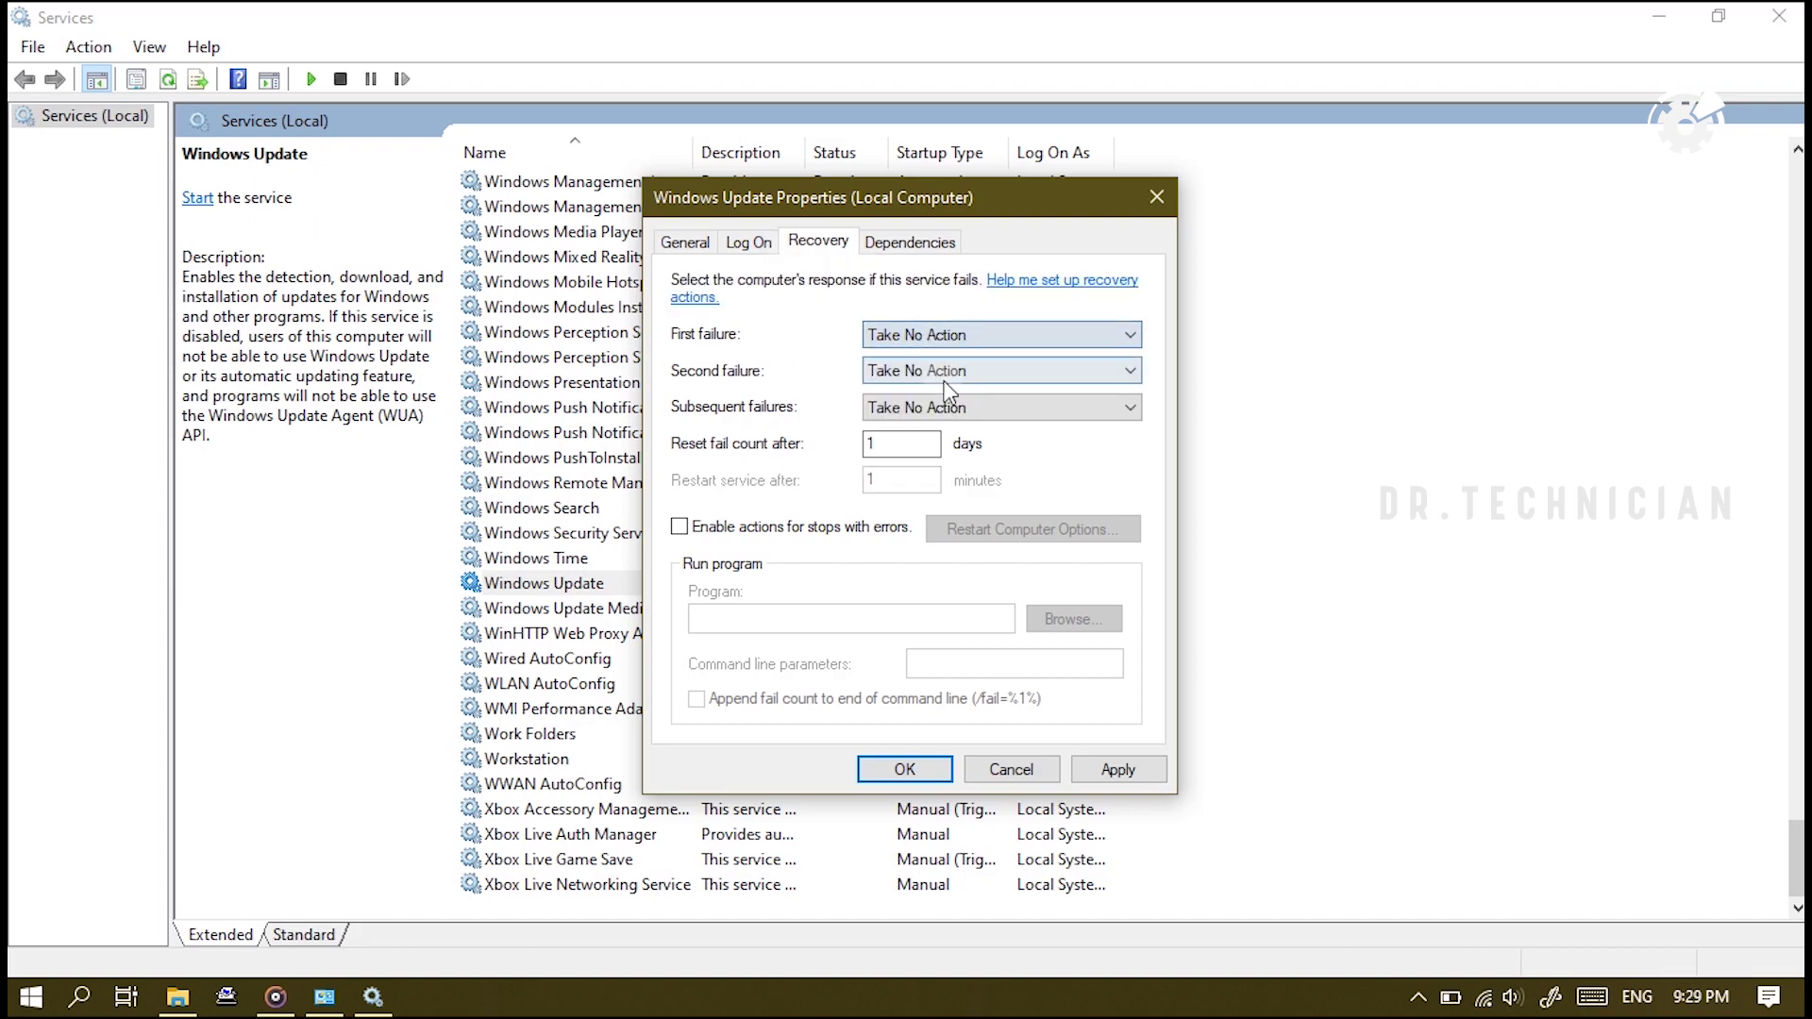
click(943, 407)
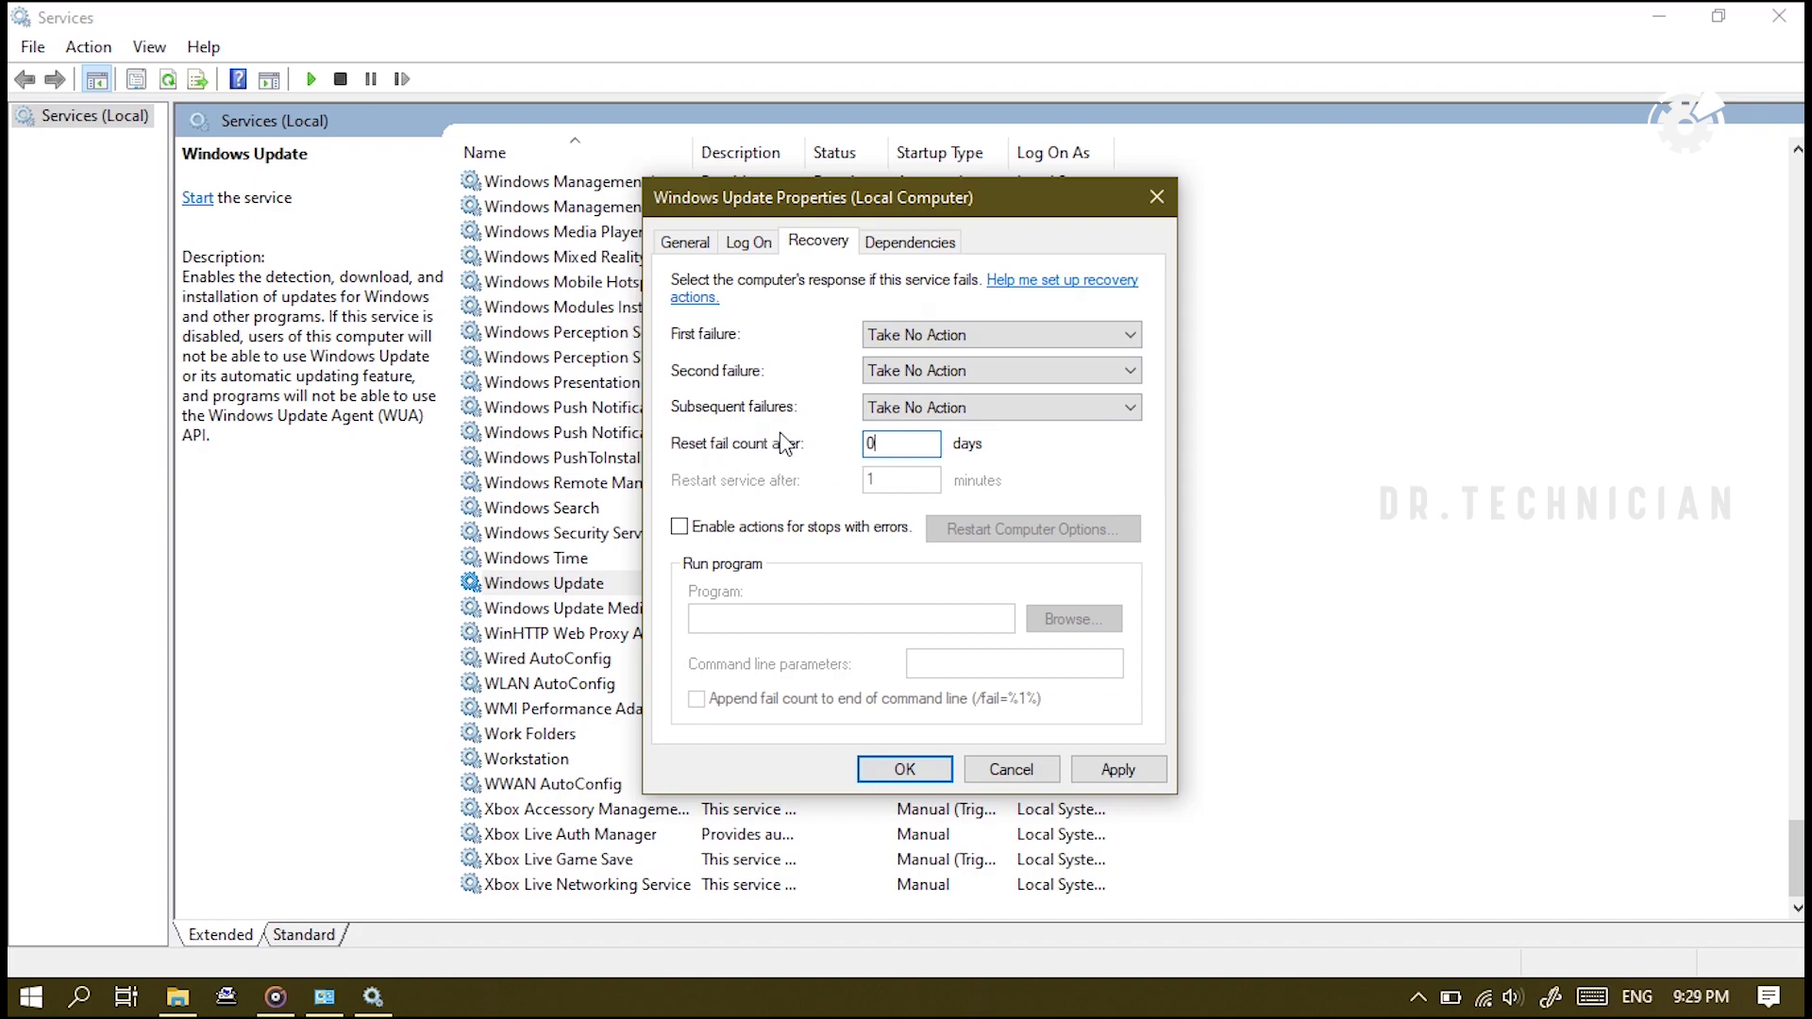
click(1119, 776)
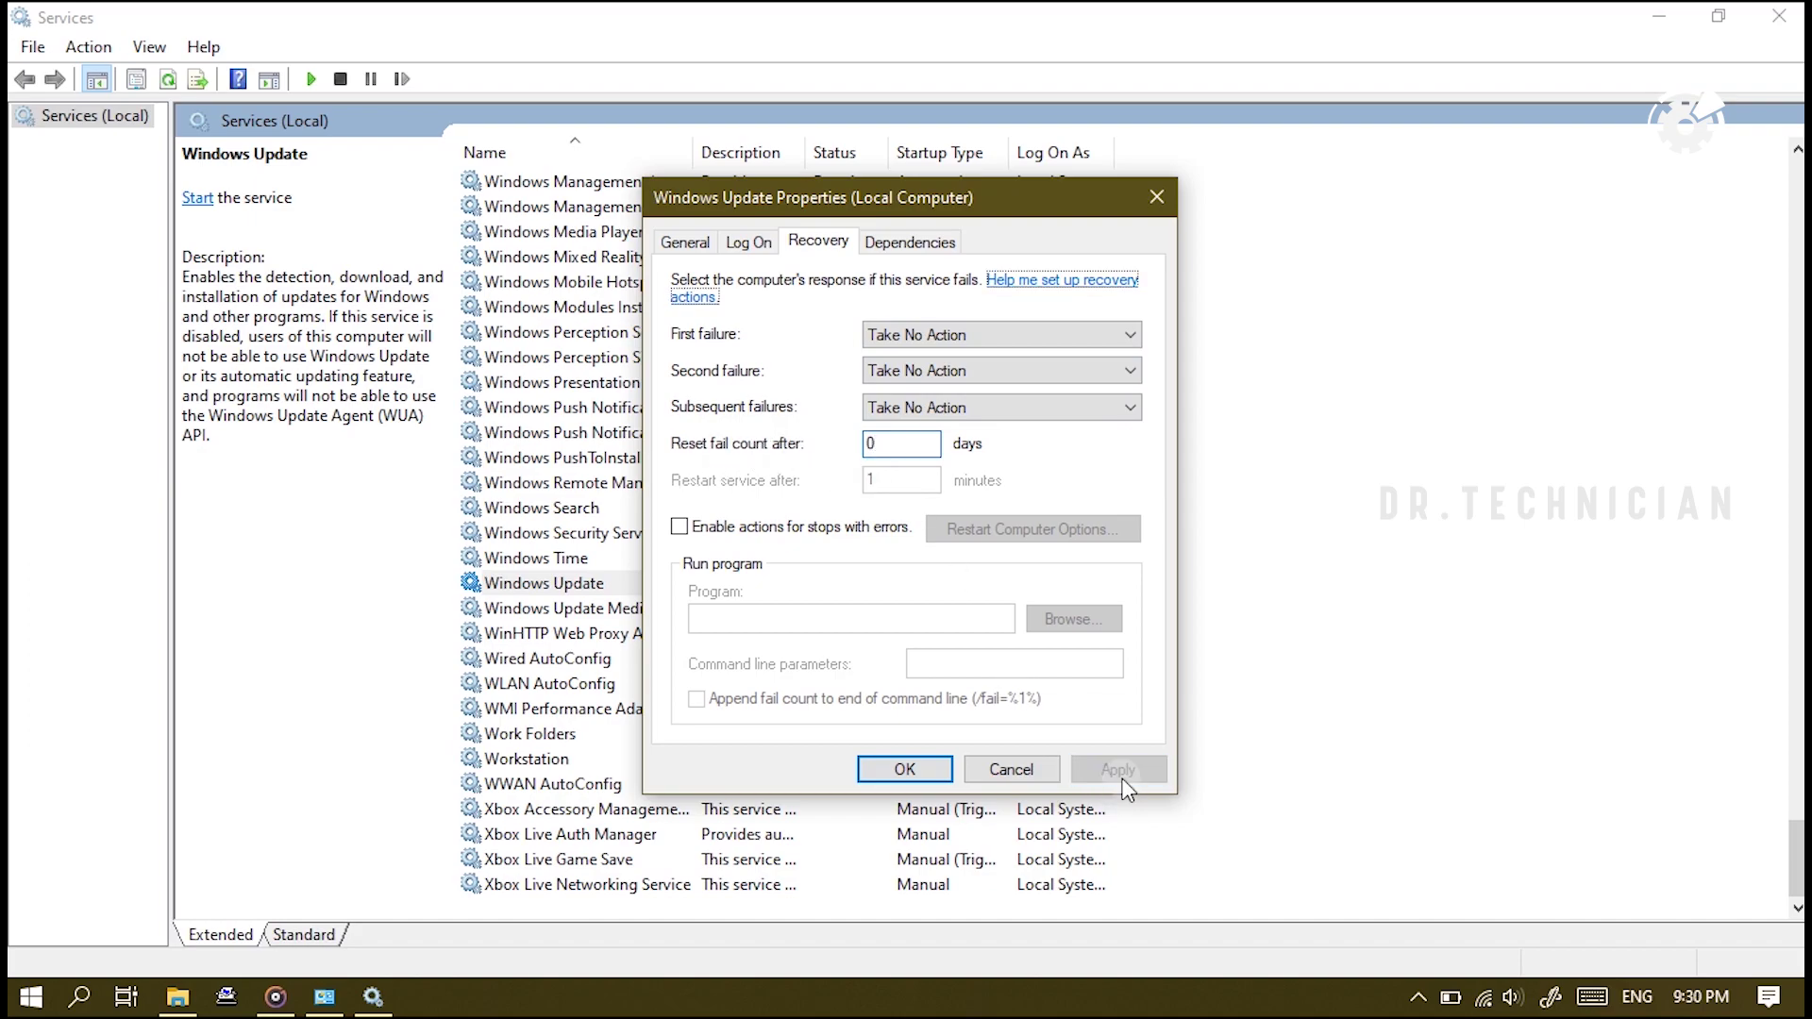
click(906, 769)
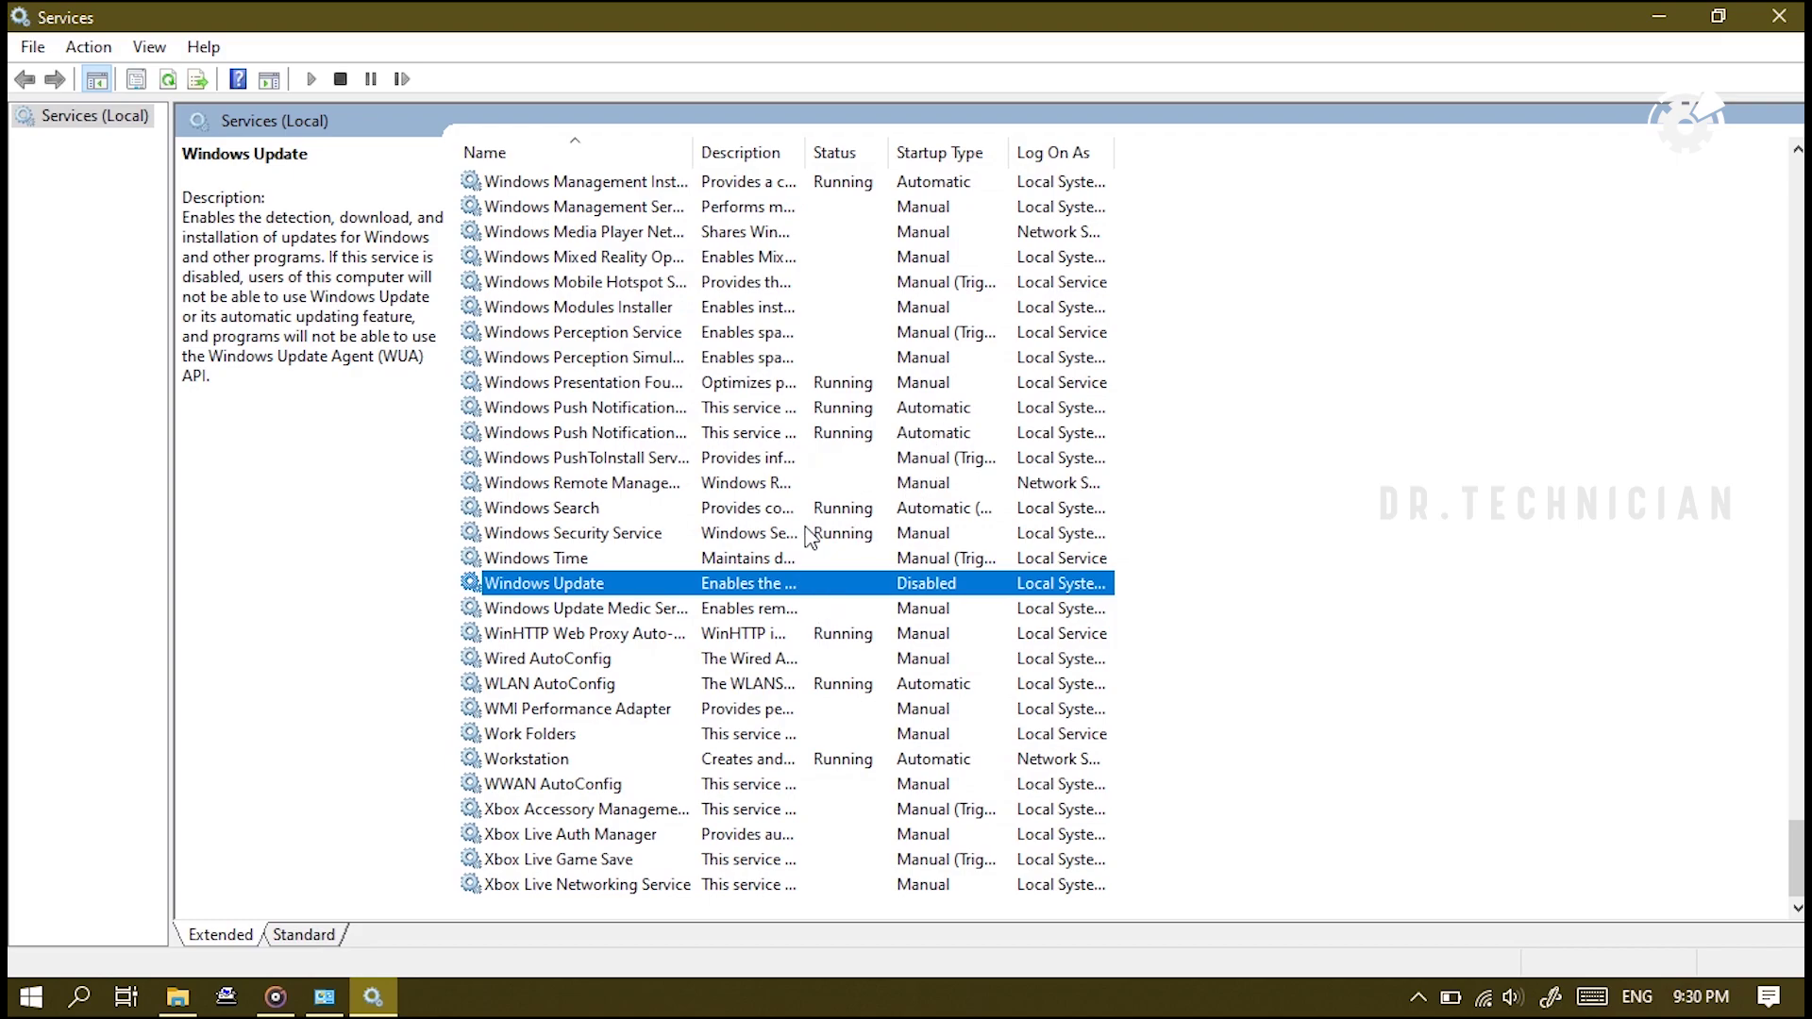
Review the Background Intelligent Transfer Service description at the top of the list, then close Services
scroll(779, 660, up, 3)
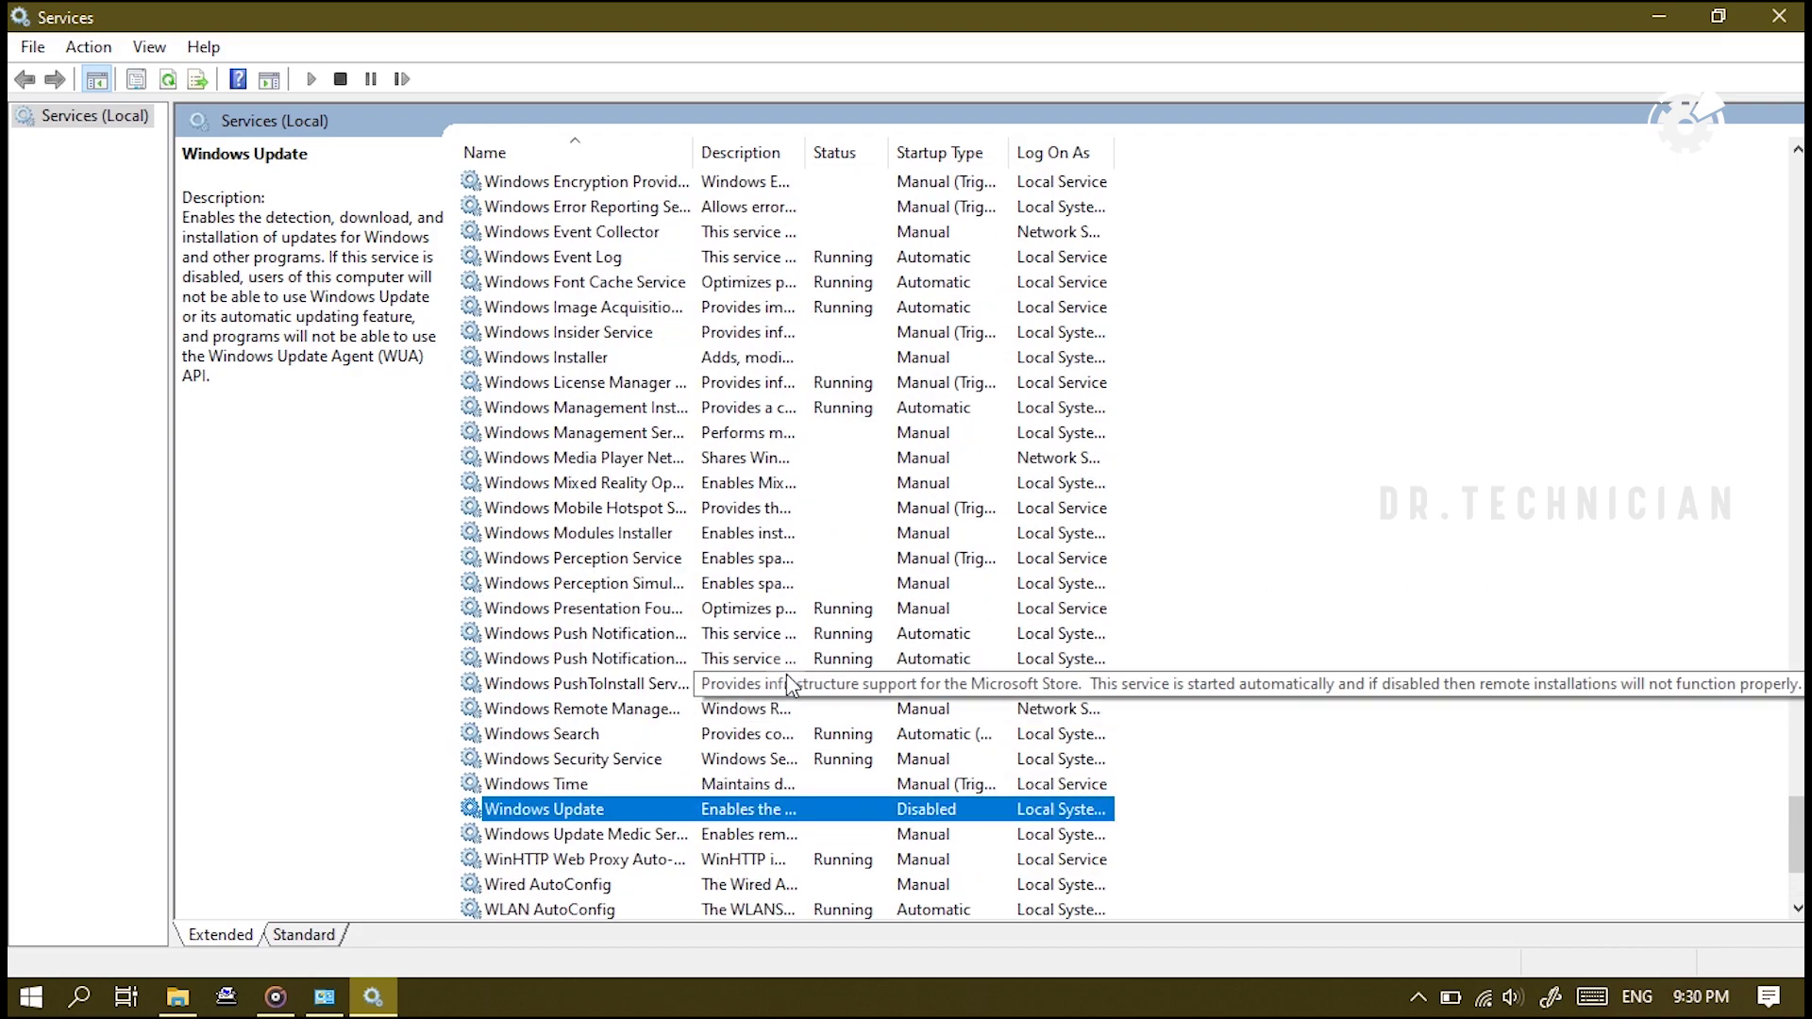
scroll(785, 674, up, 20)
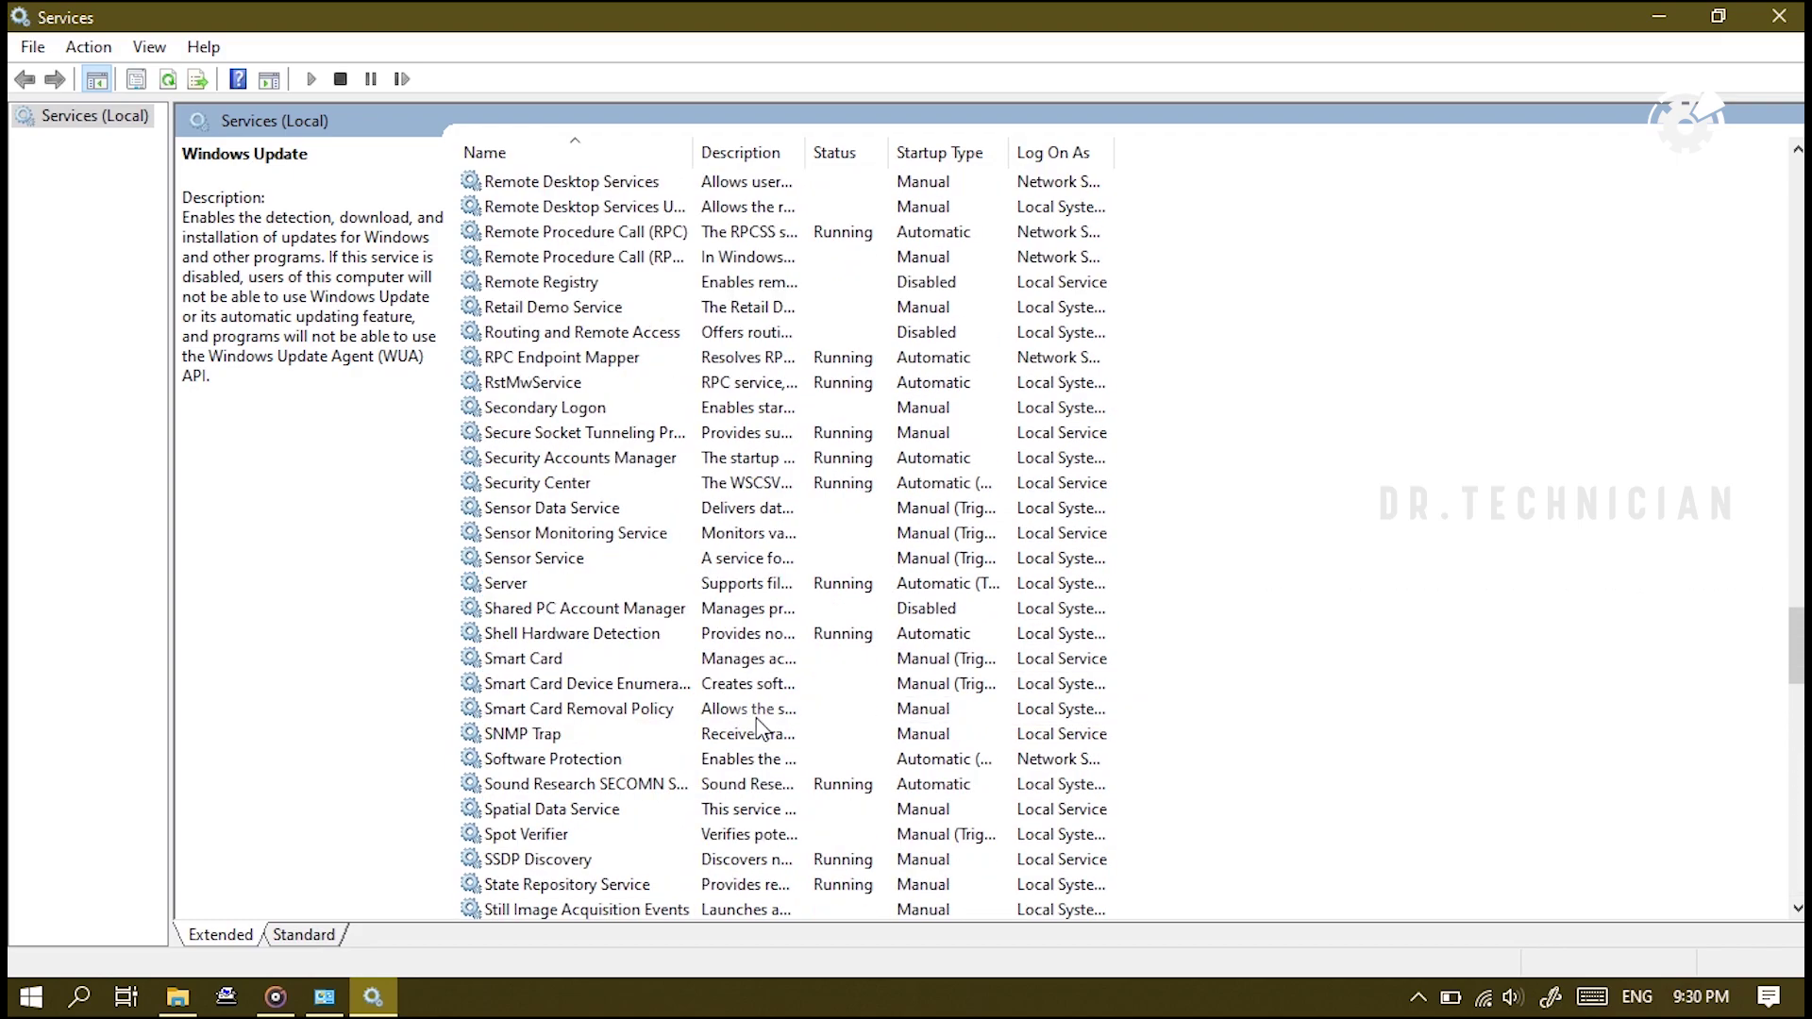
scroll(733, 746, up, 17)
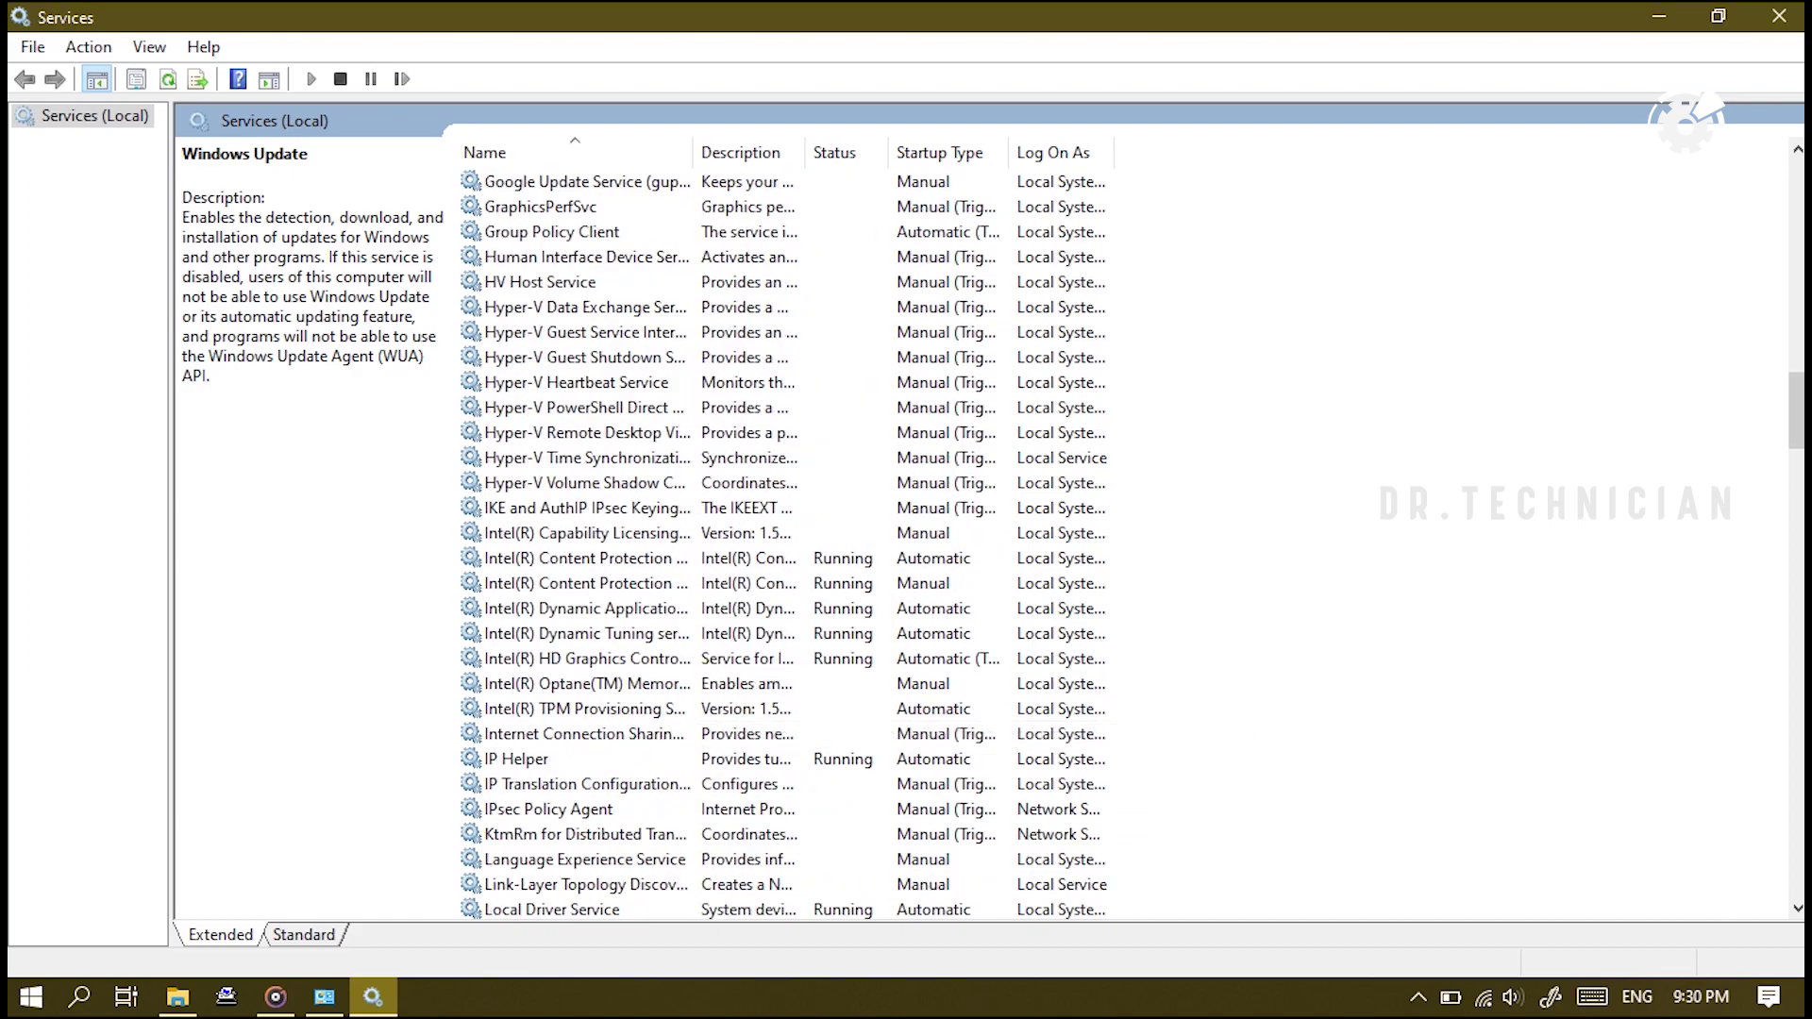
scroll(1062, 489, up, 20)
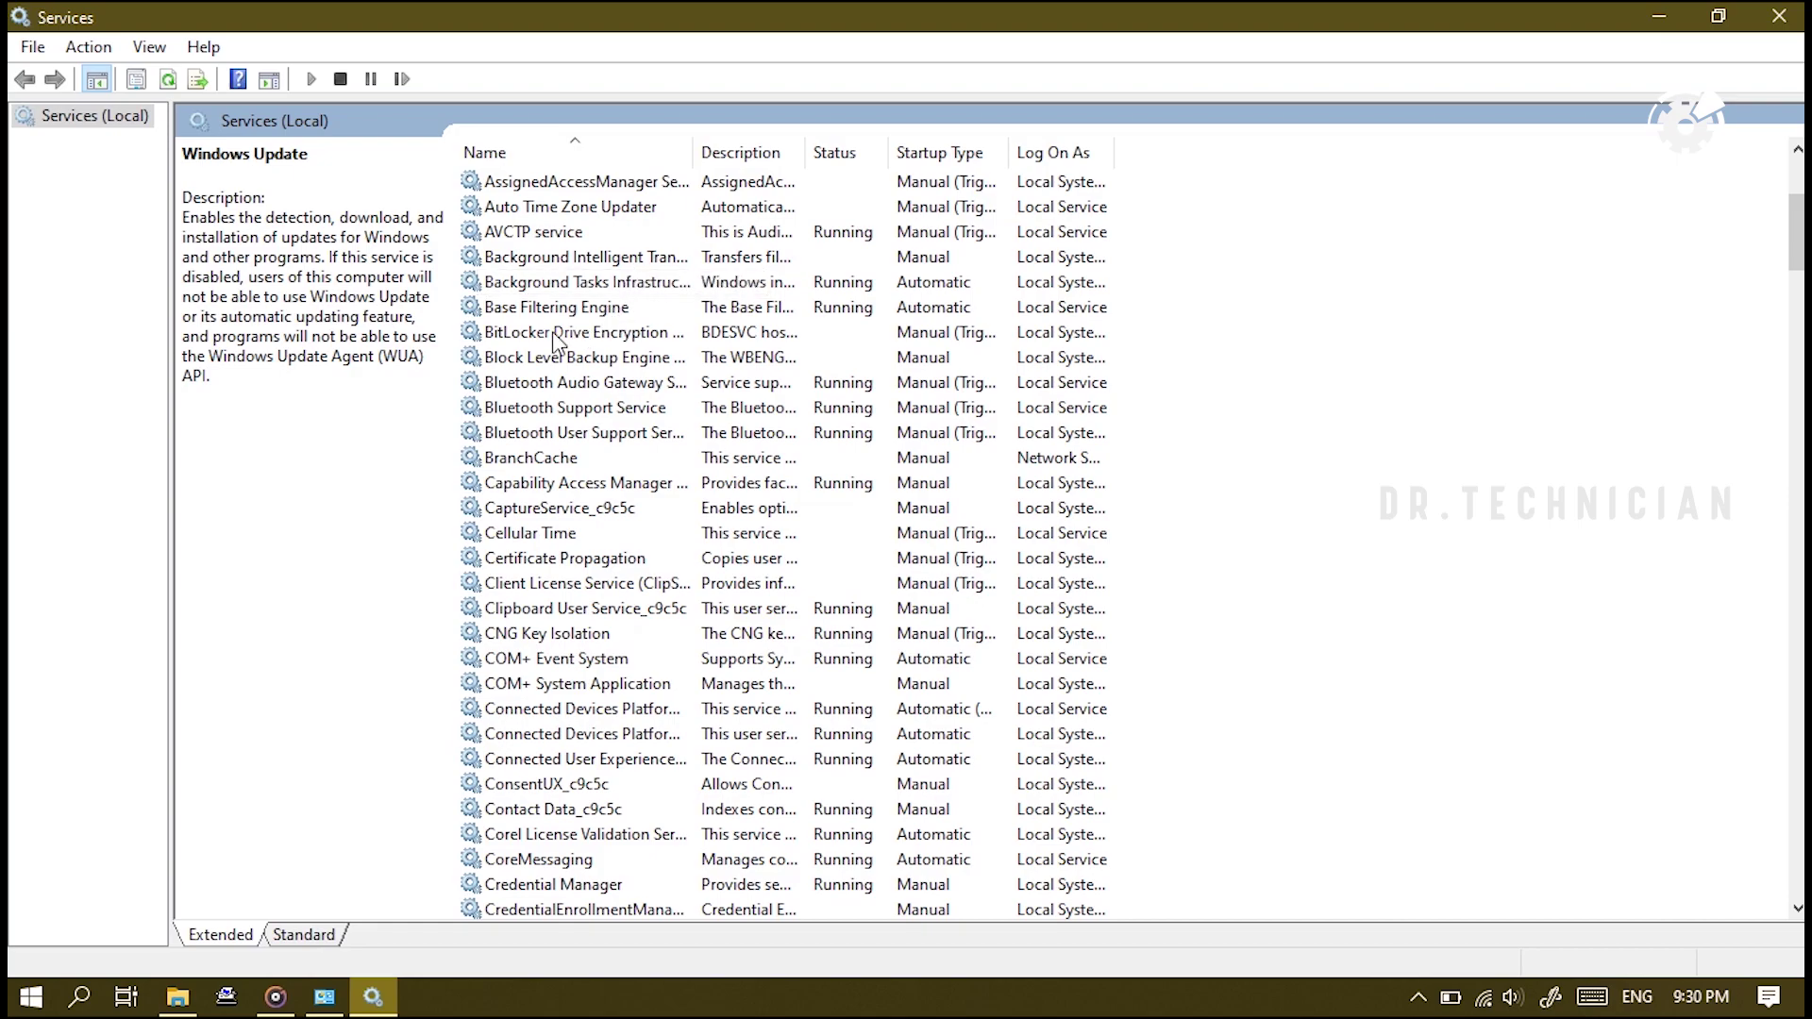
click(581, 259)
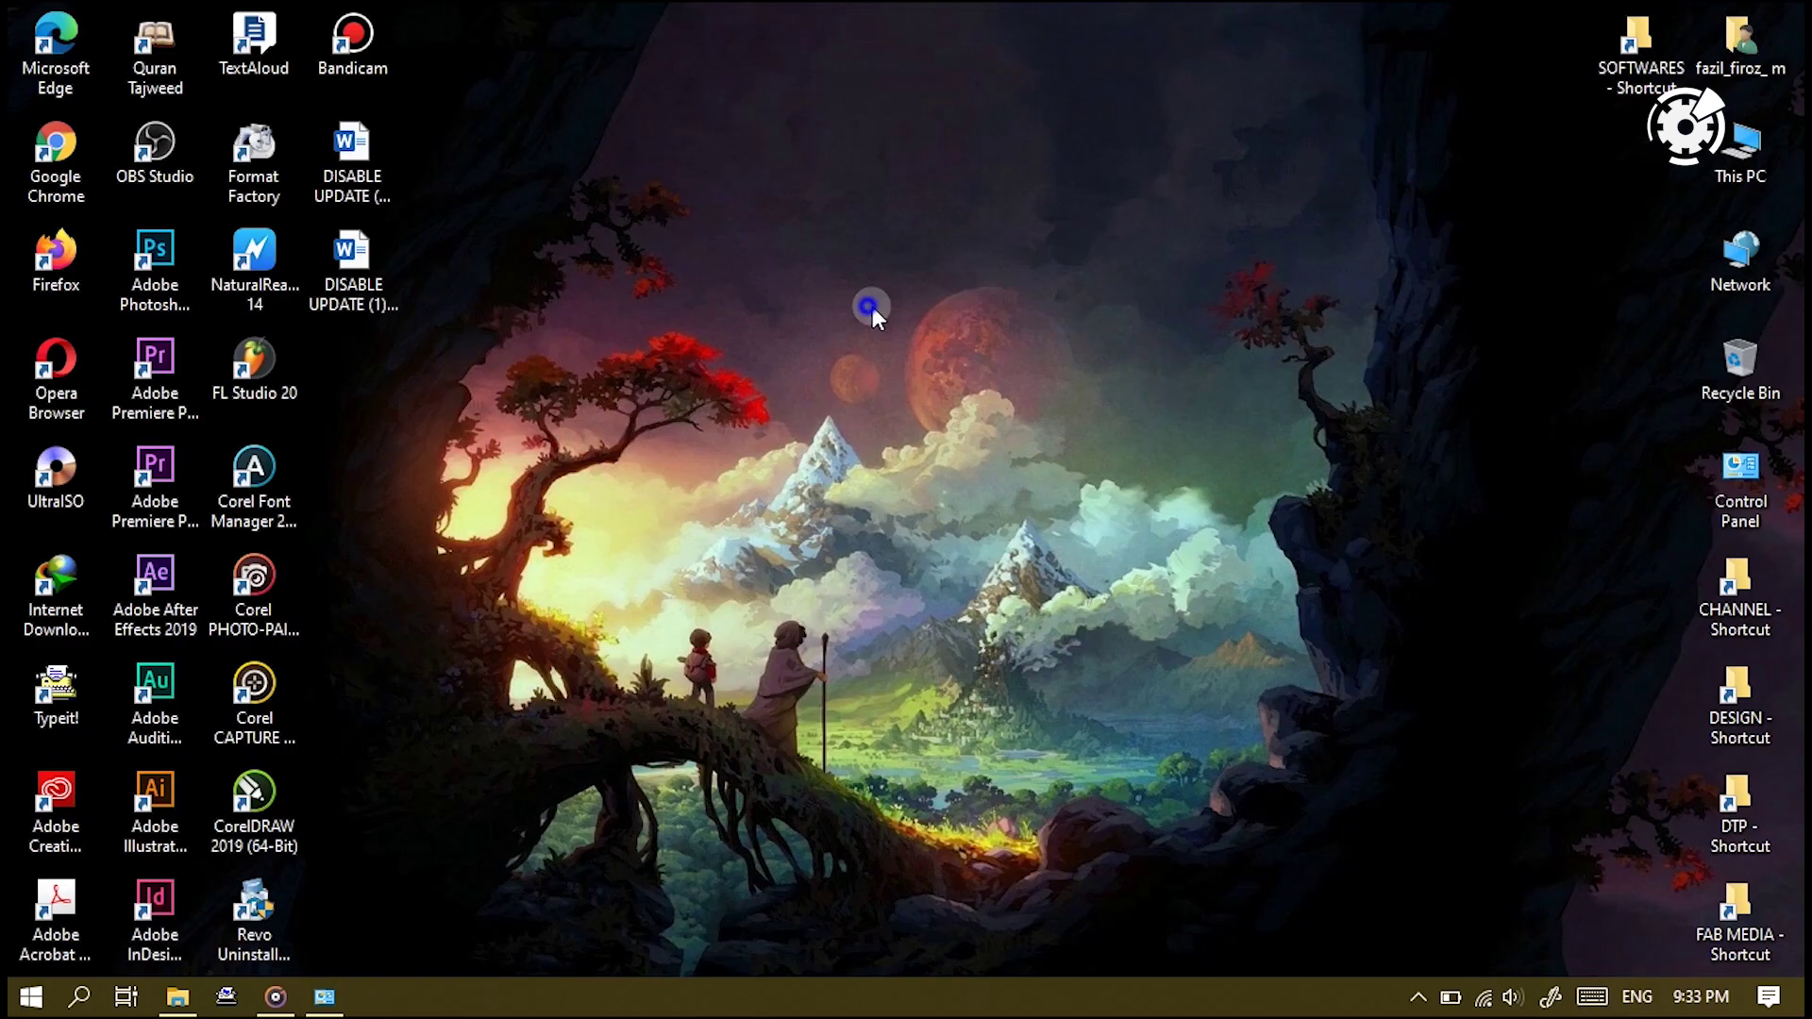
right_click(869, 306)
Refresh the desktop and launch Registry Editor via a 'reg' search
click(958, 399)
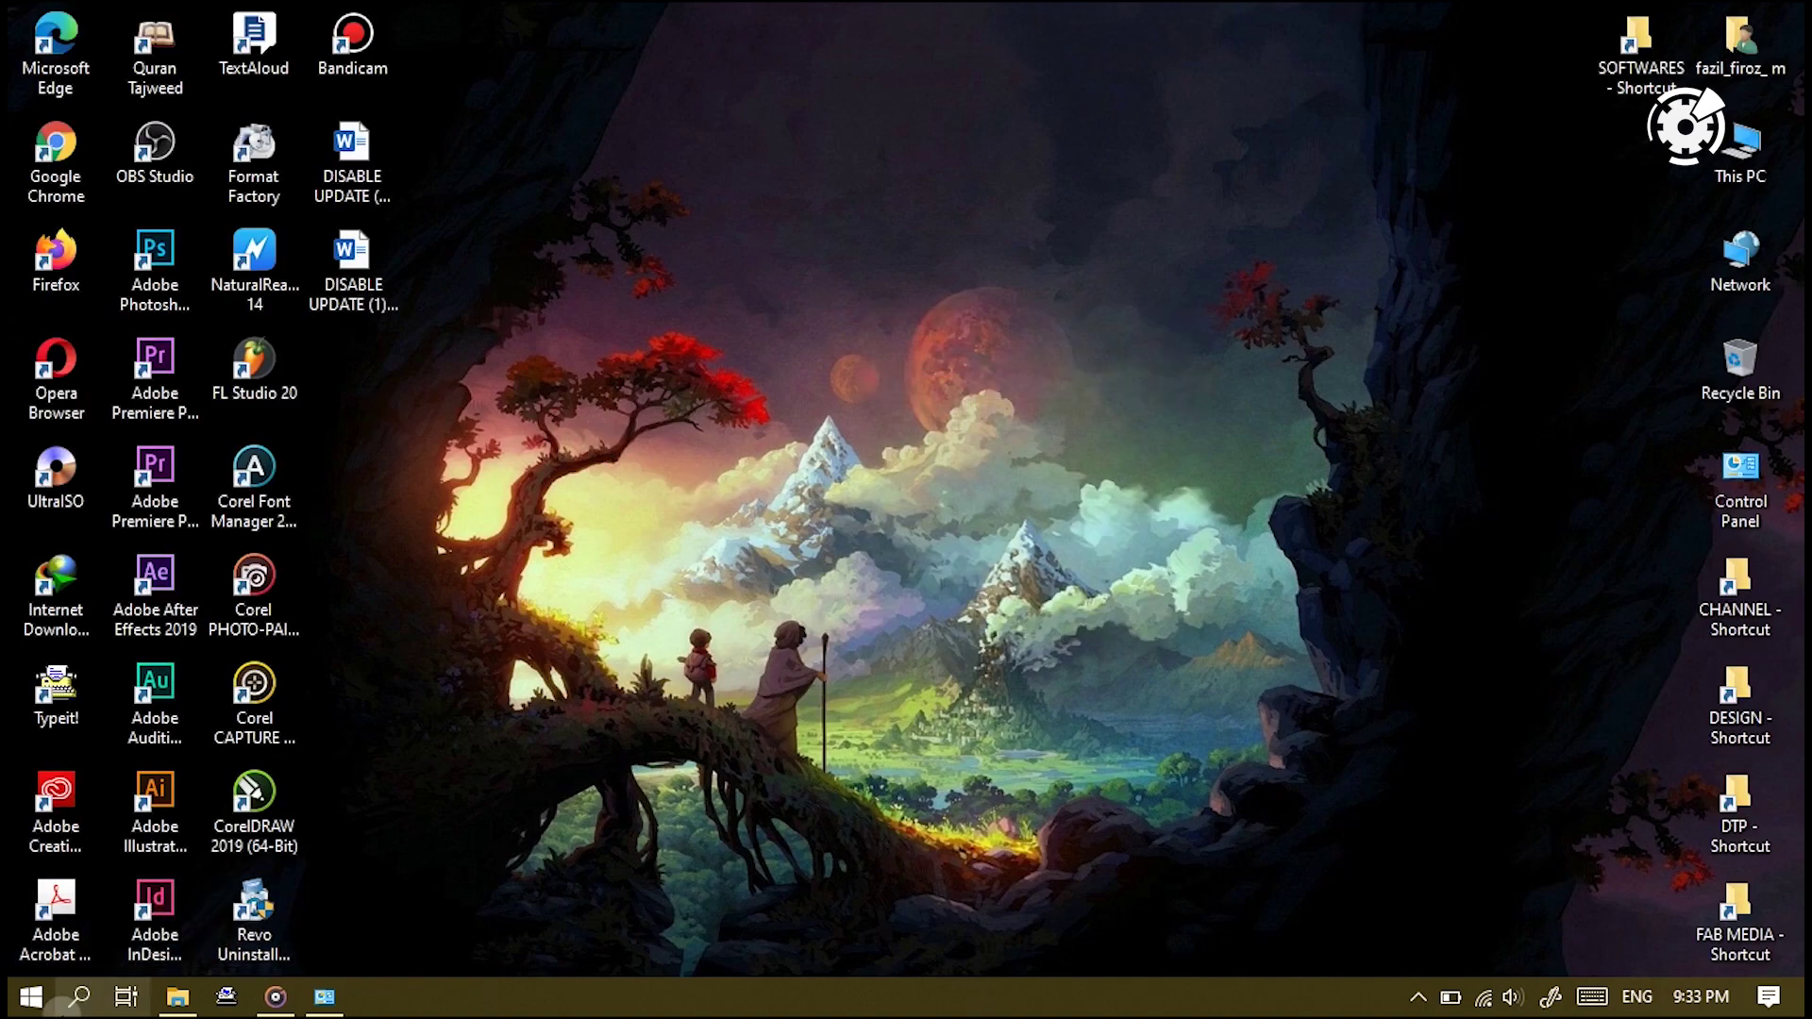
click(80, 997)
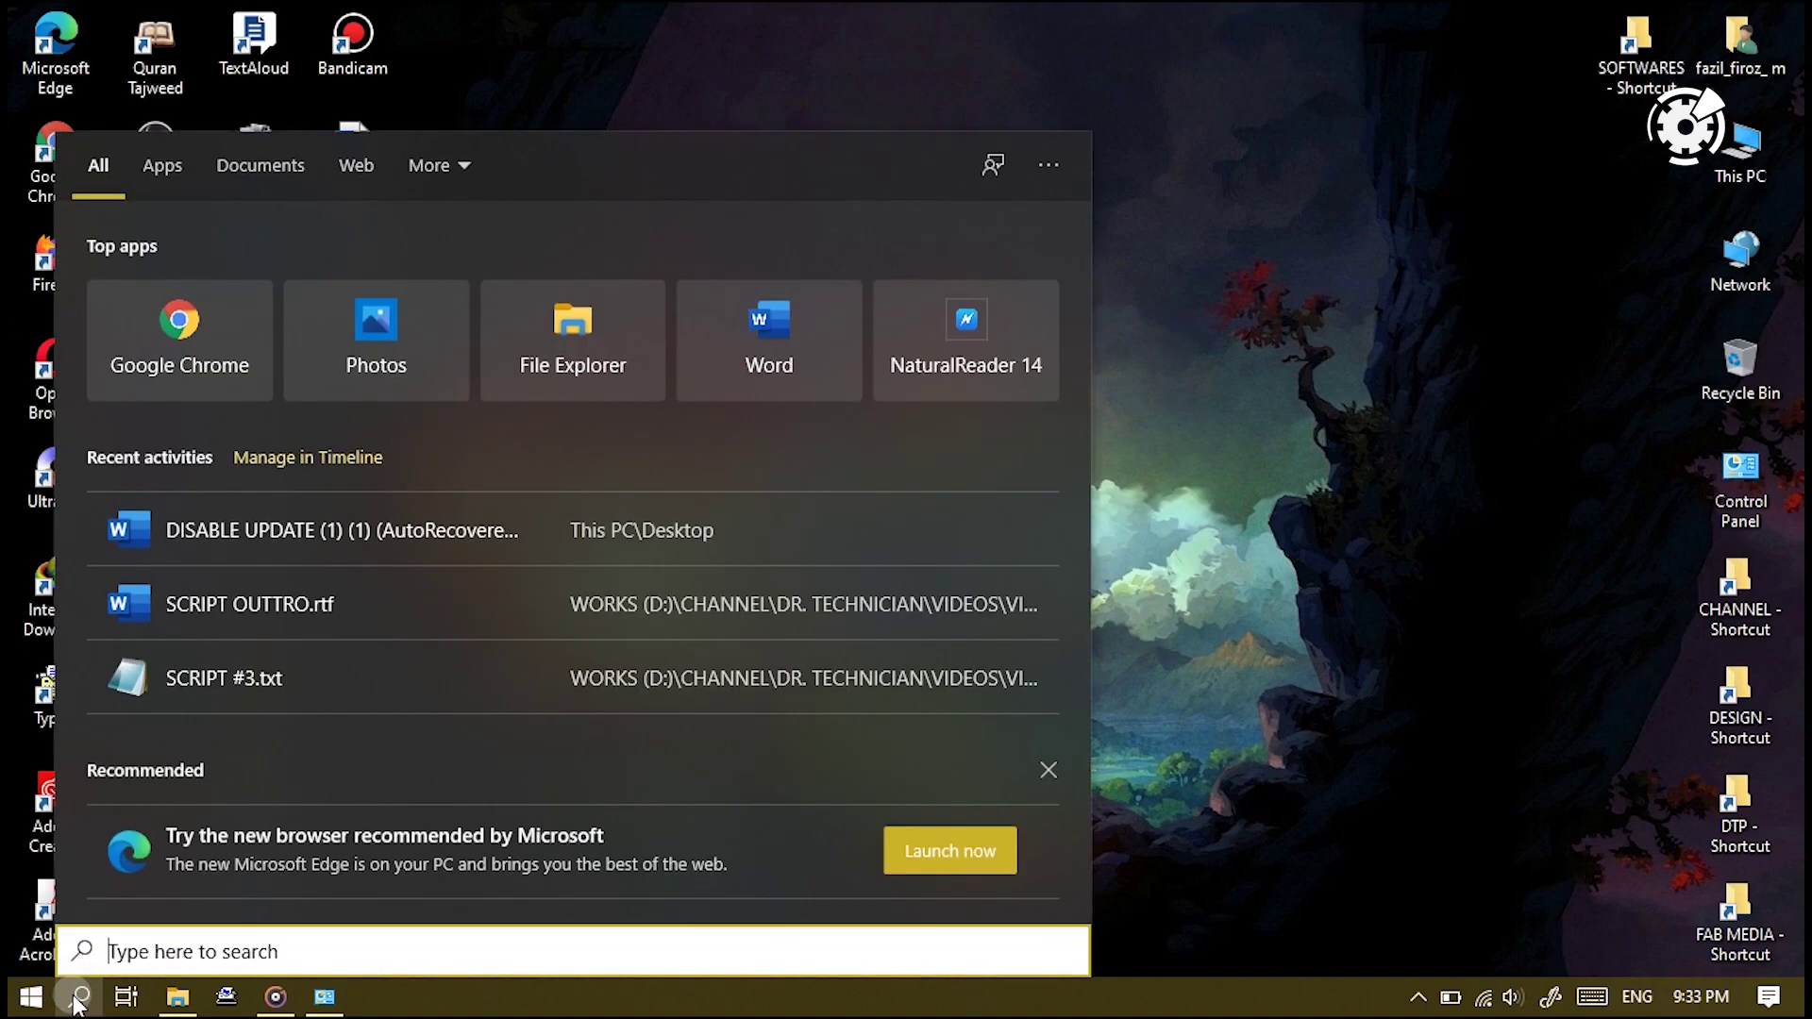
text(reg)
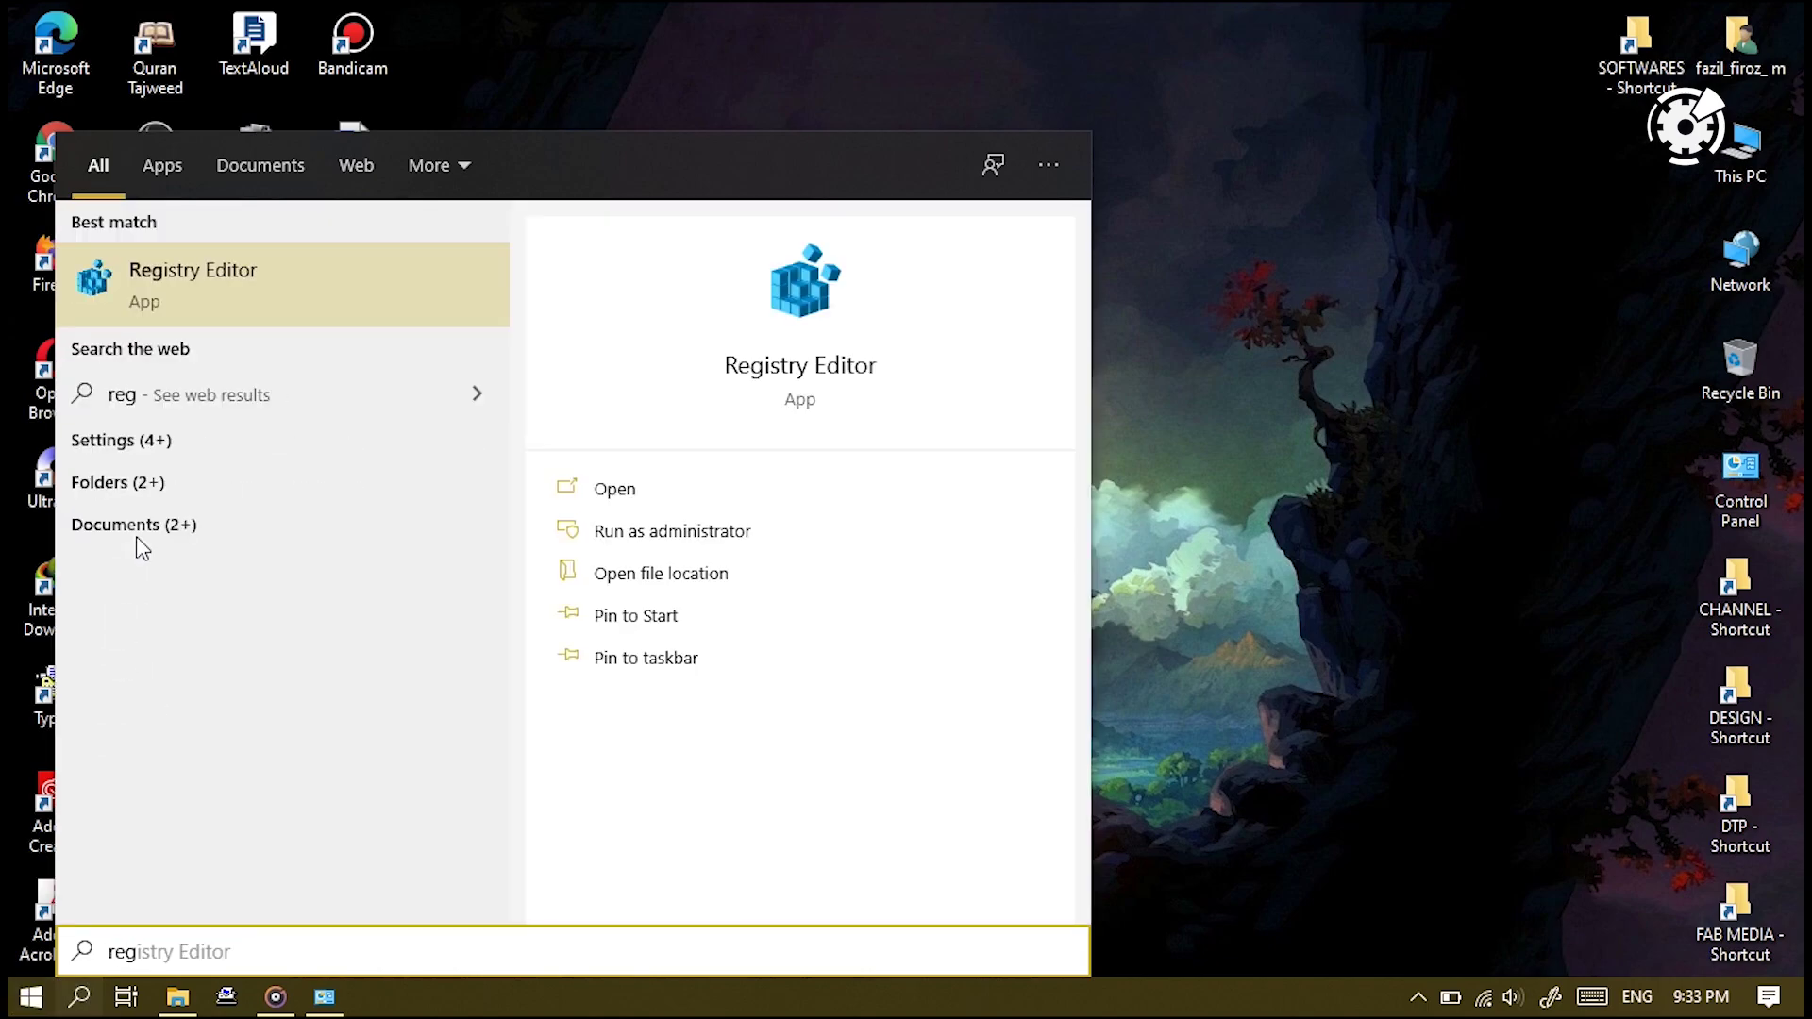
click(228, 300)
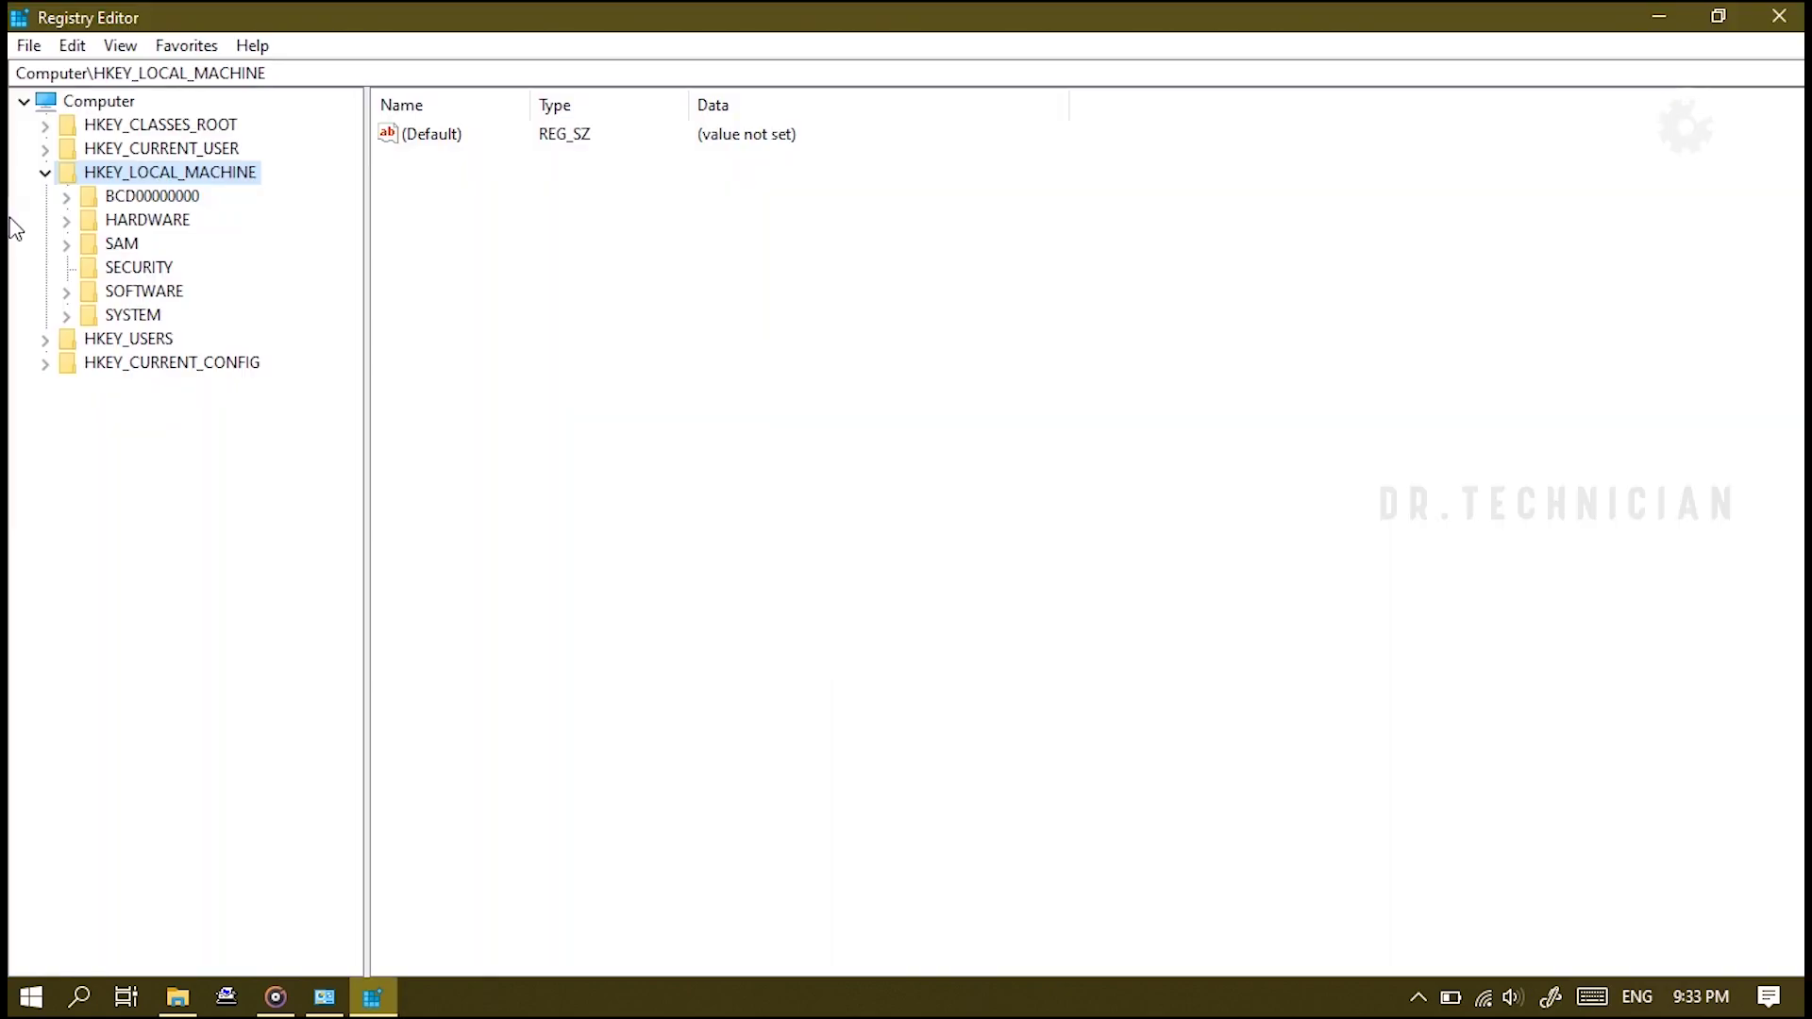
Navigate to HKEY_LOCAL_MACHINE\SOFTWARE\Policies\Microsoft\Windows and select the Windows key
click(44, 176)
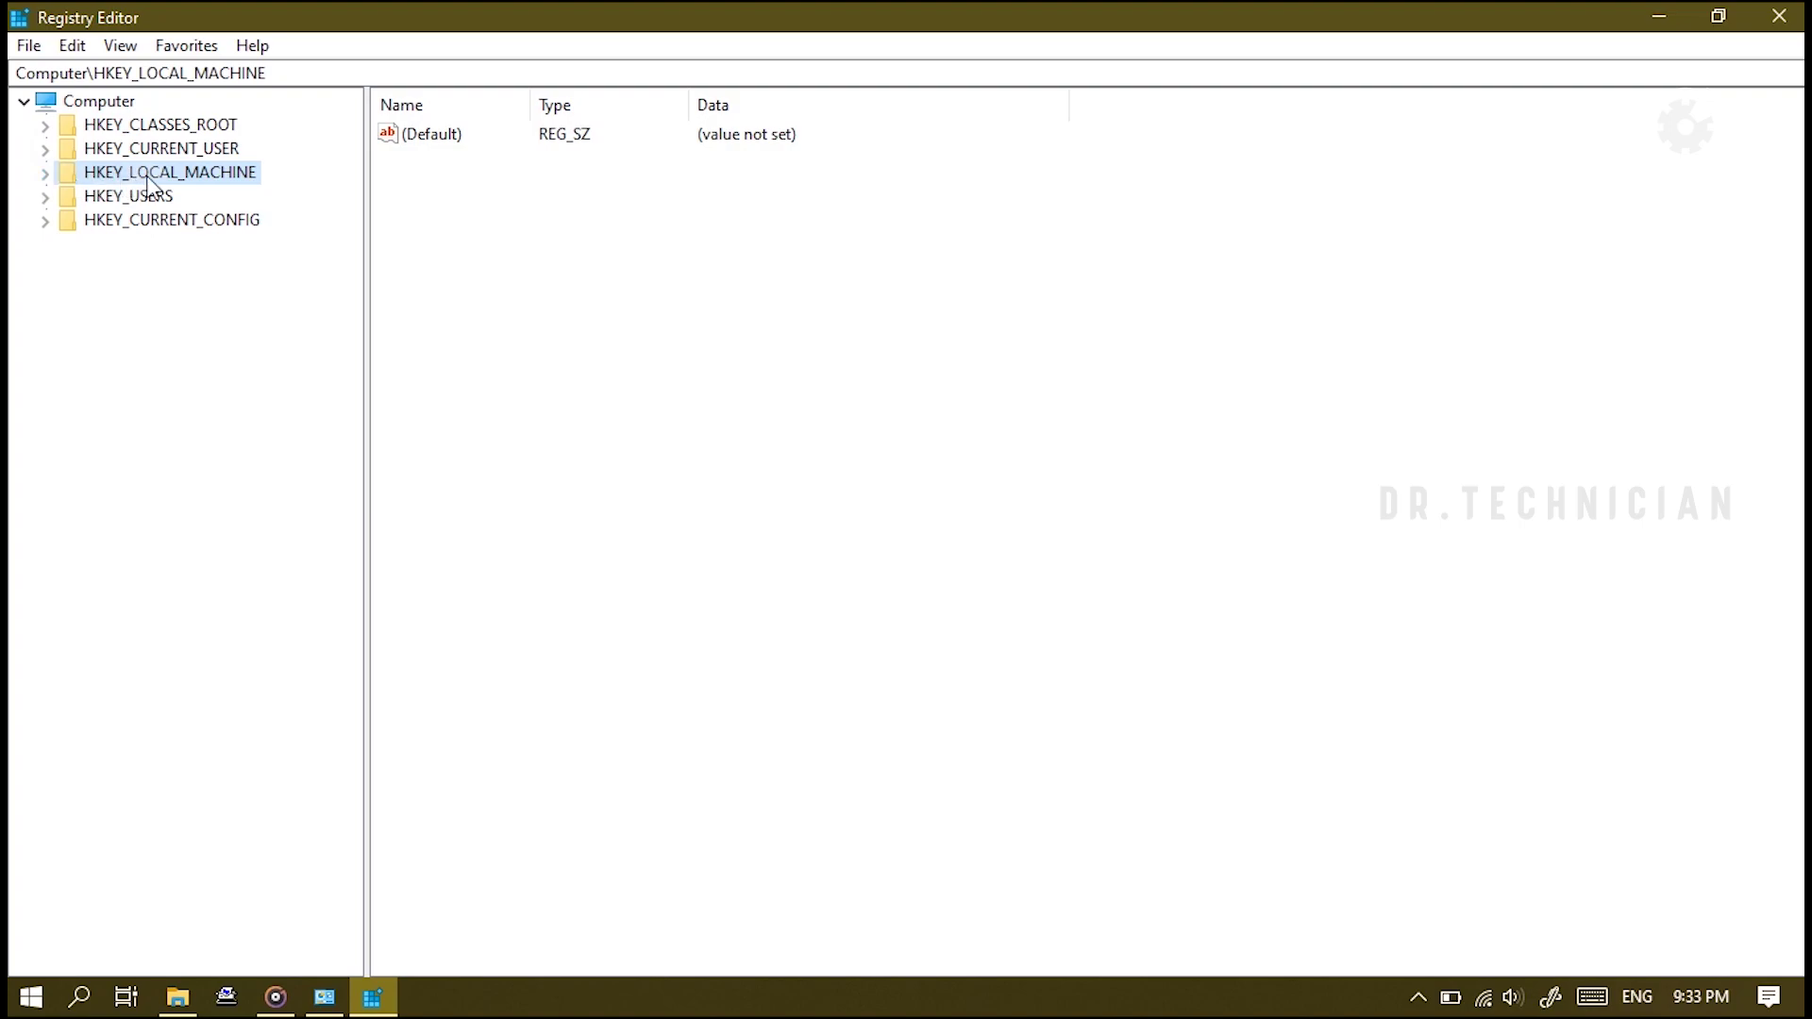
click(46, 175)
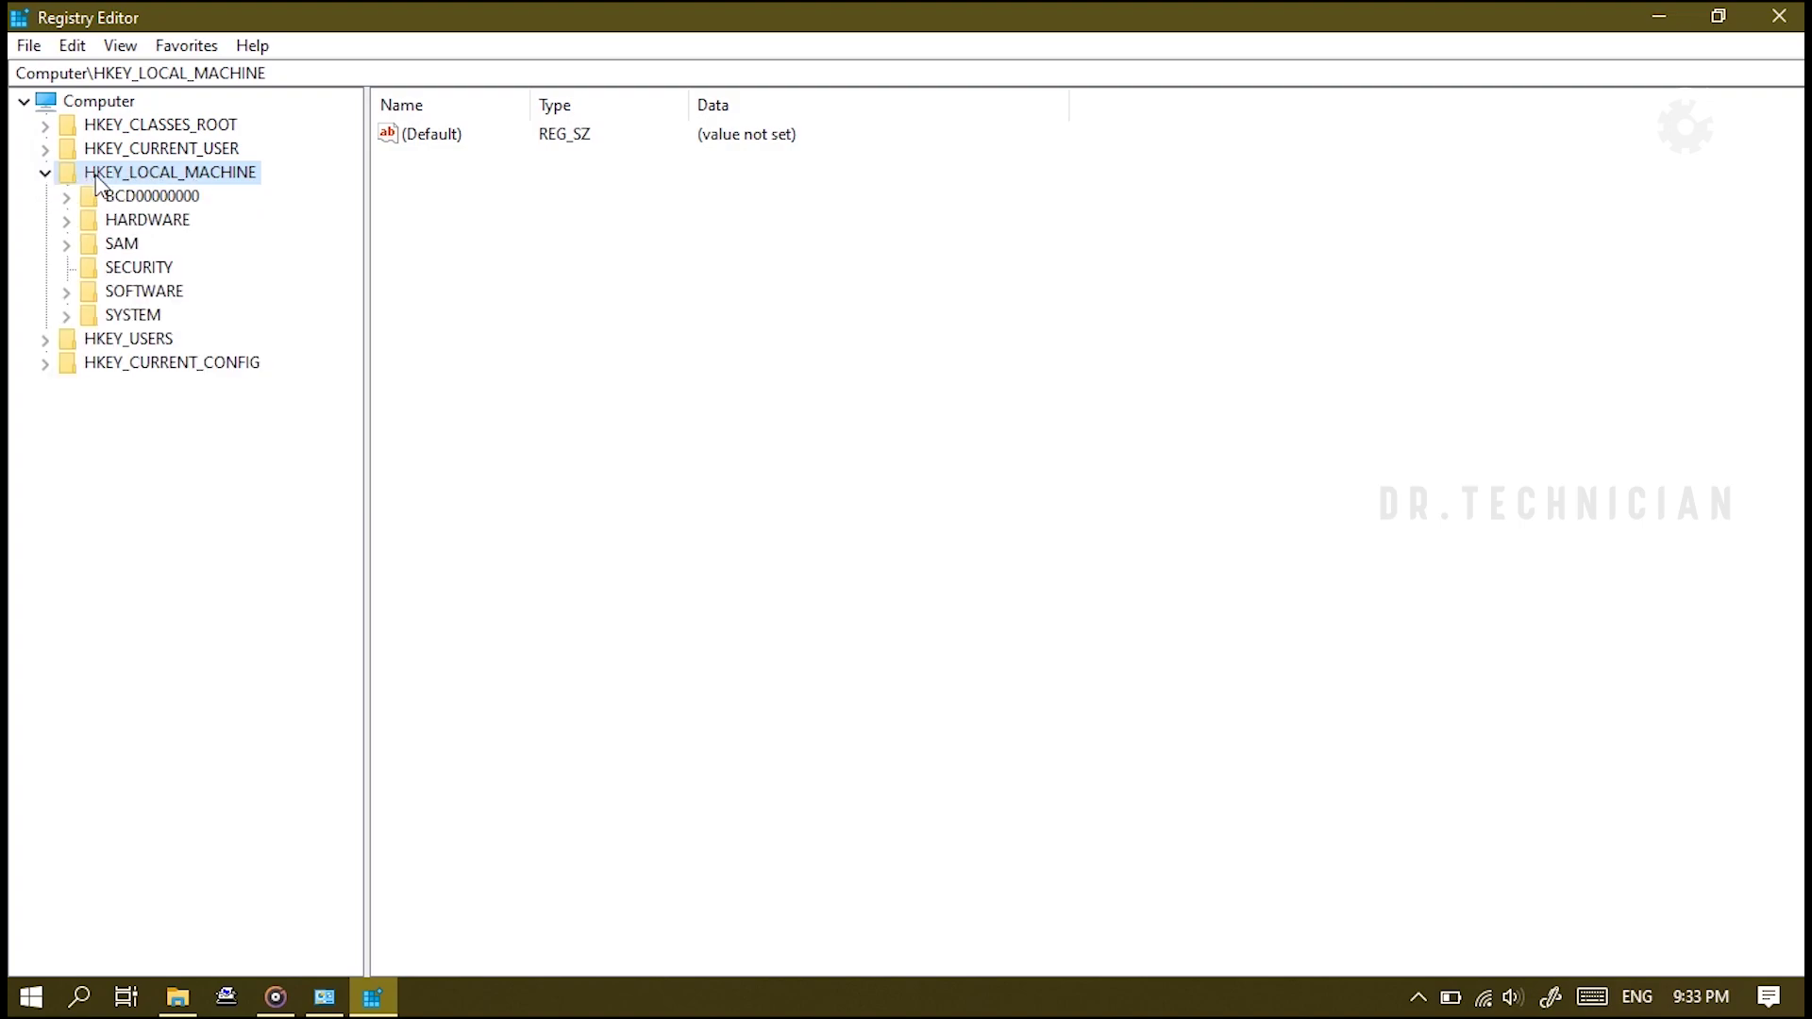
click(66, 292)
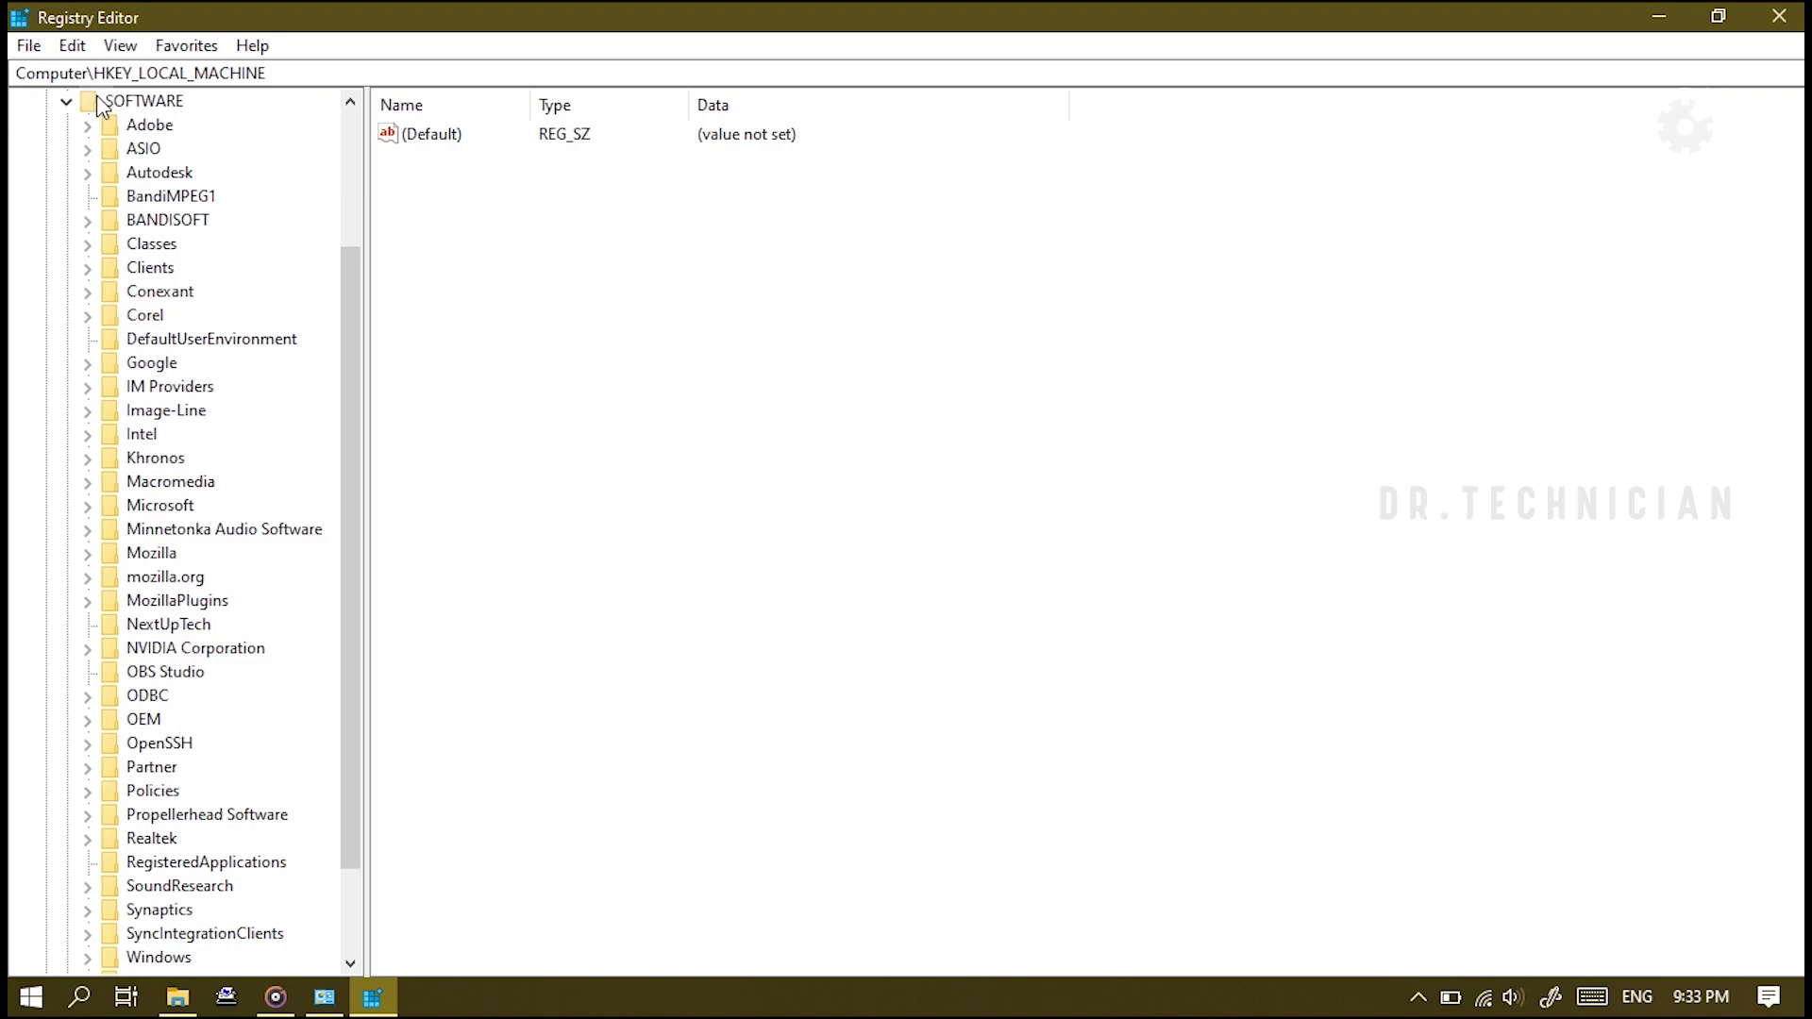
drag(349, 569, 349, 648)
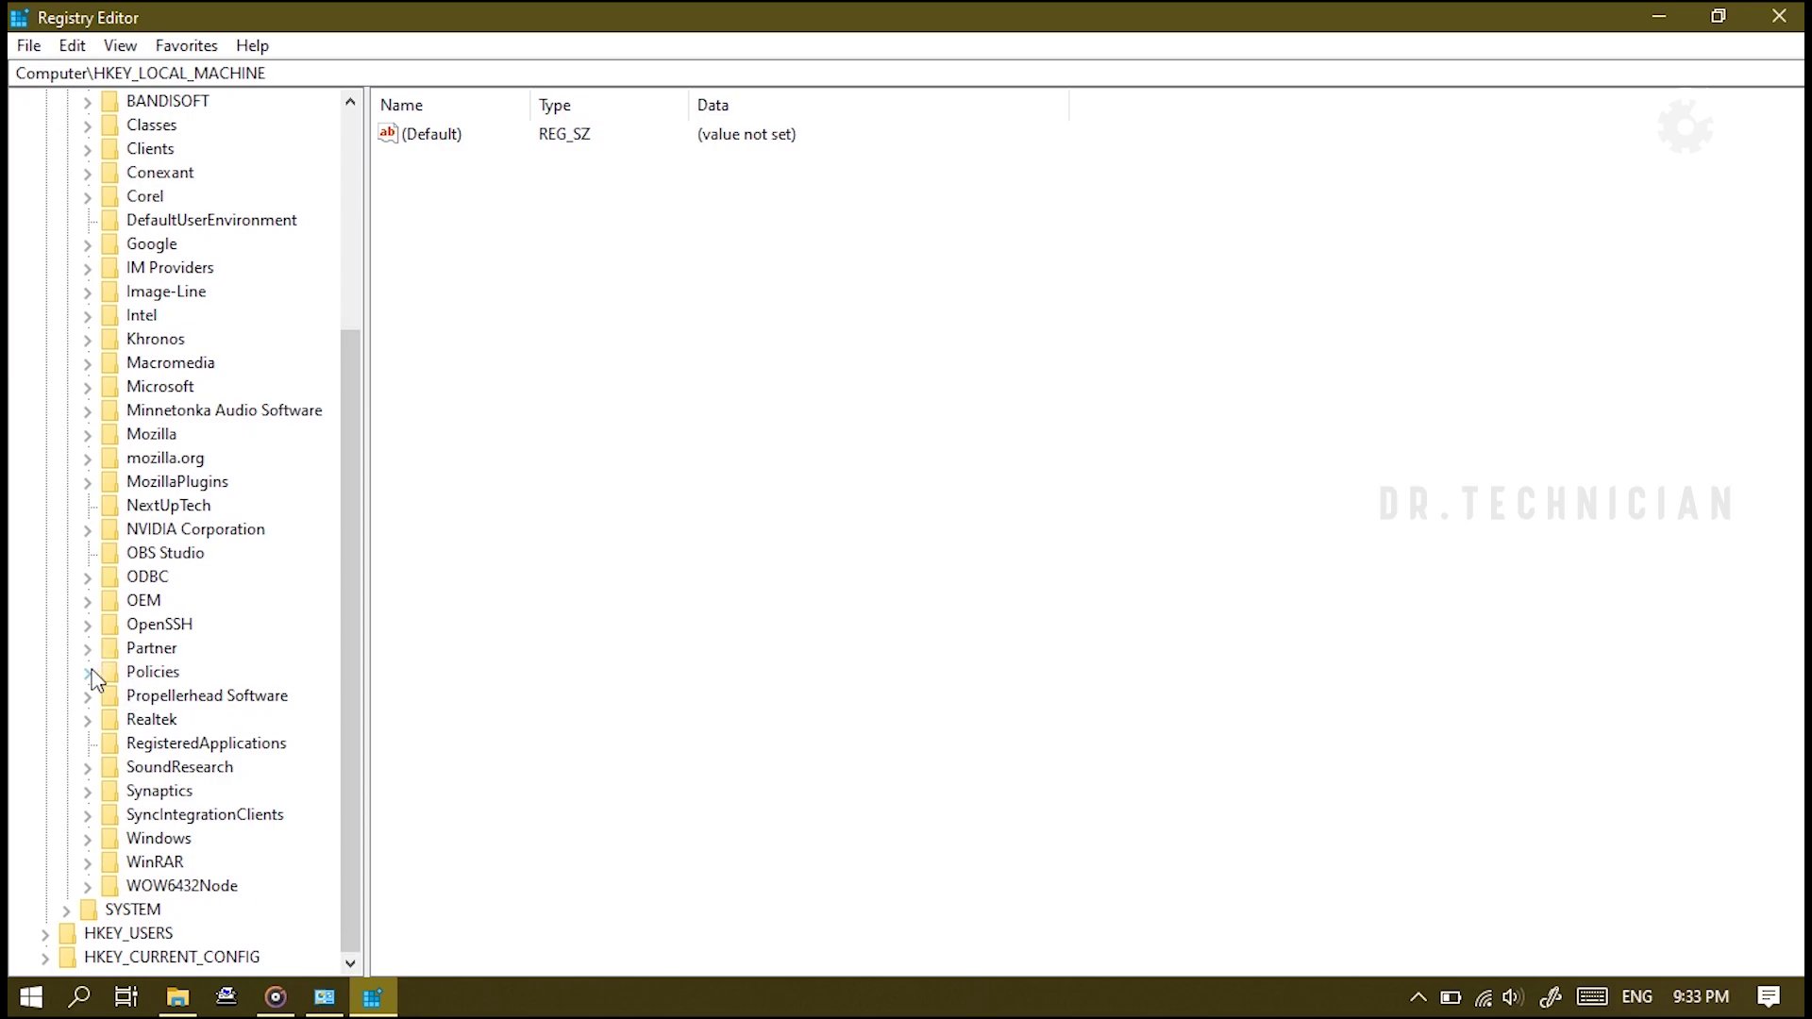
click(89, 672)
click(109, 720)
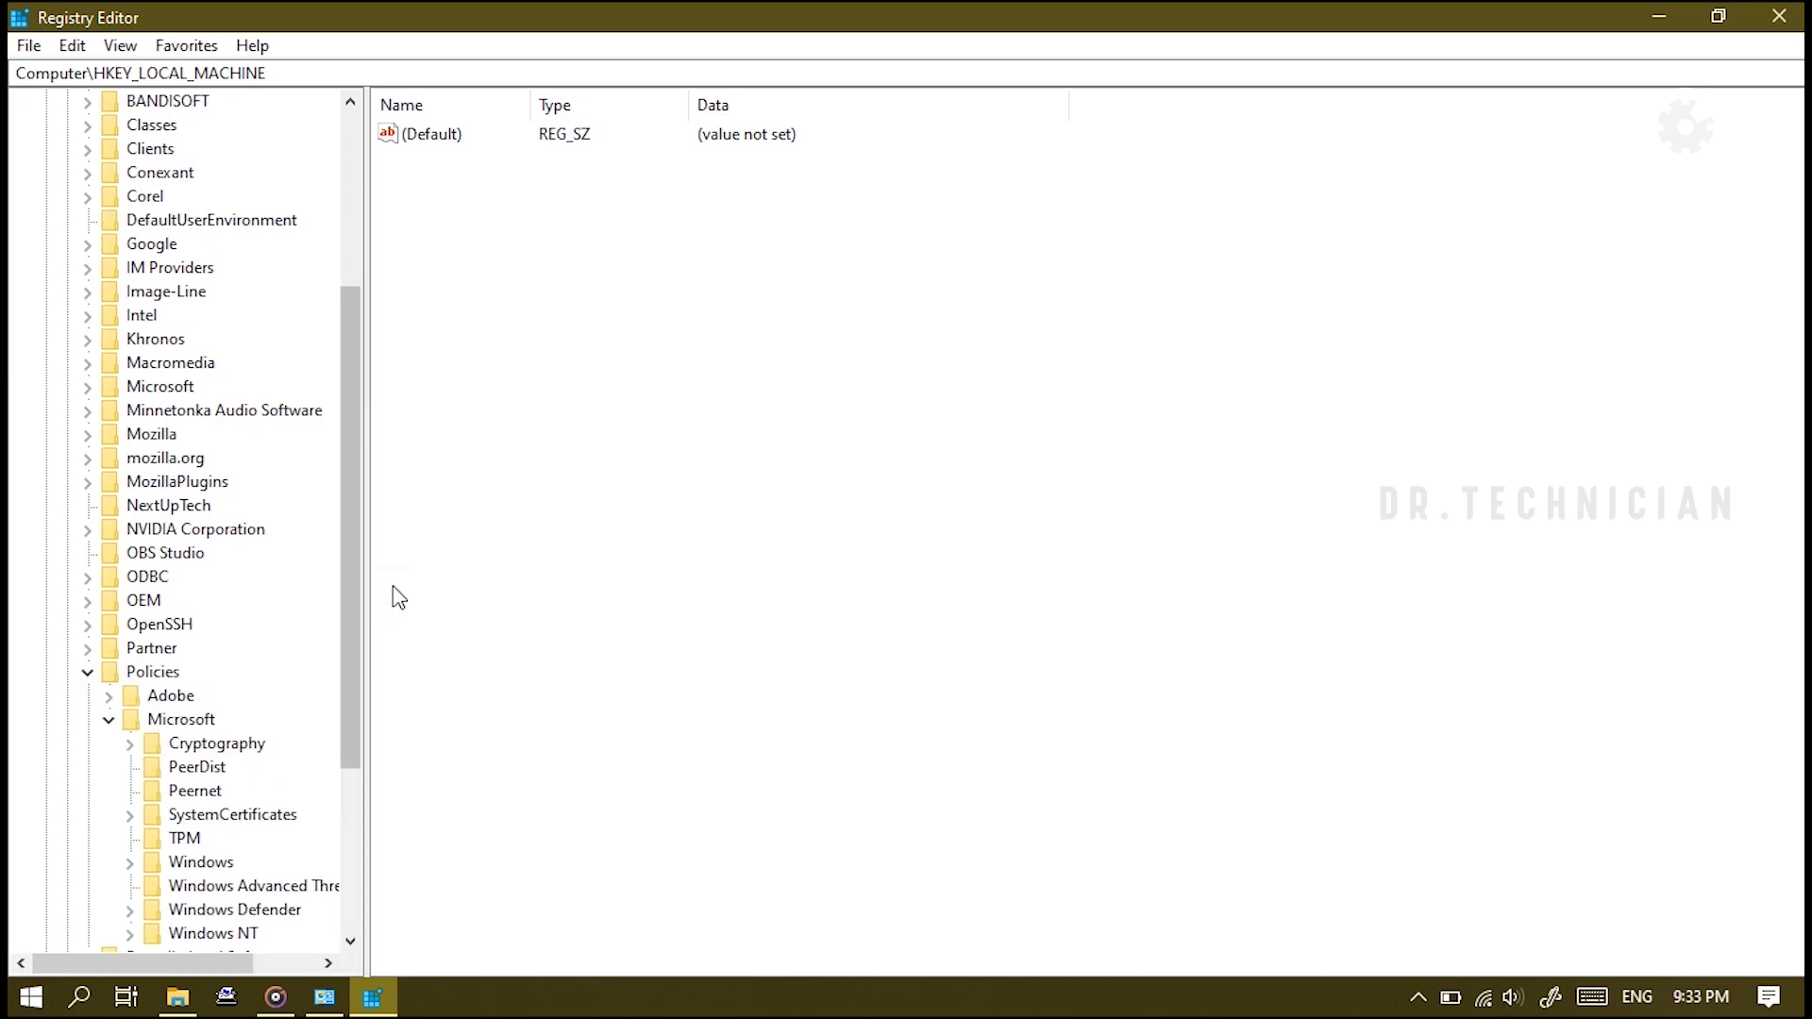
drag(349, 566, 349, 727)
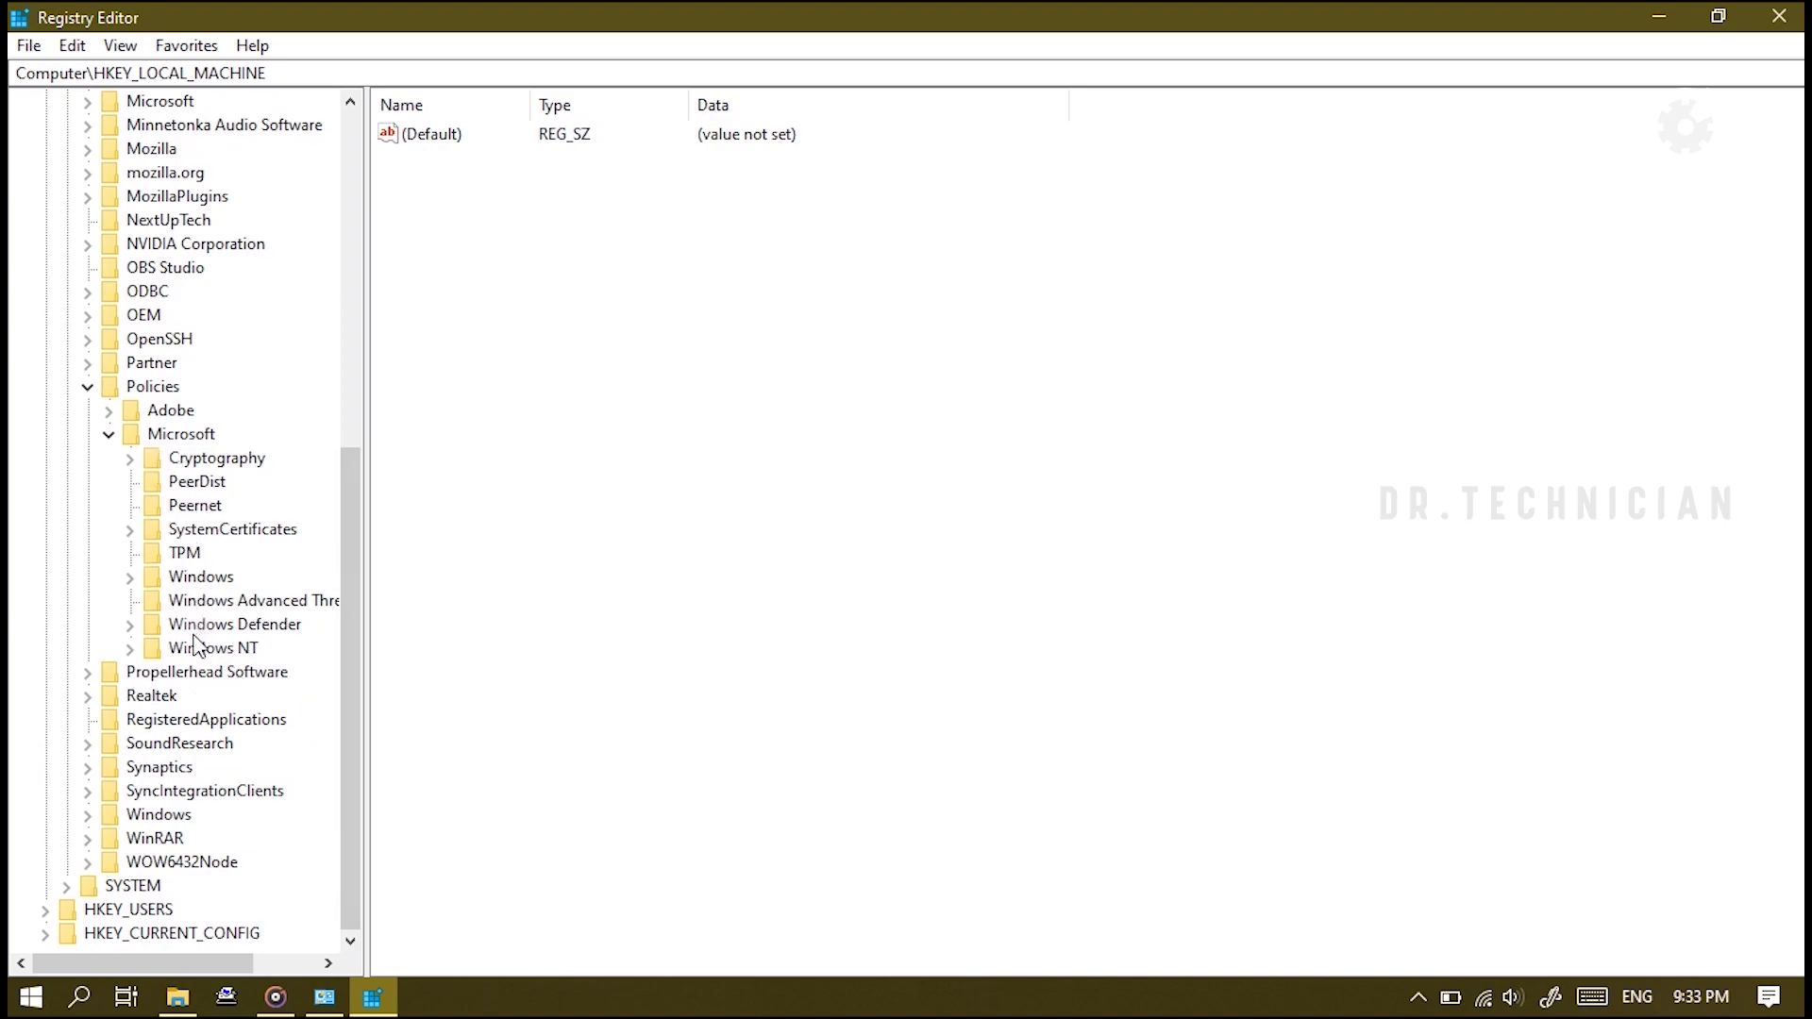
click(132, 578)
scroll(241, 602, down, 5)
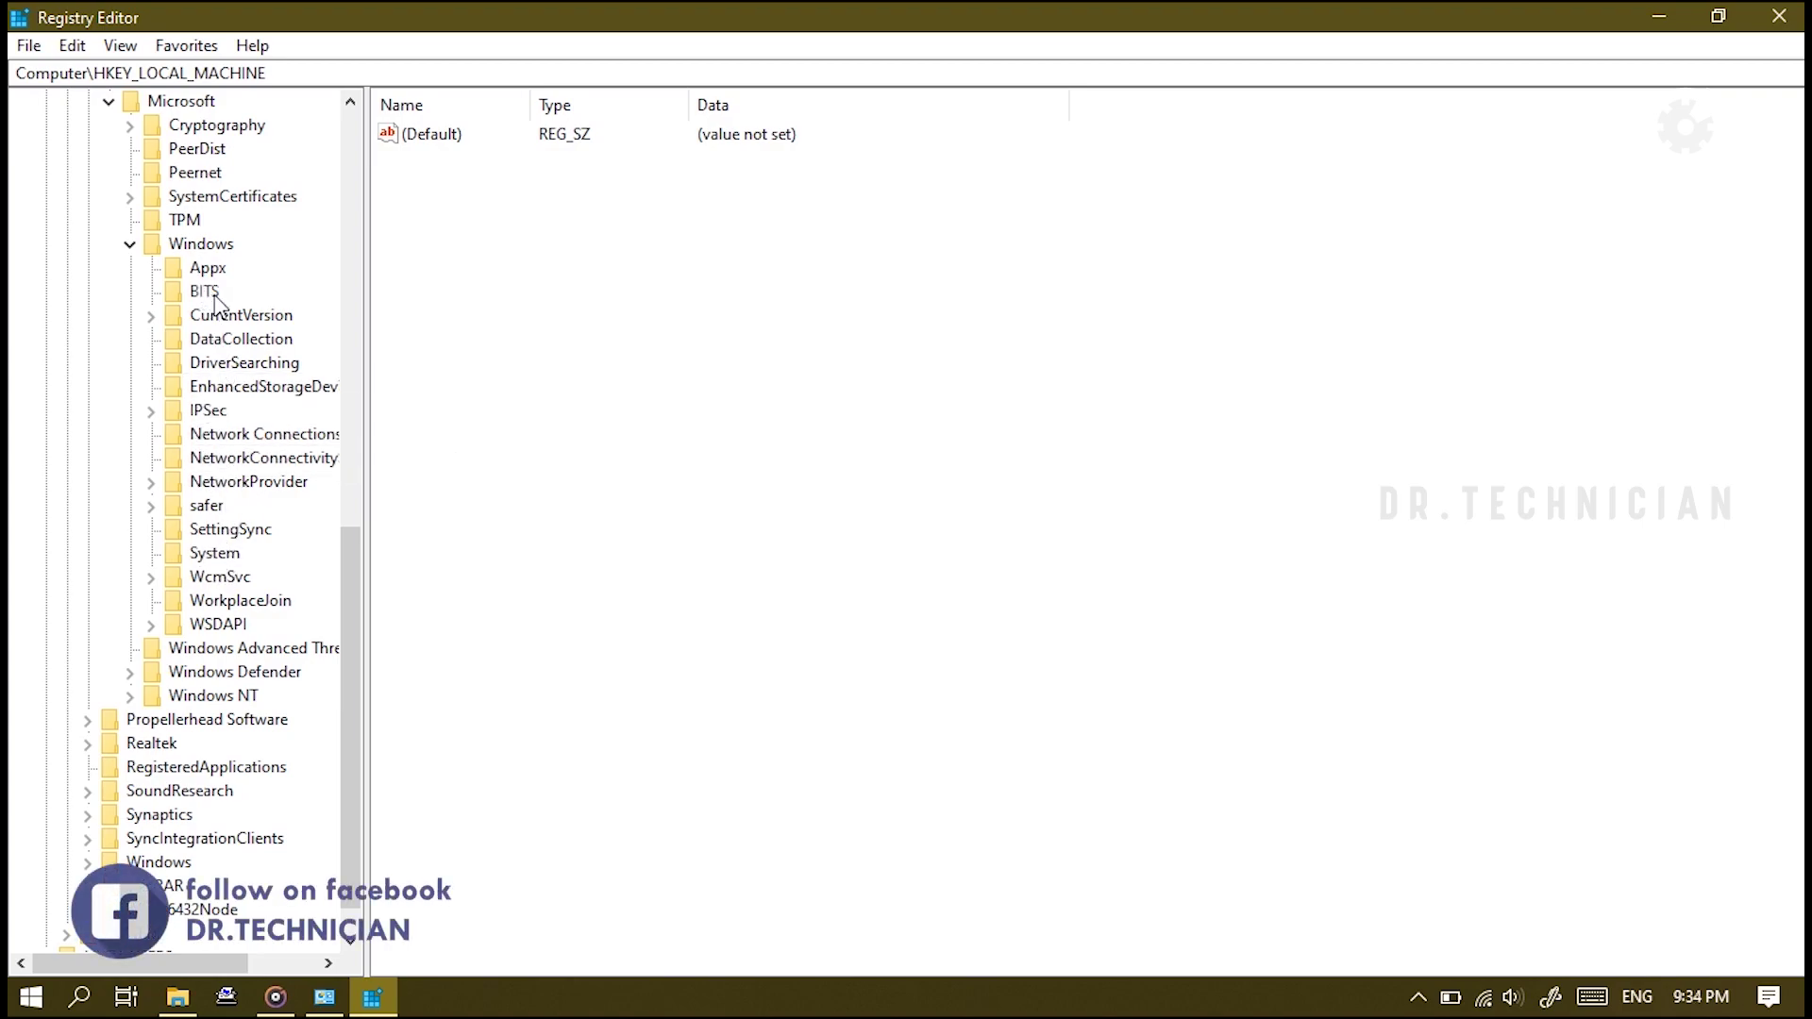
click(177, 251)
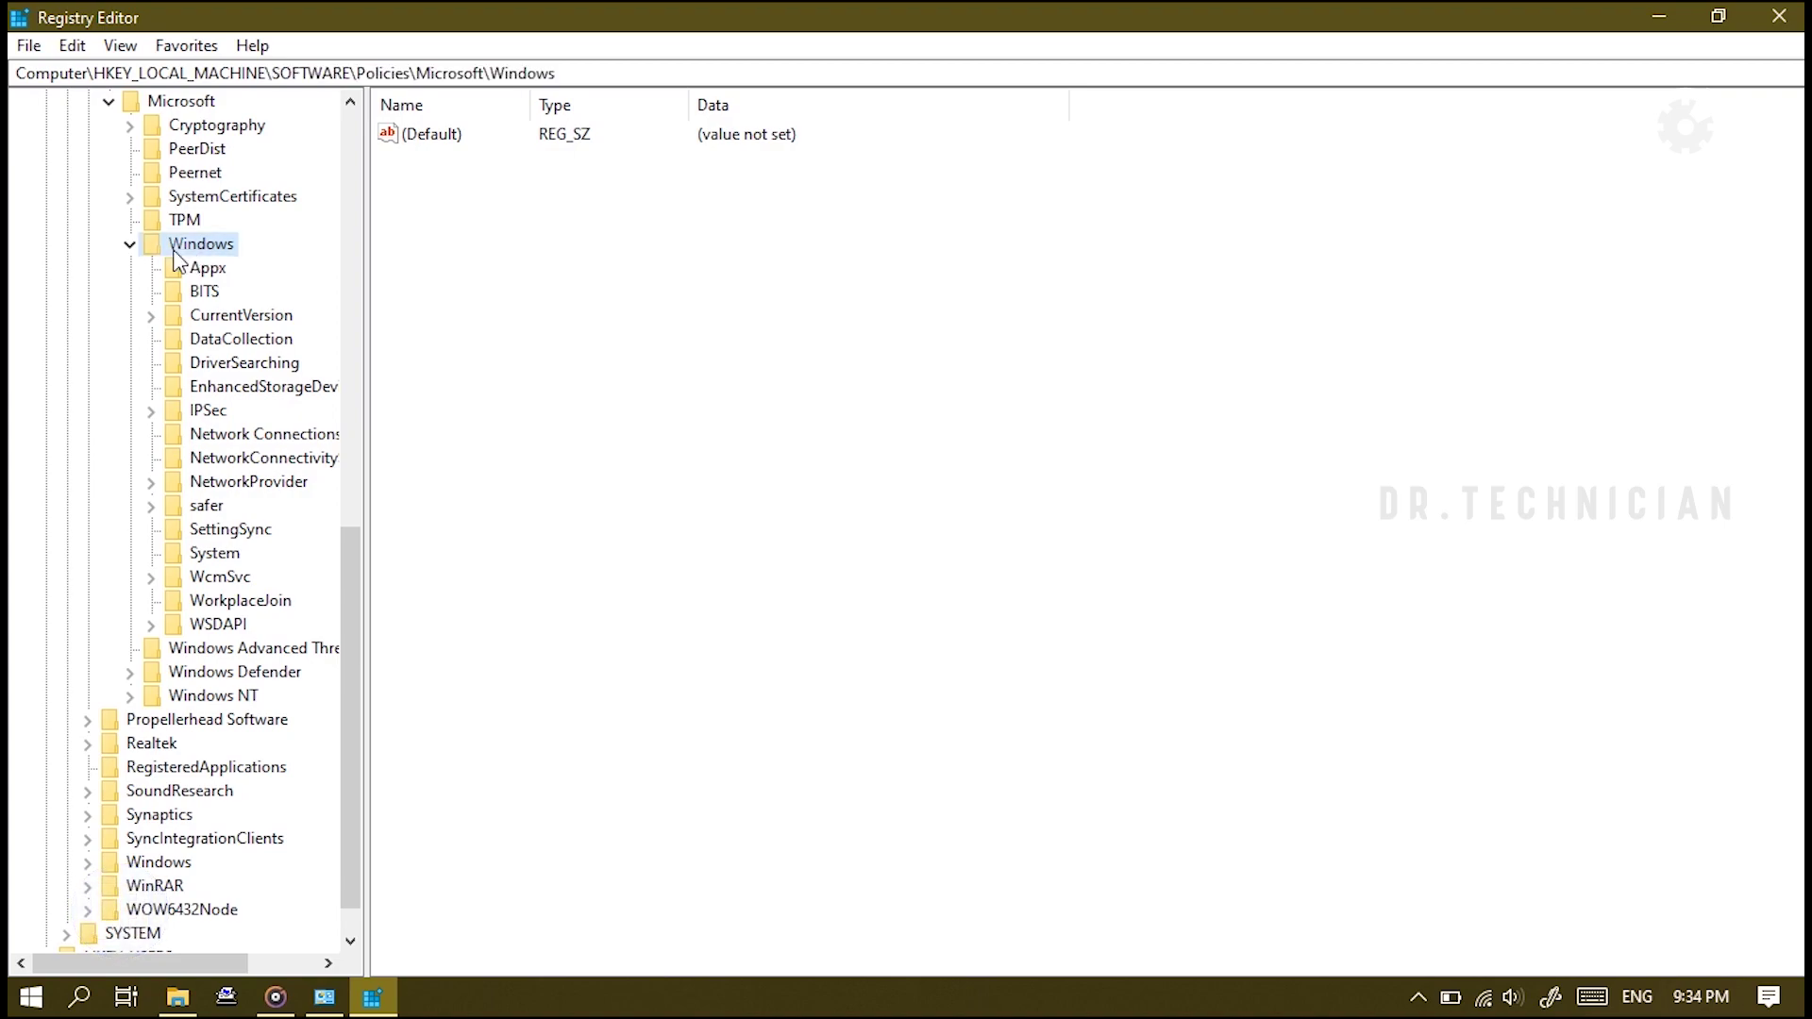
Create a WindowsUpdate key under Policies\Microsoft\Windows and select it
right_click(186, 250)
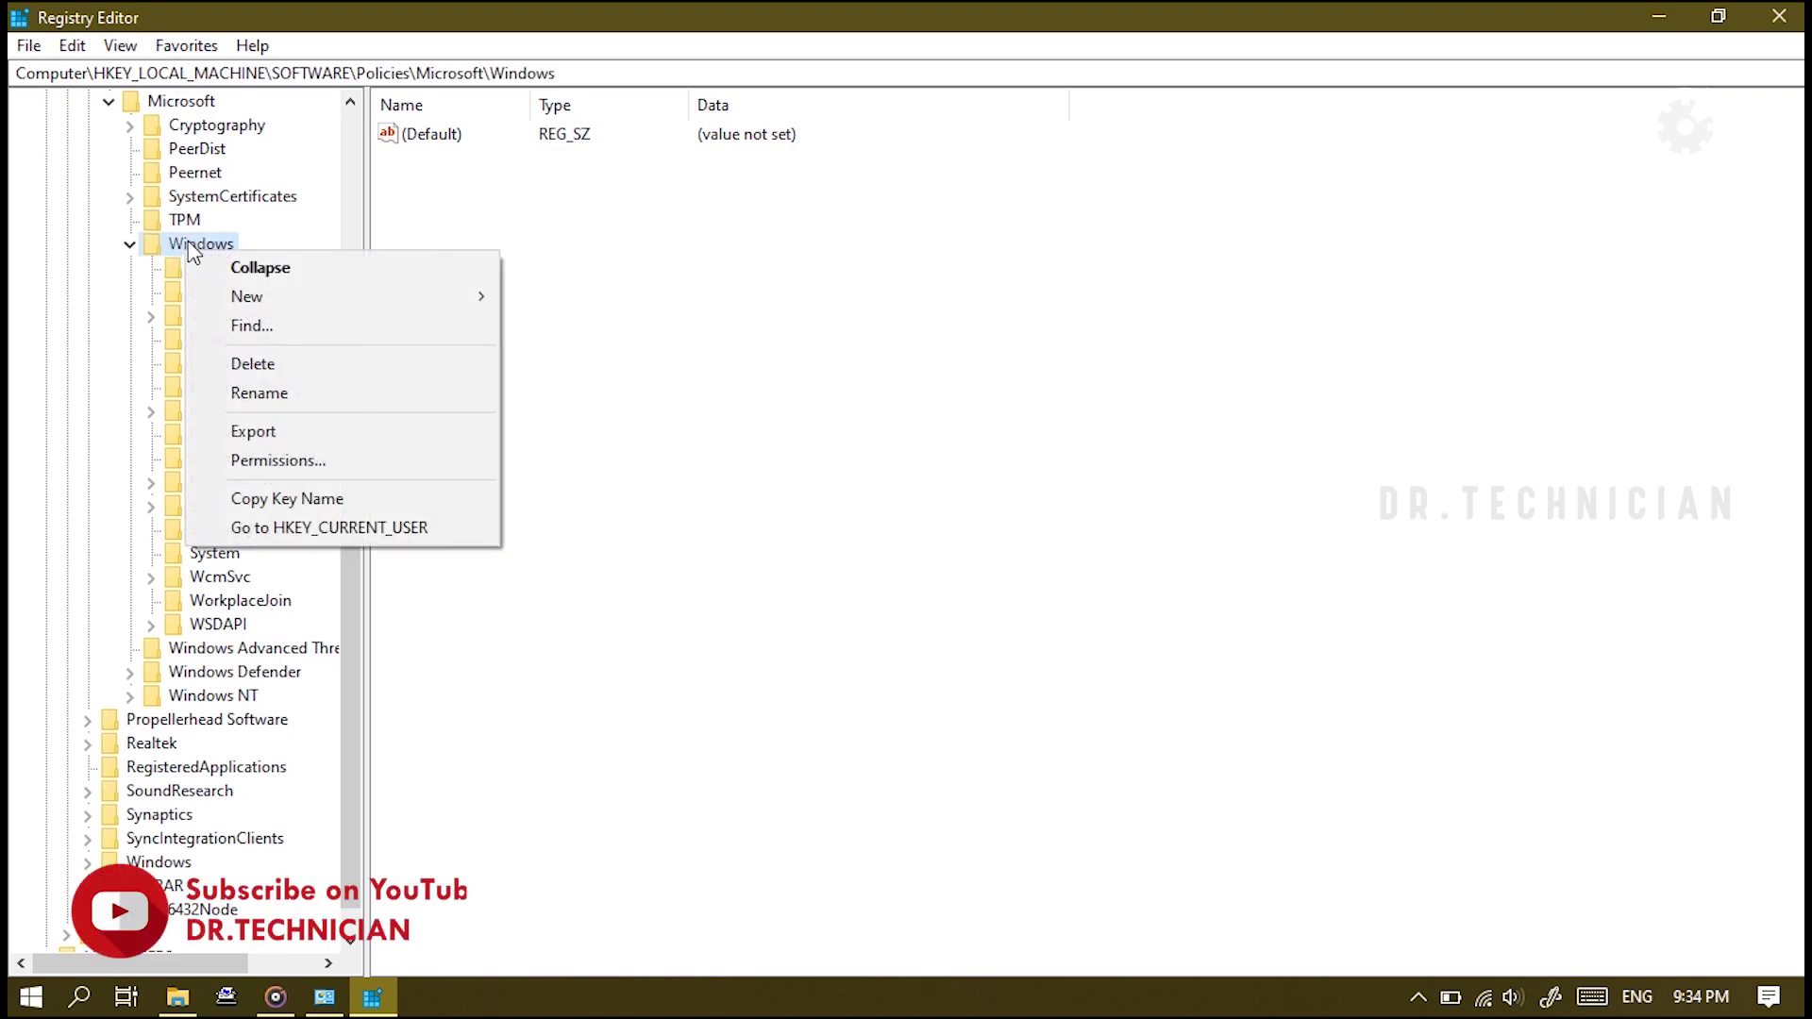
mouse_move(259, 296)
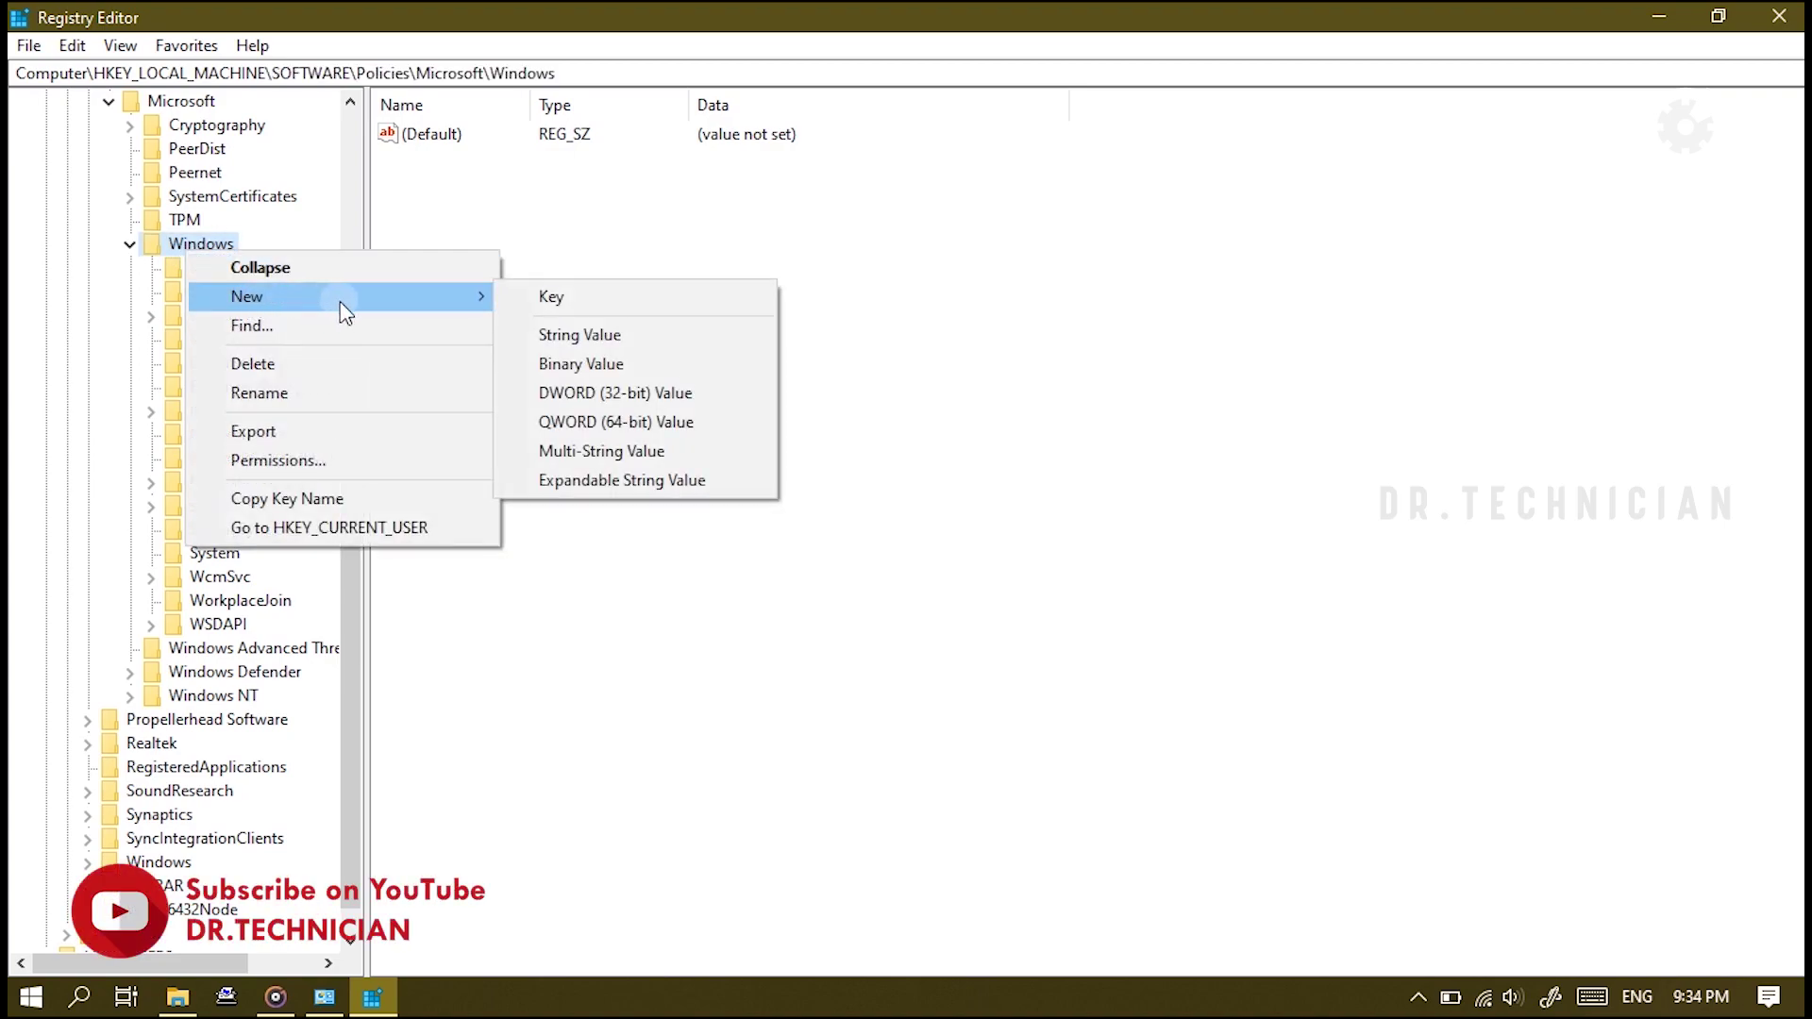
click(562, 300)
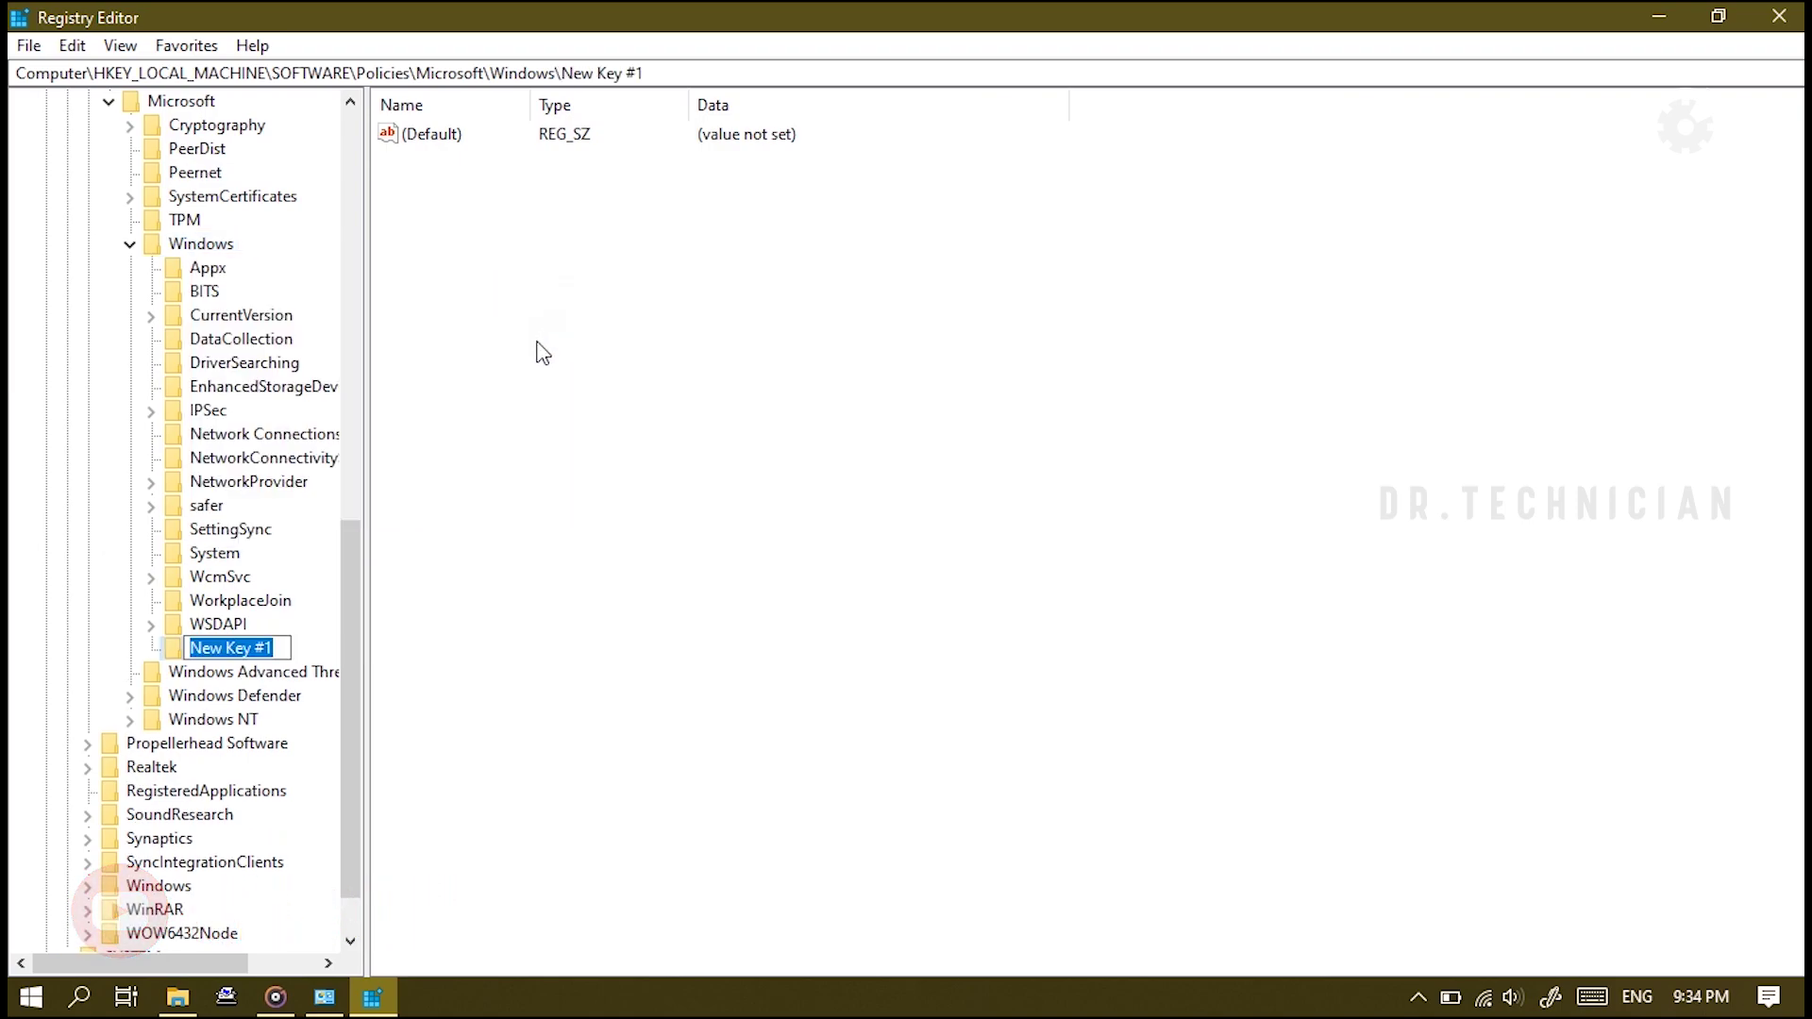
text(Windows)
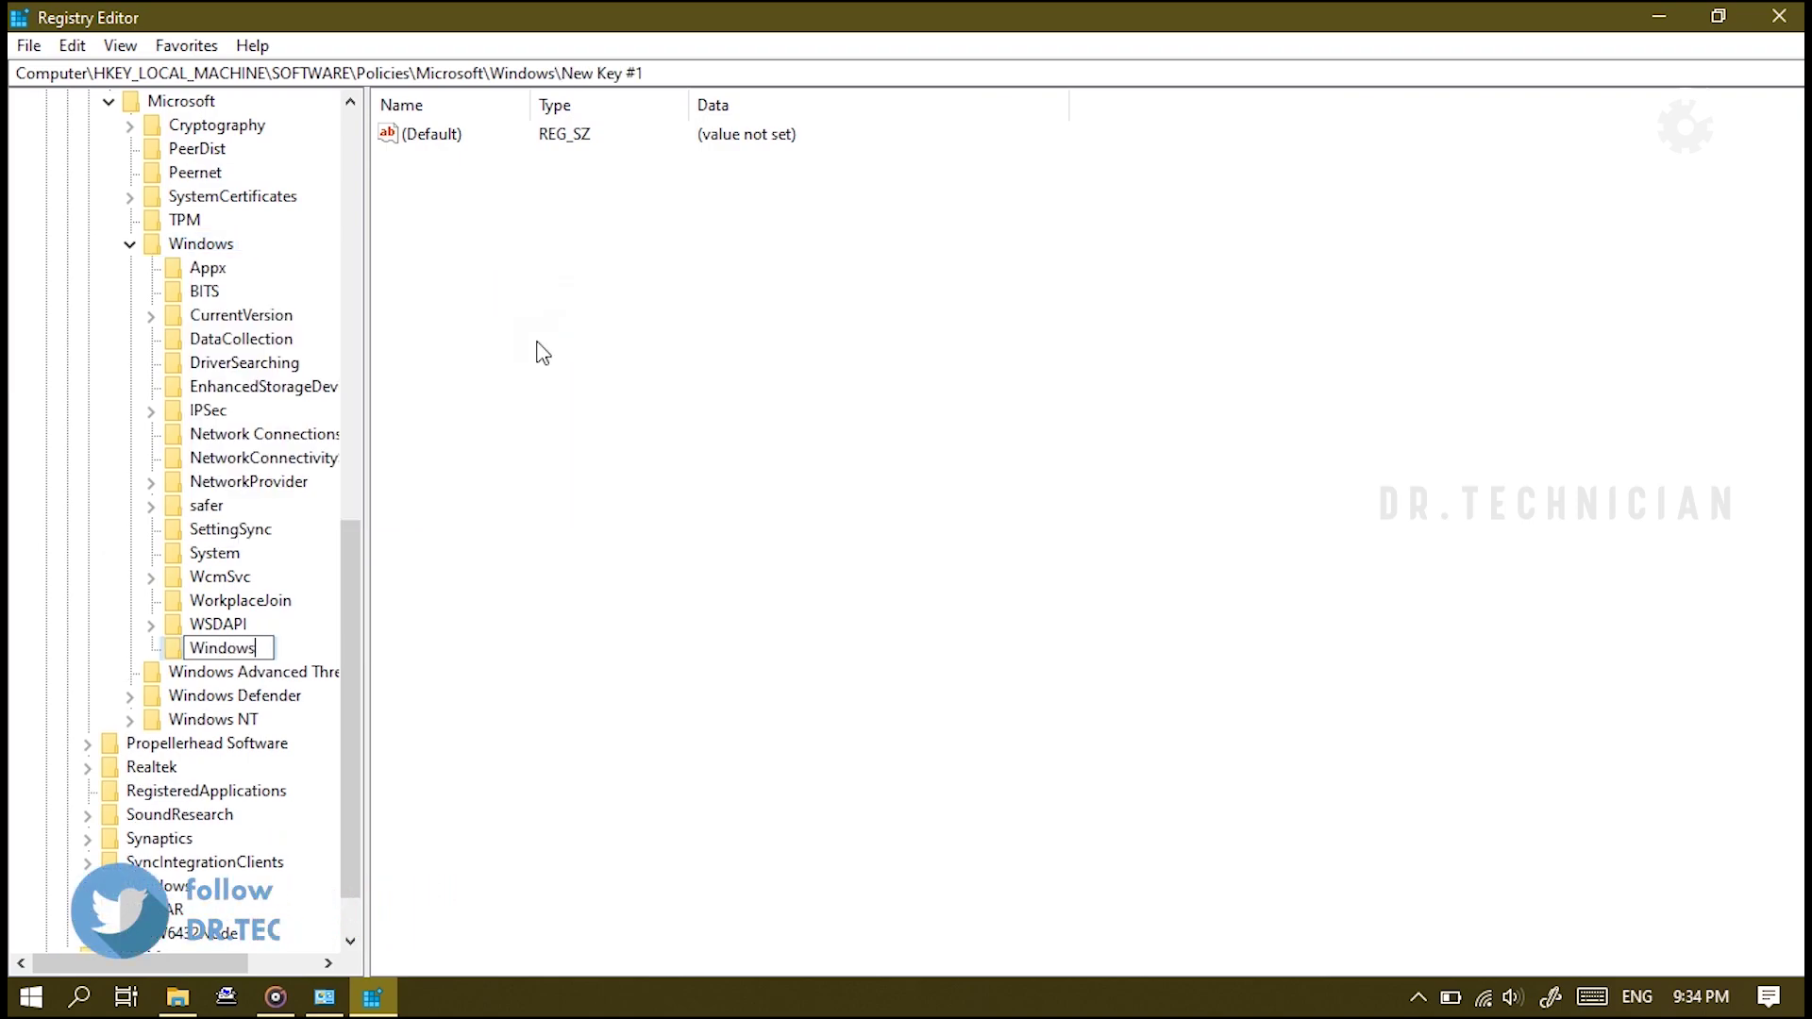
text(Upda)
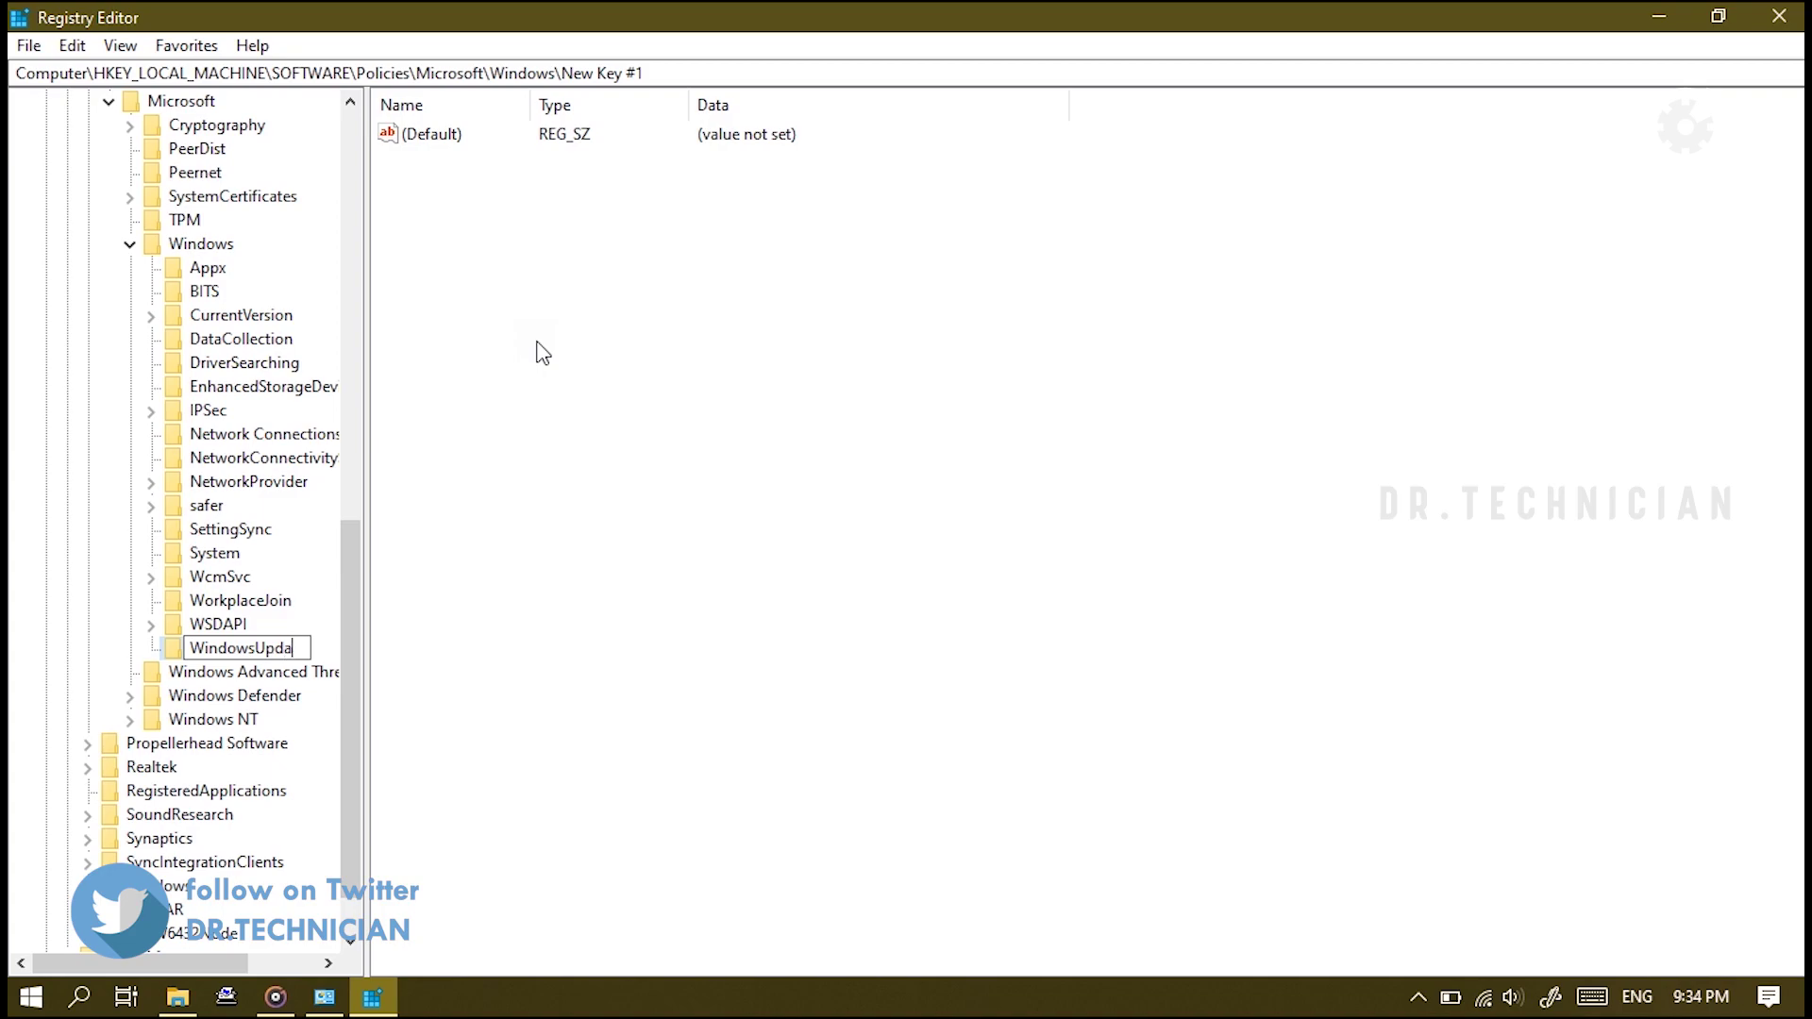
text(te)
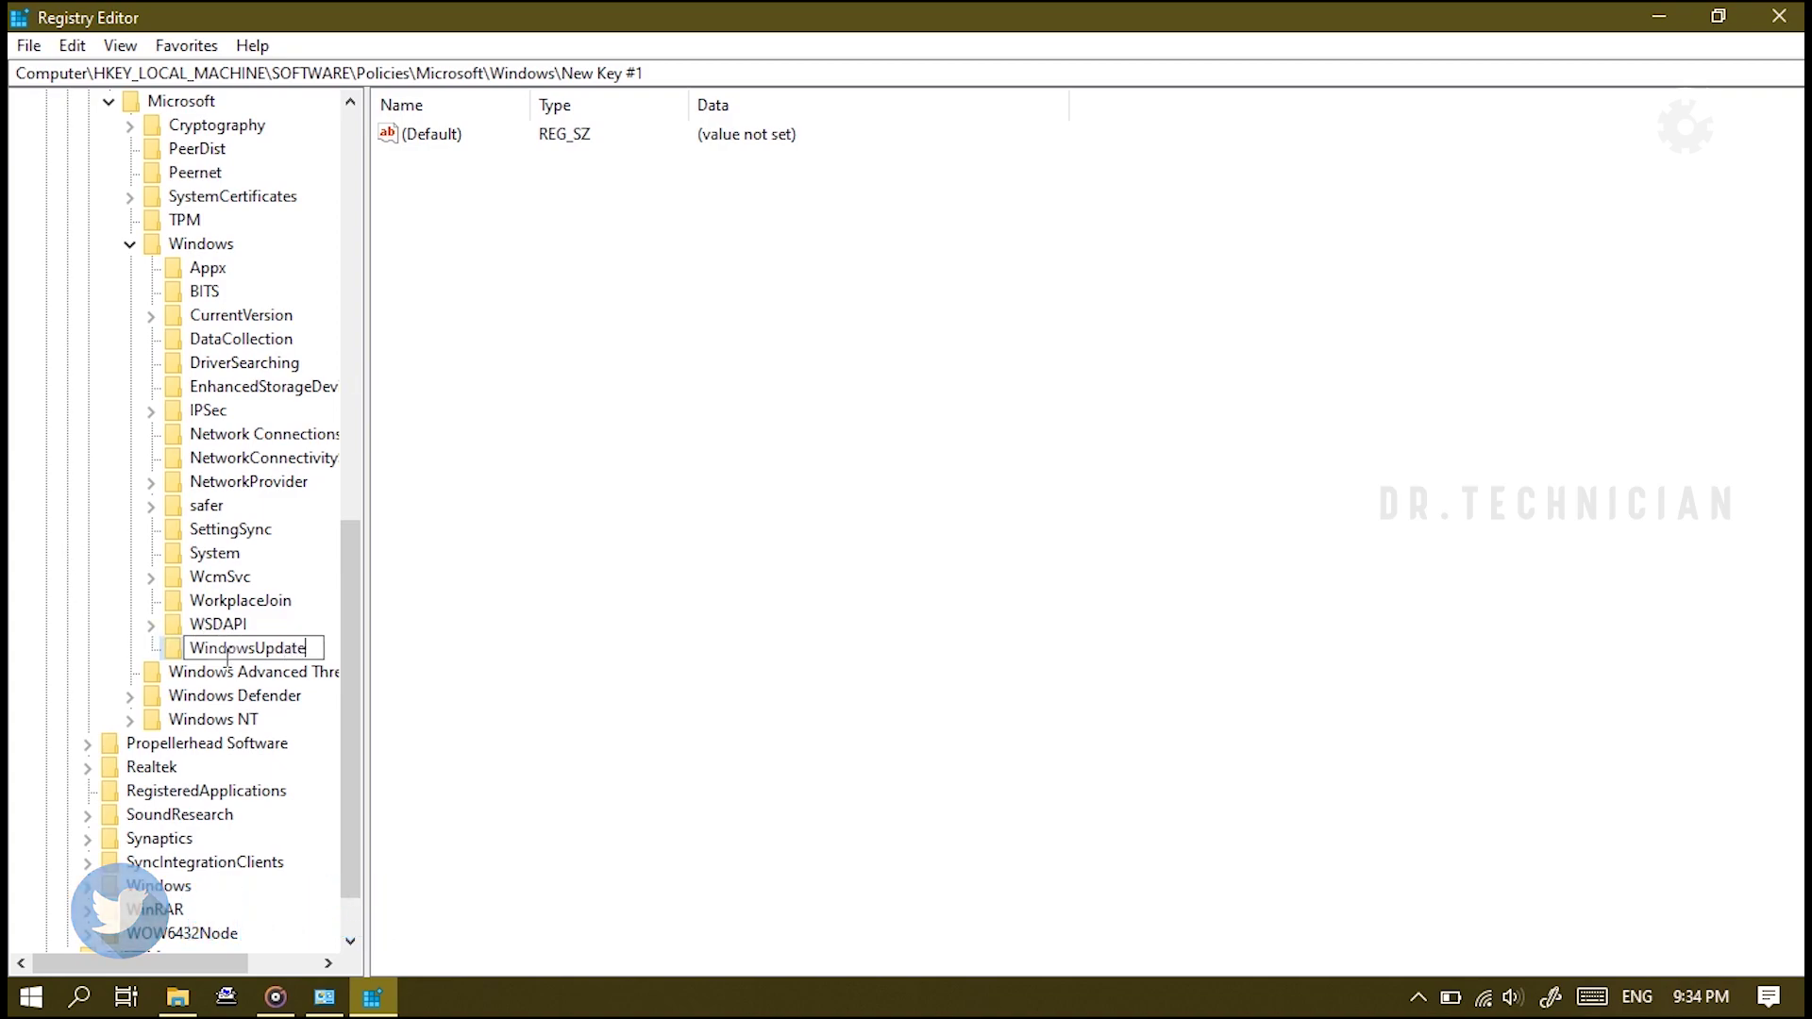
click(228, 624)
click(247, 648)
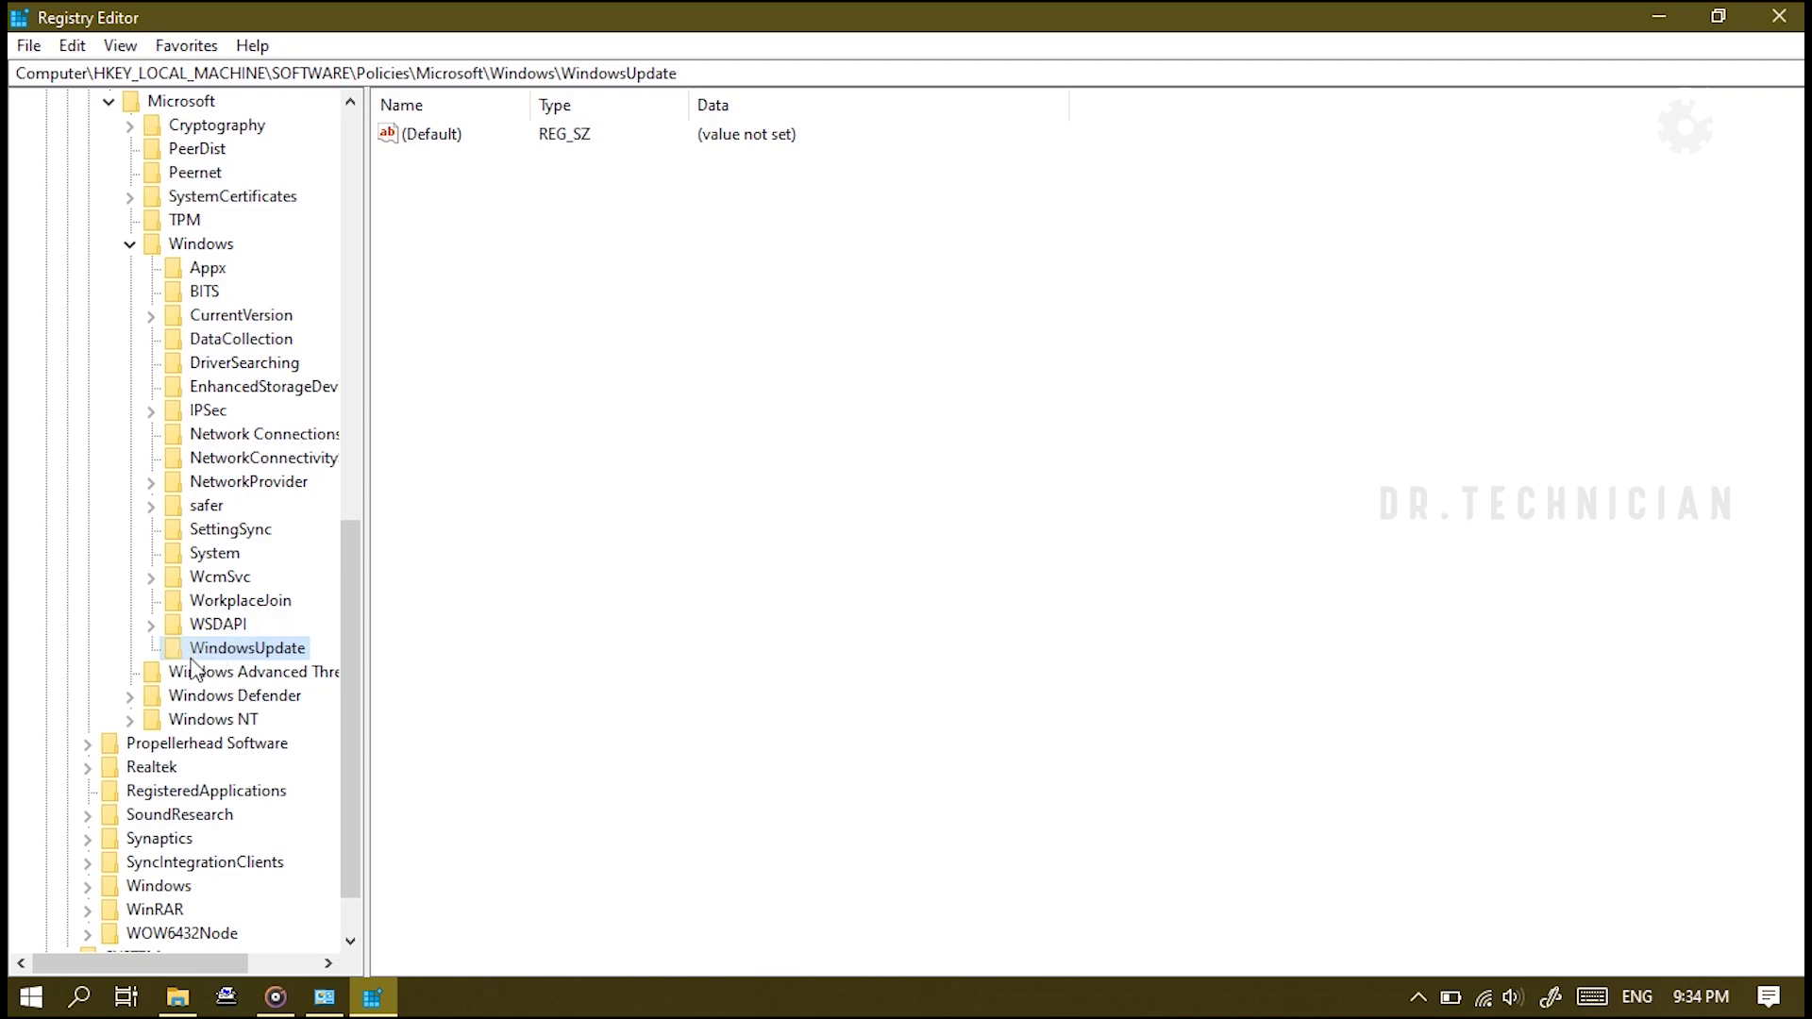
Add a new subkey under WindowsUpdate and start naming it AU
right_click(227, 647)
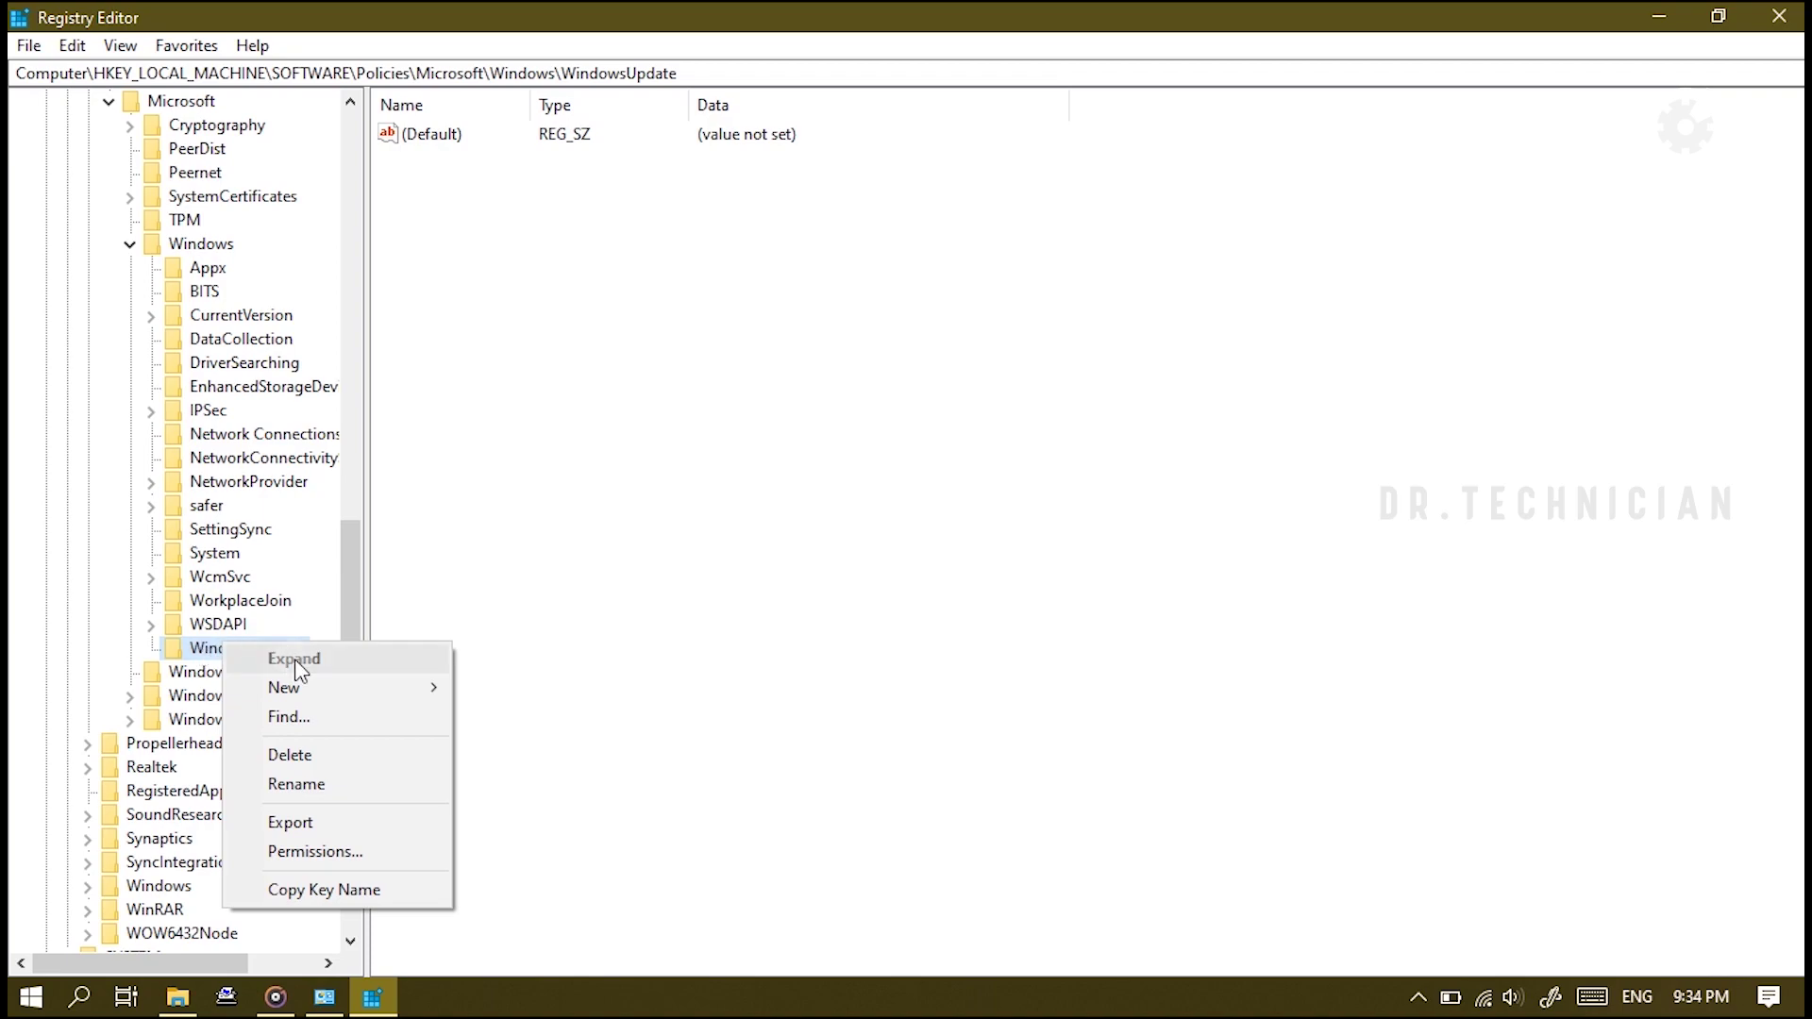
mouse_move(302, 691)
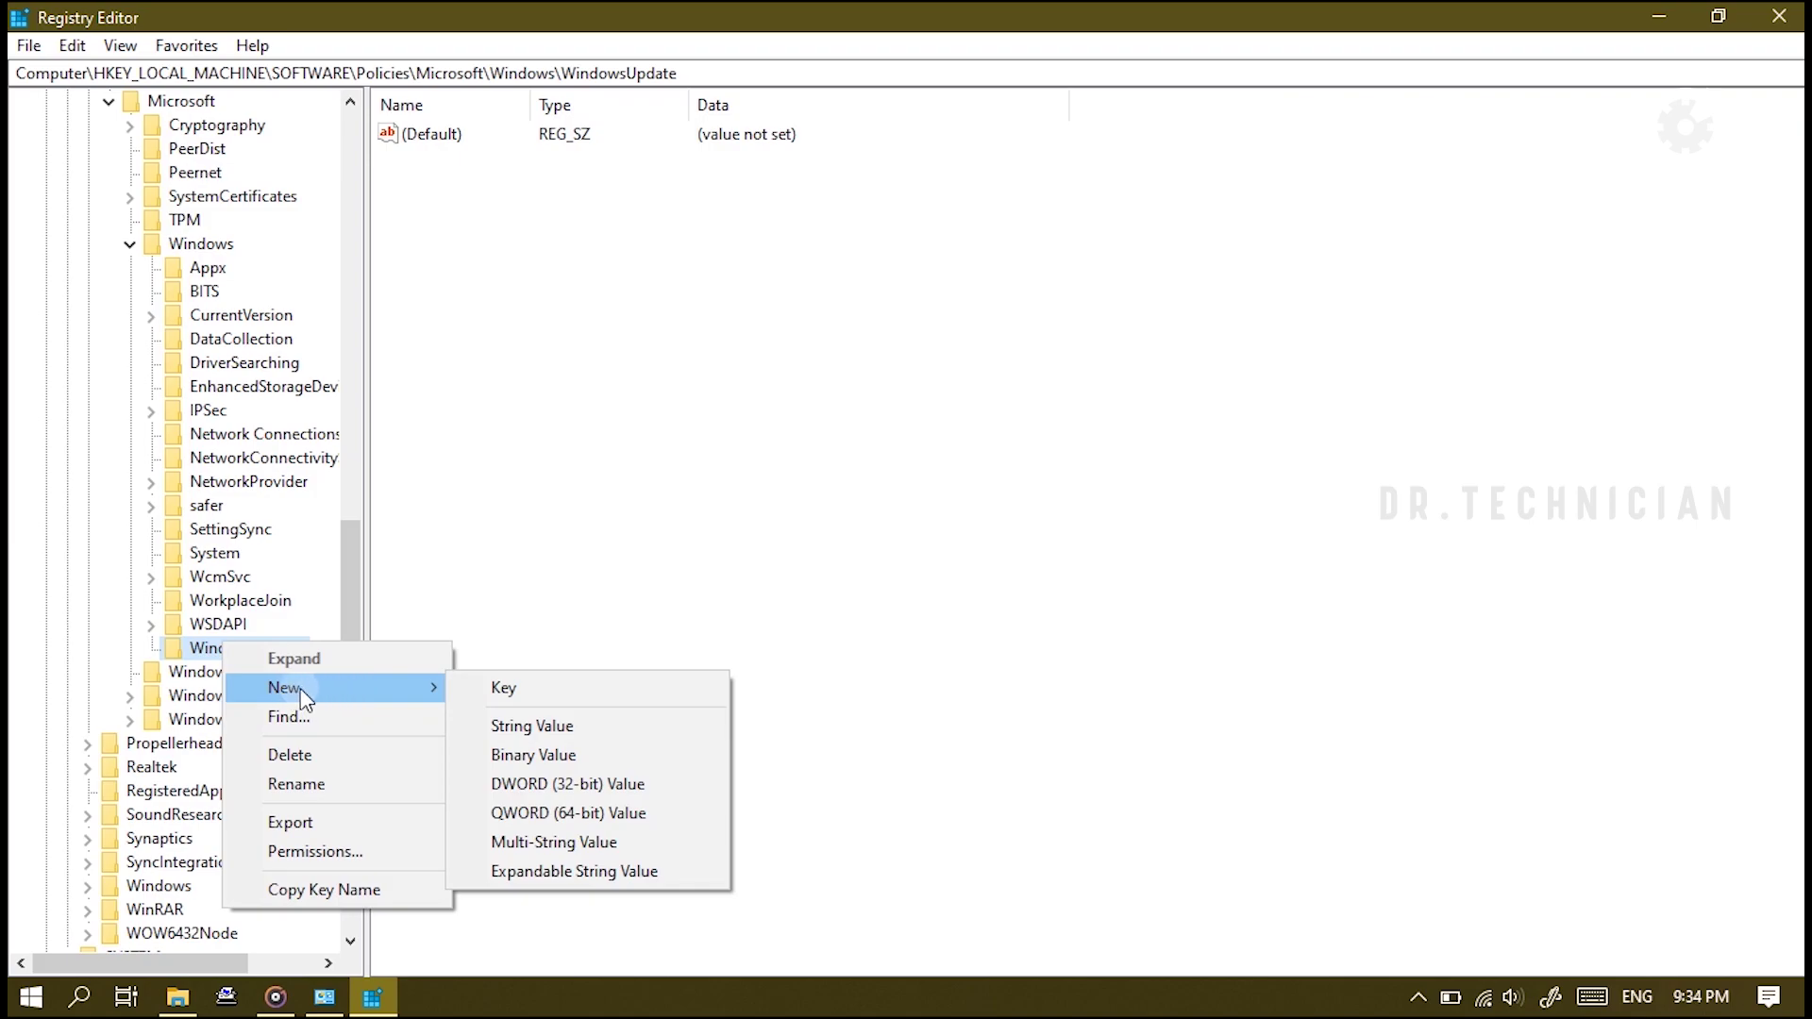
click(492, 694)
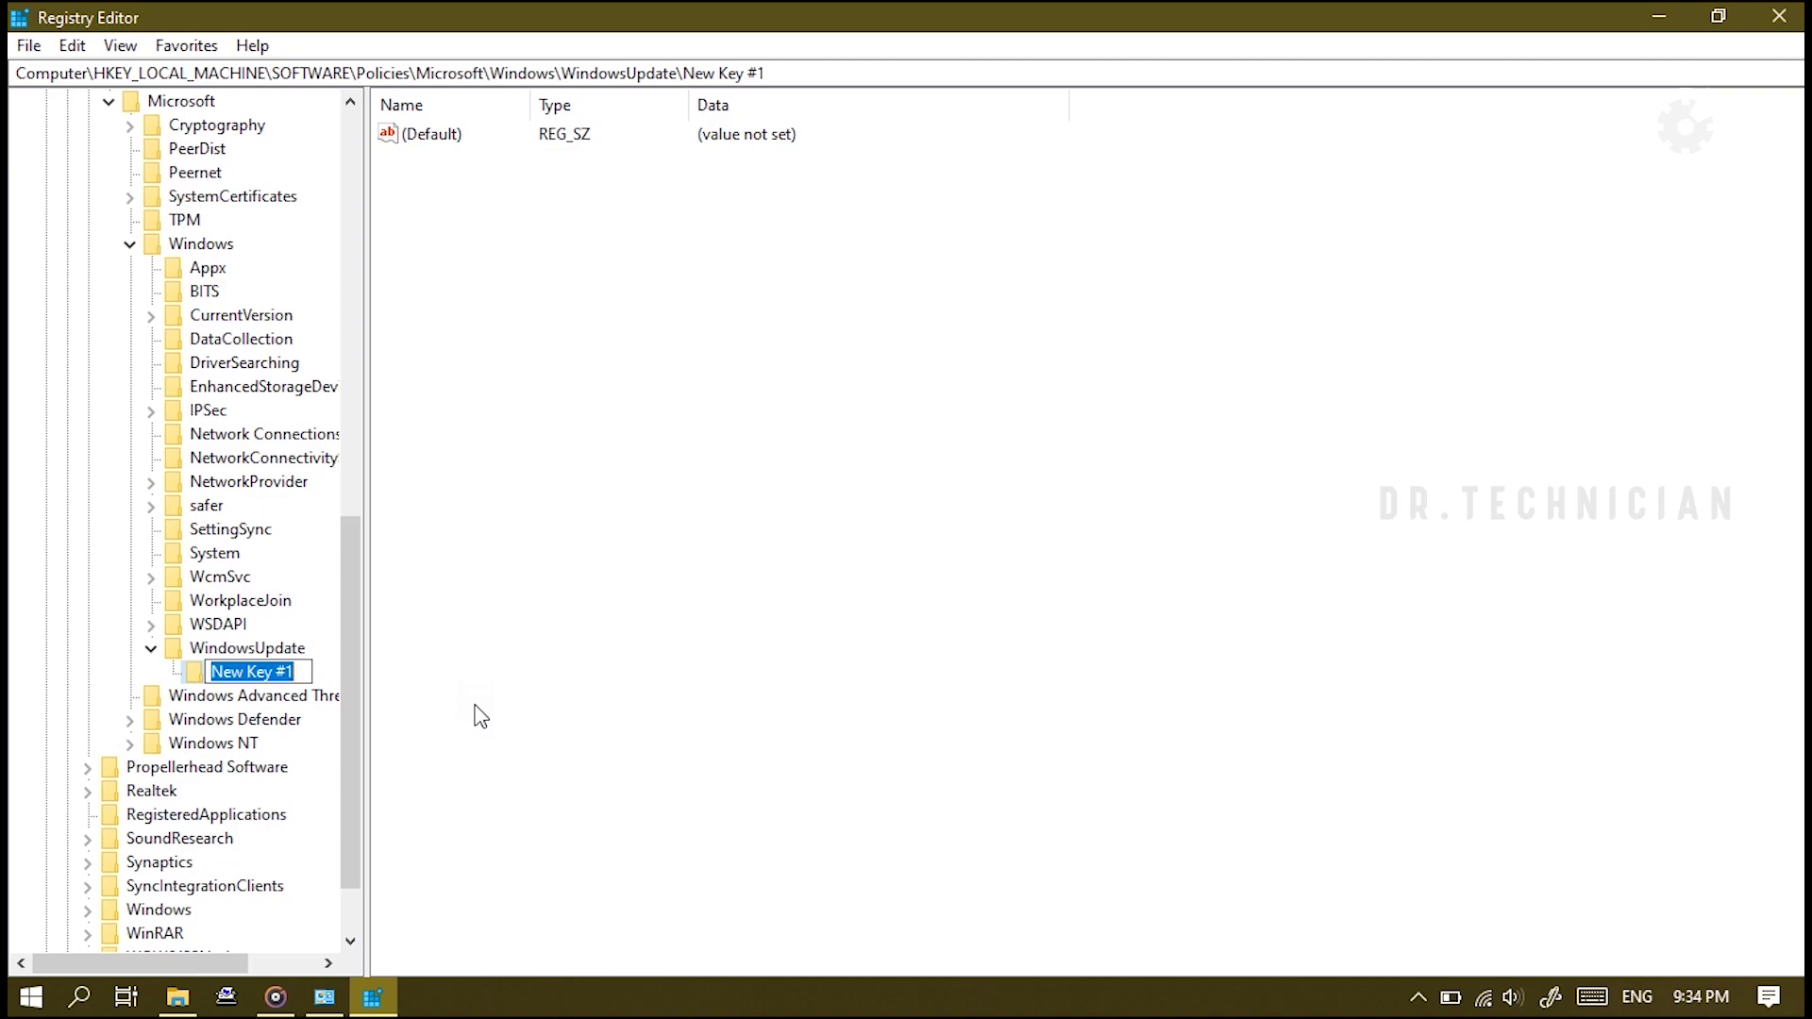
text(a)
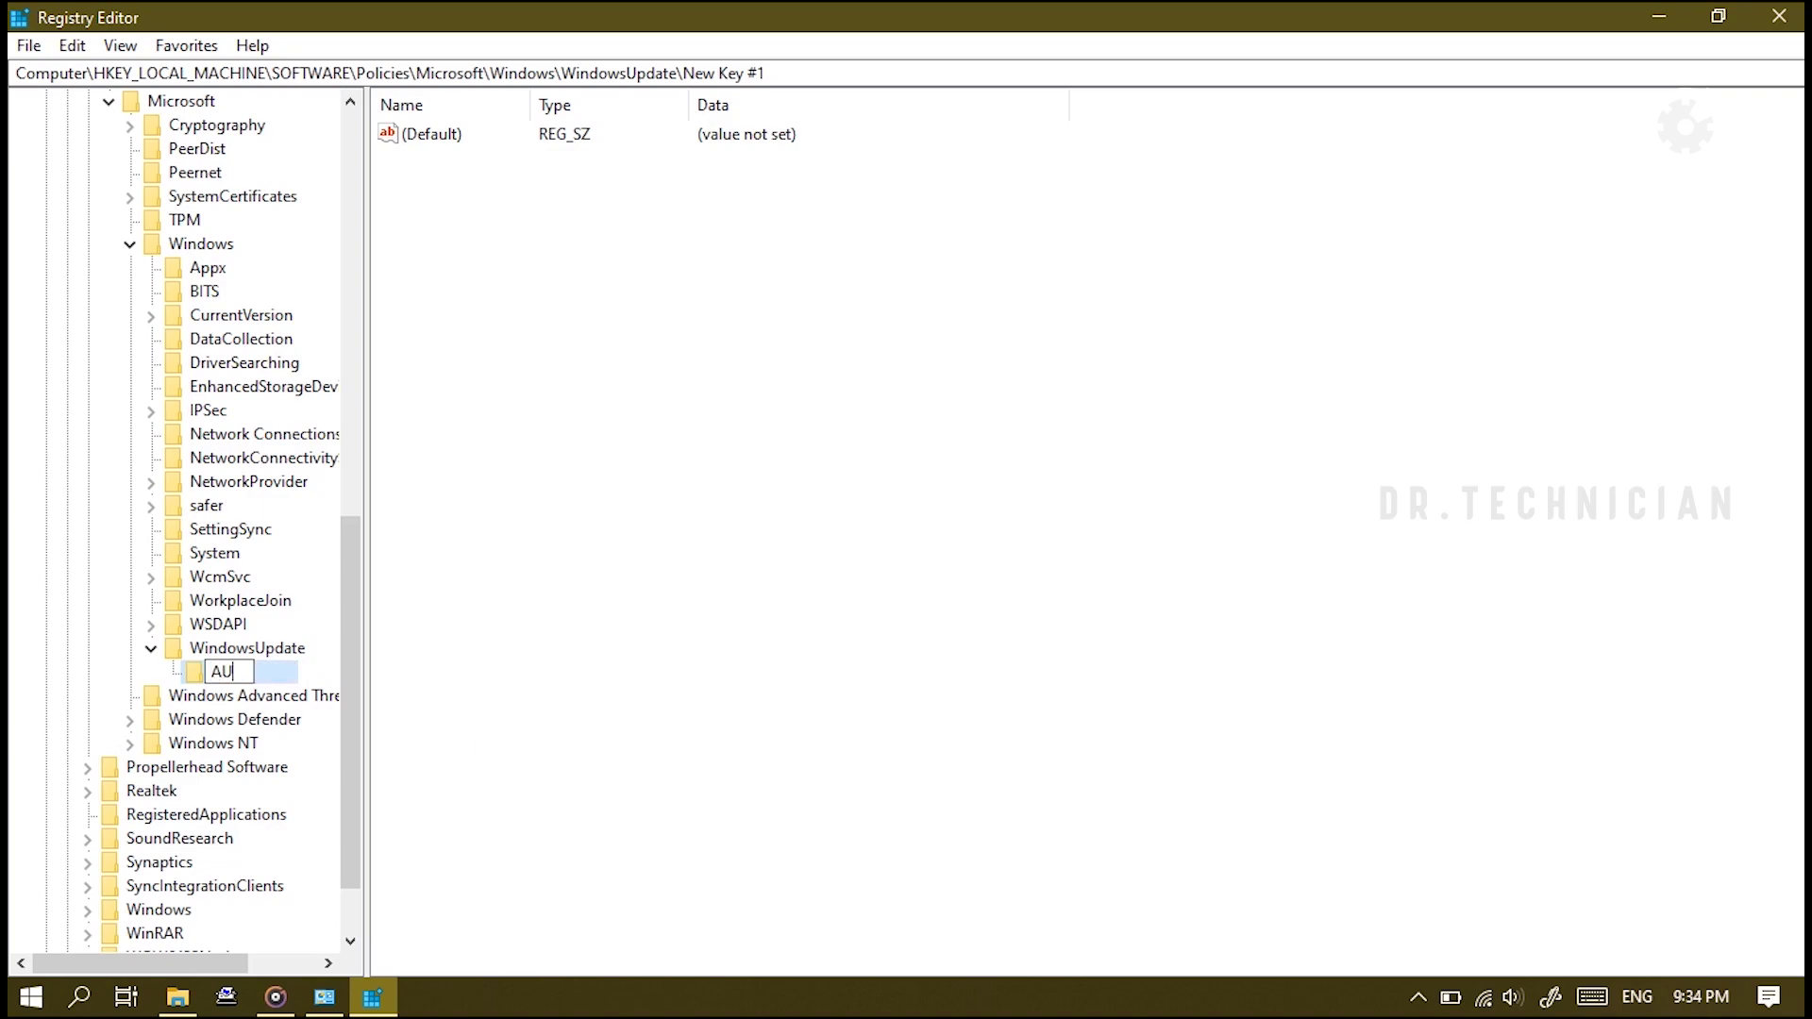
Commit the AU key and add a DWORD (32-bit) value named AUOptions in it
click(269, 695)
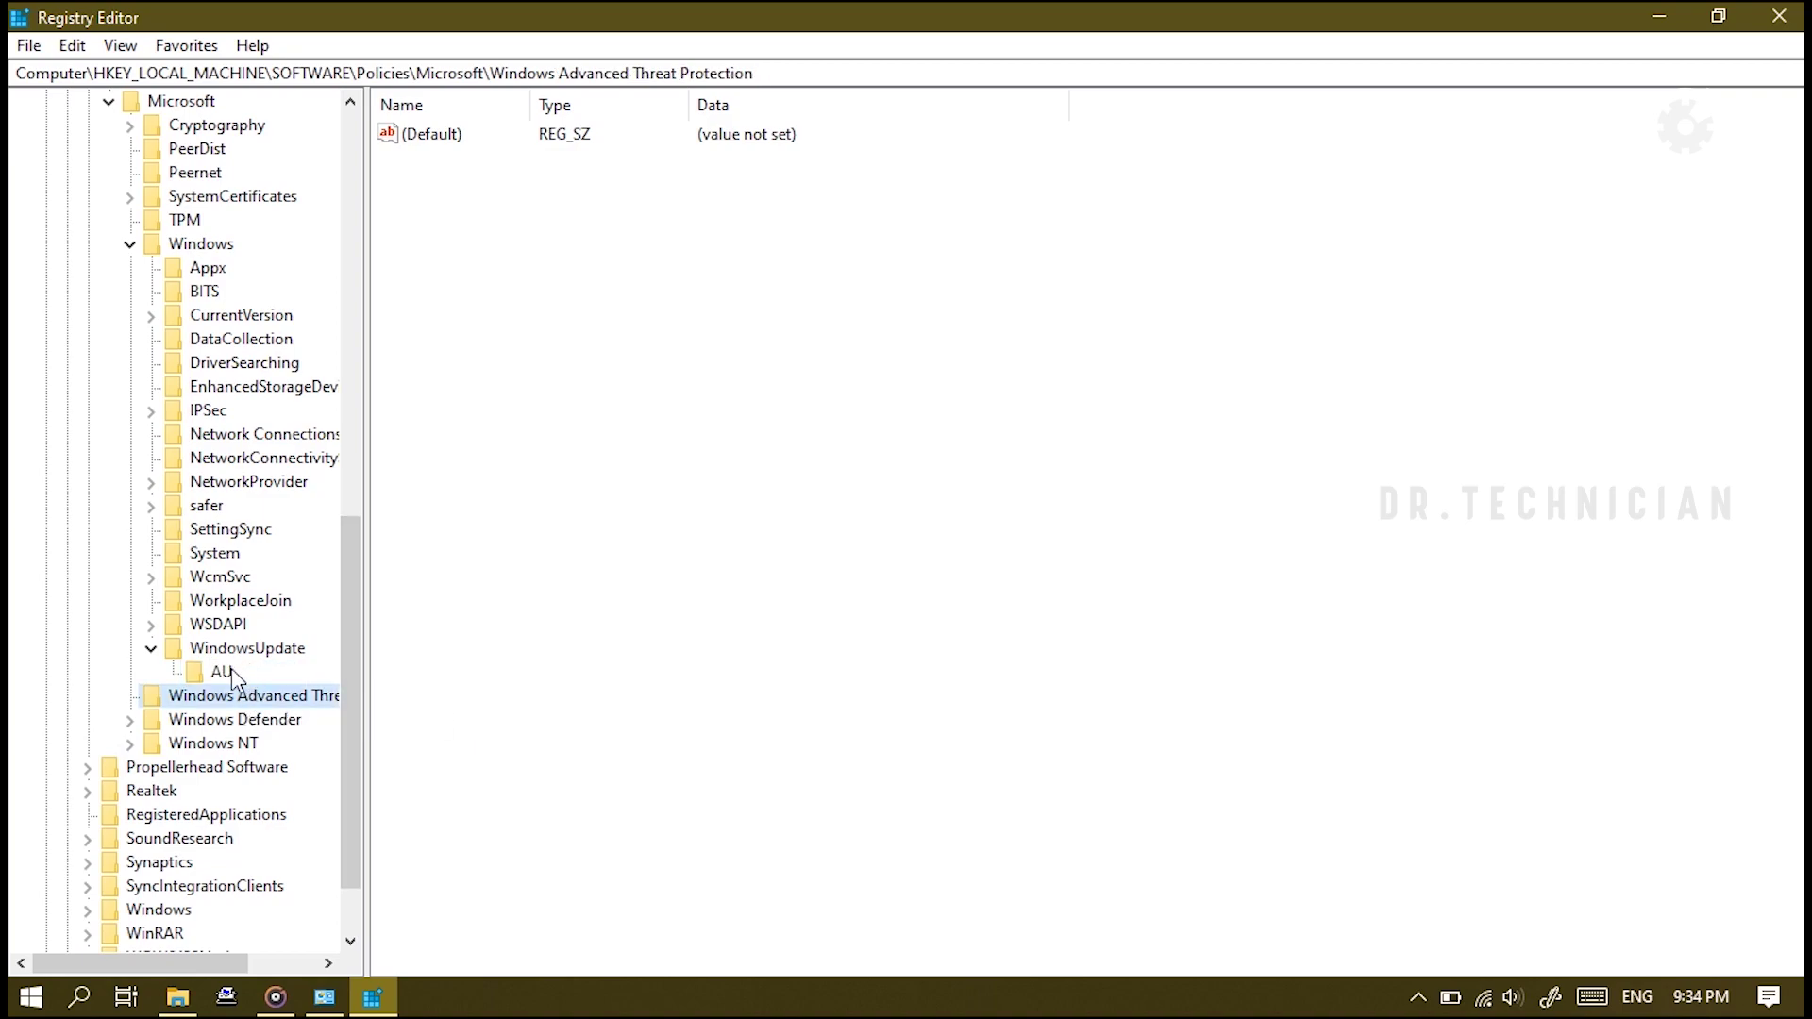
click(223, 671)
right_click(804, 307)
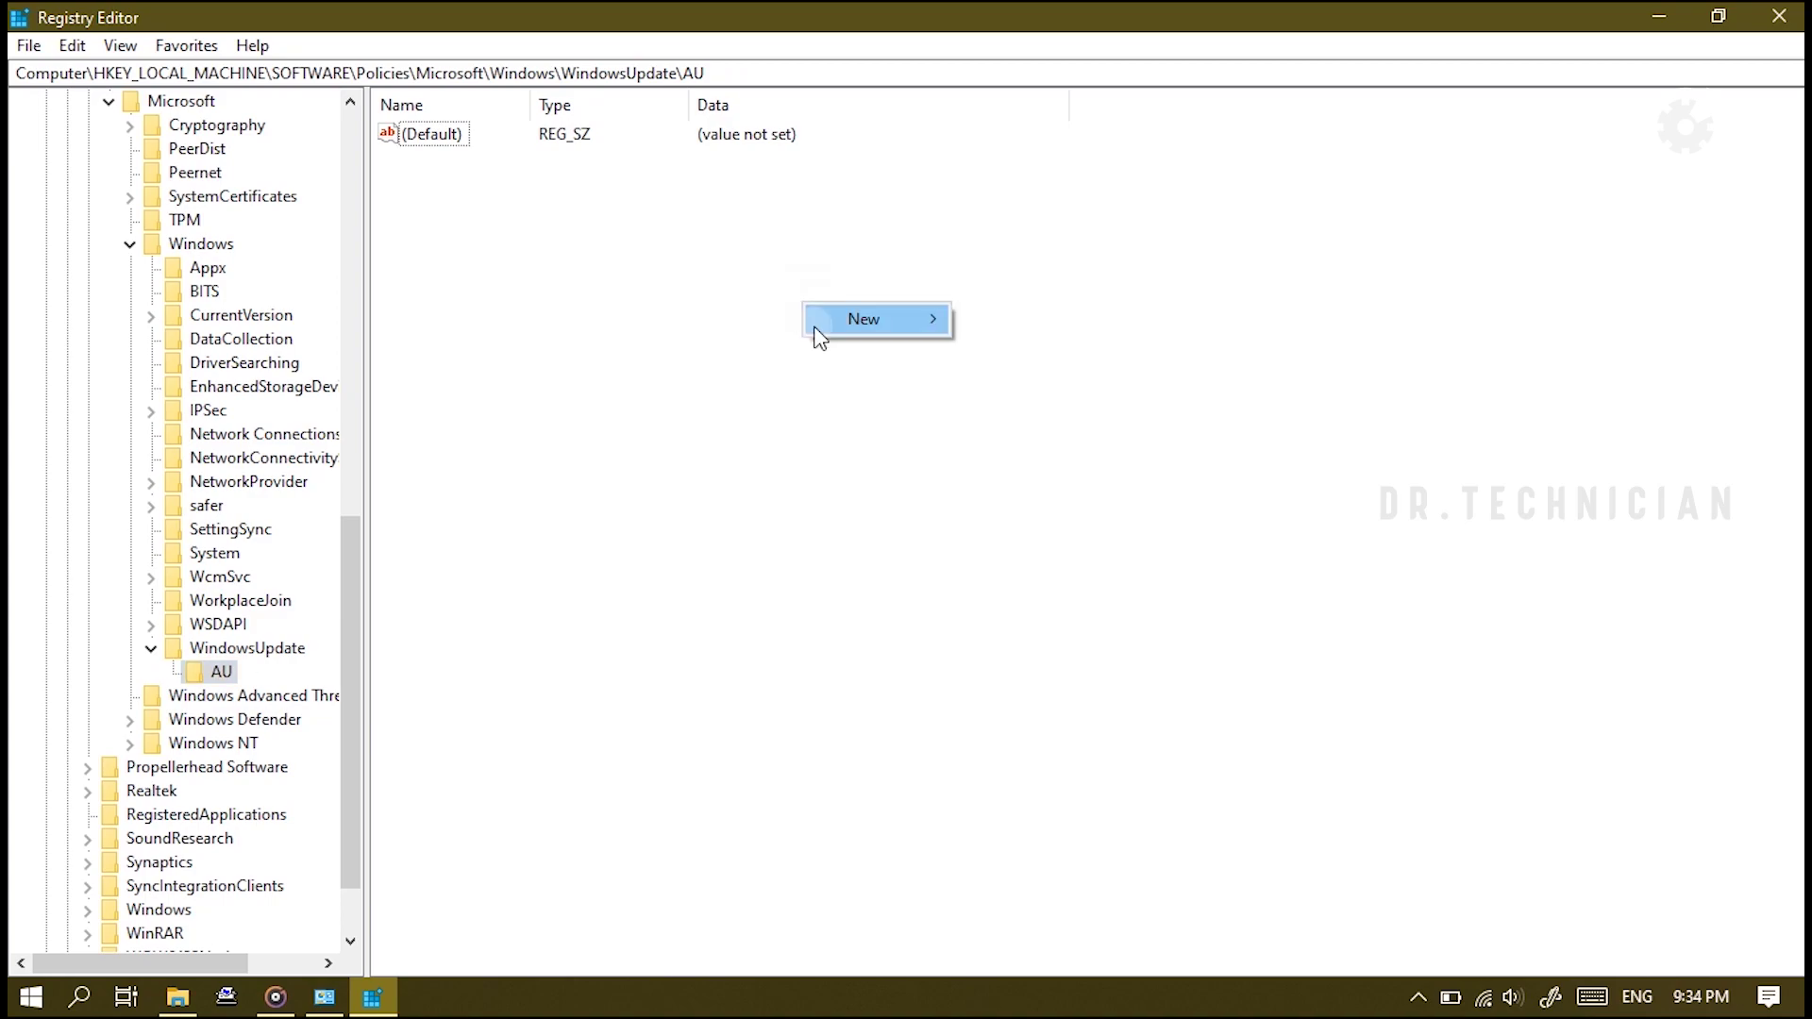
mouse_move(817, 330)
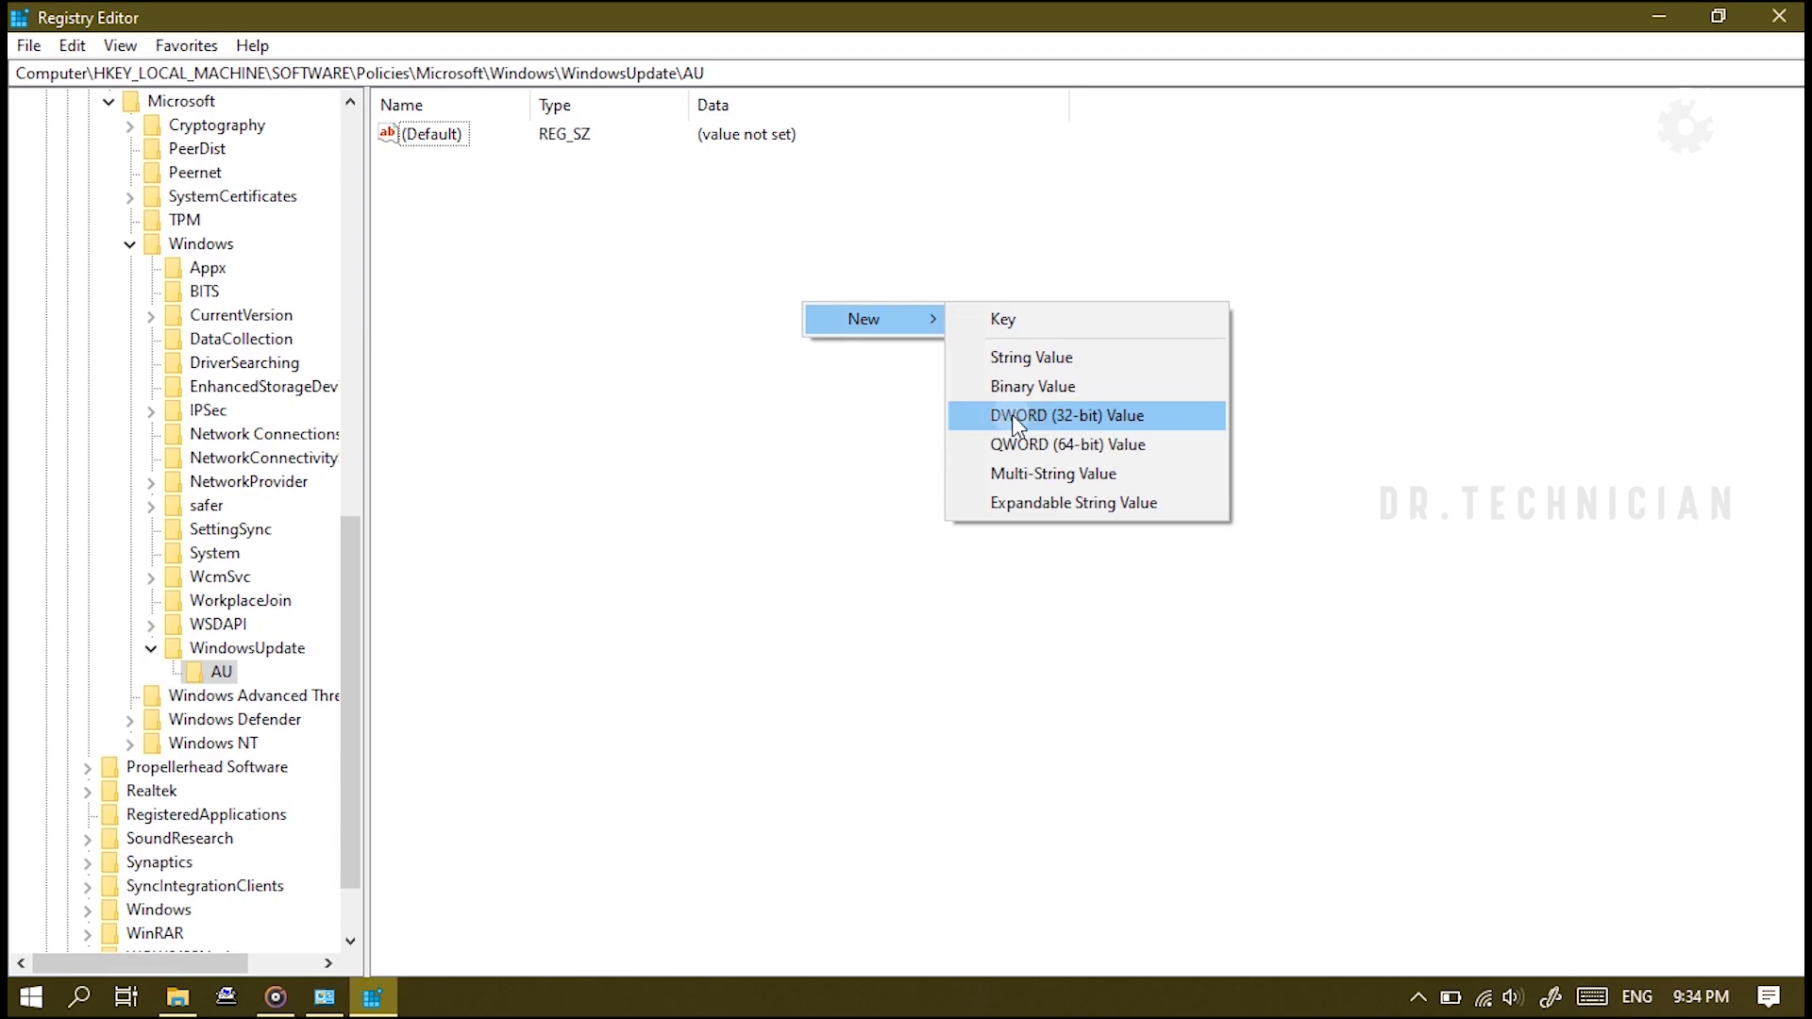
click(1116, 413)
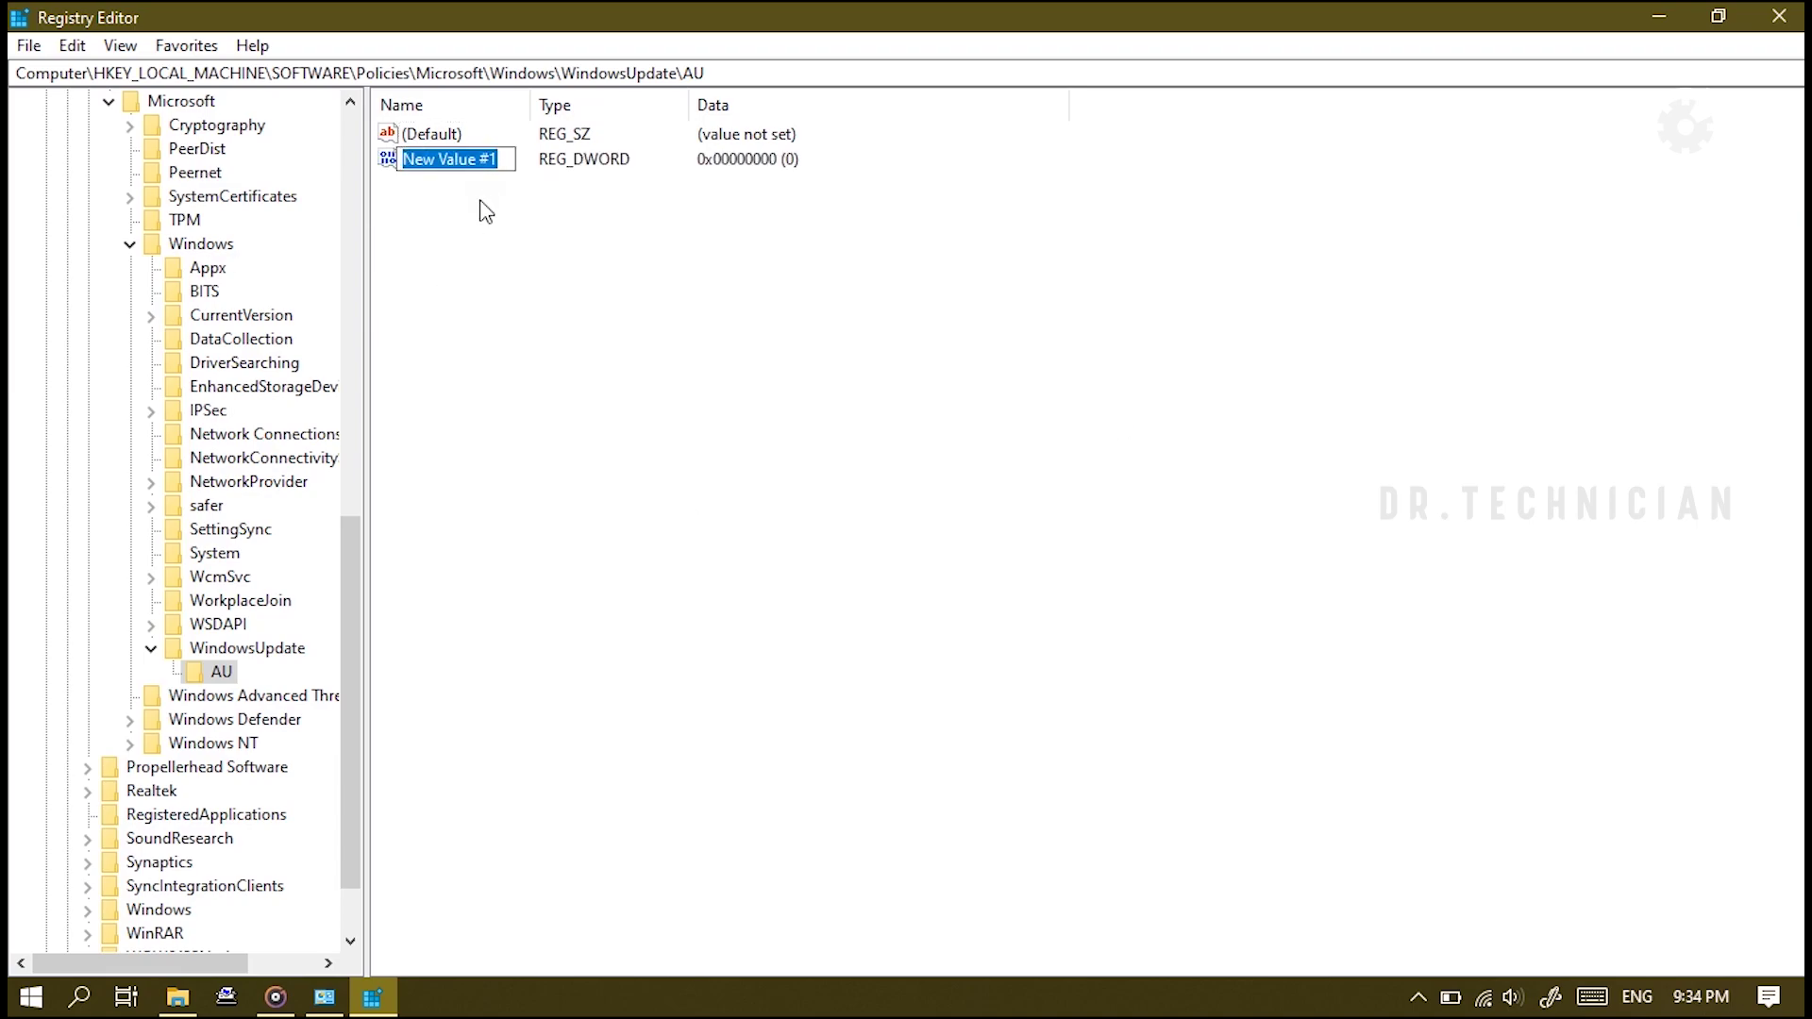
text(AUOptions)
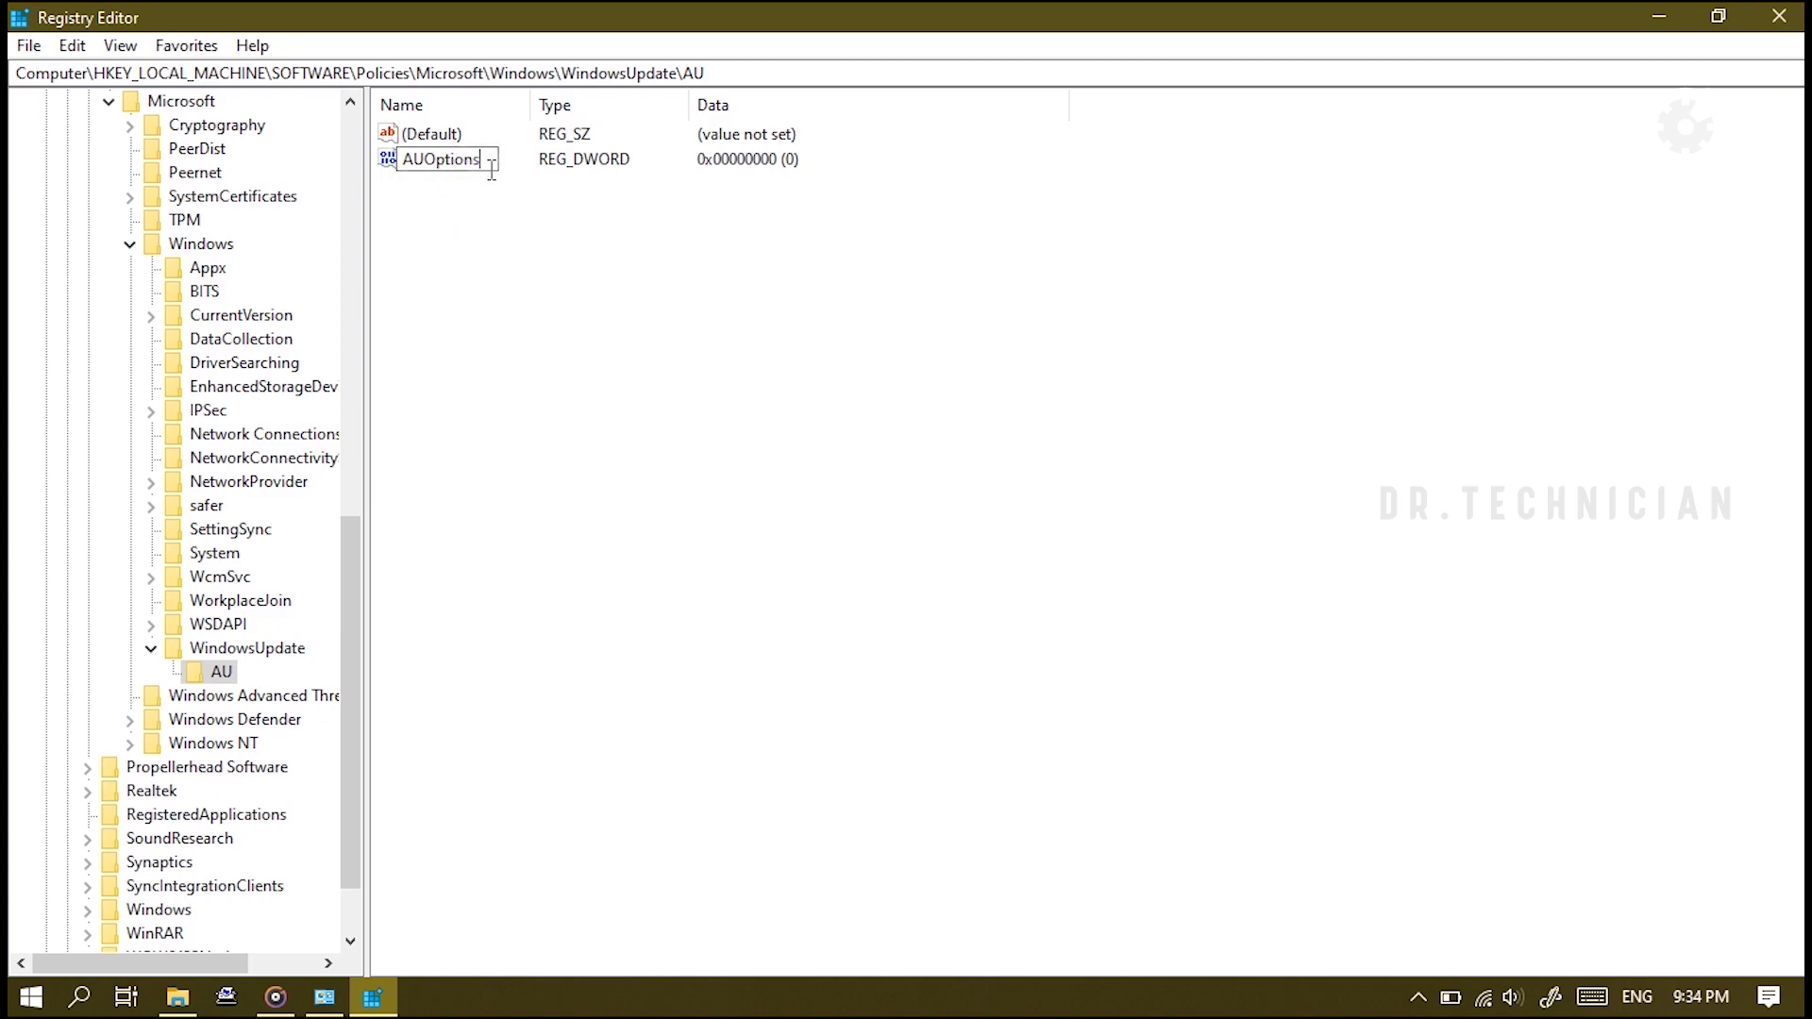
key(Return)
Set the AUOptions value data to 2
double_click(447, 163)
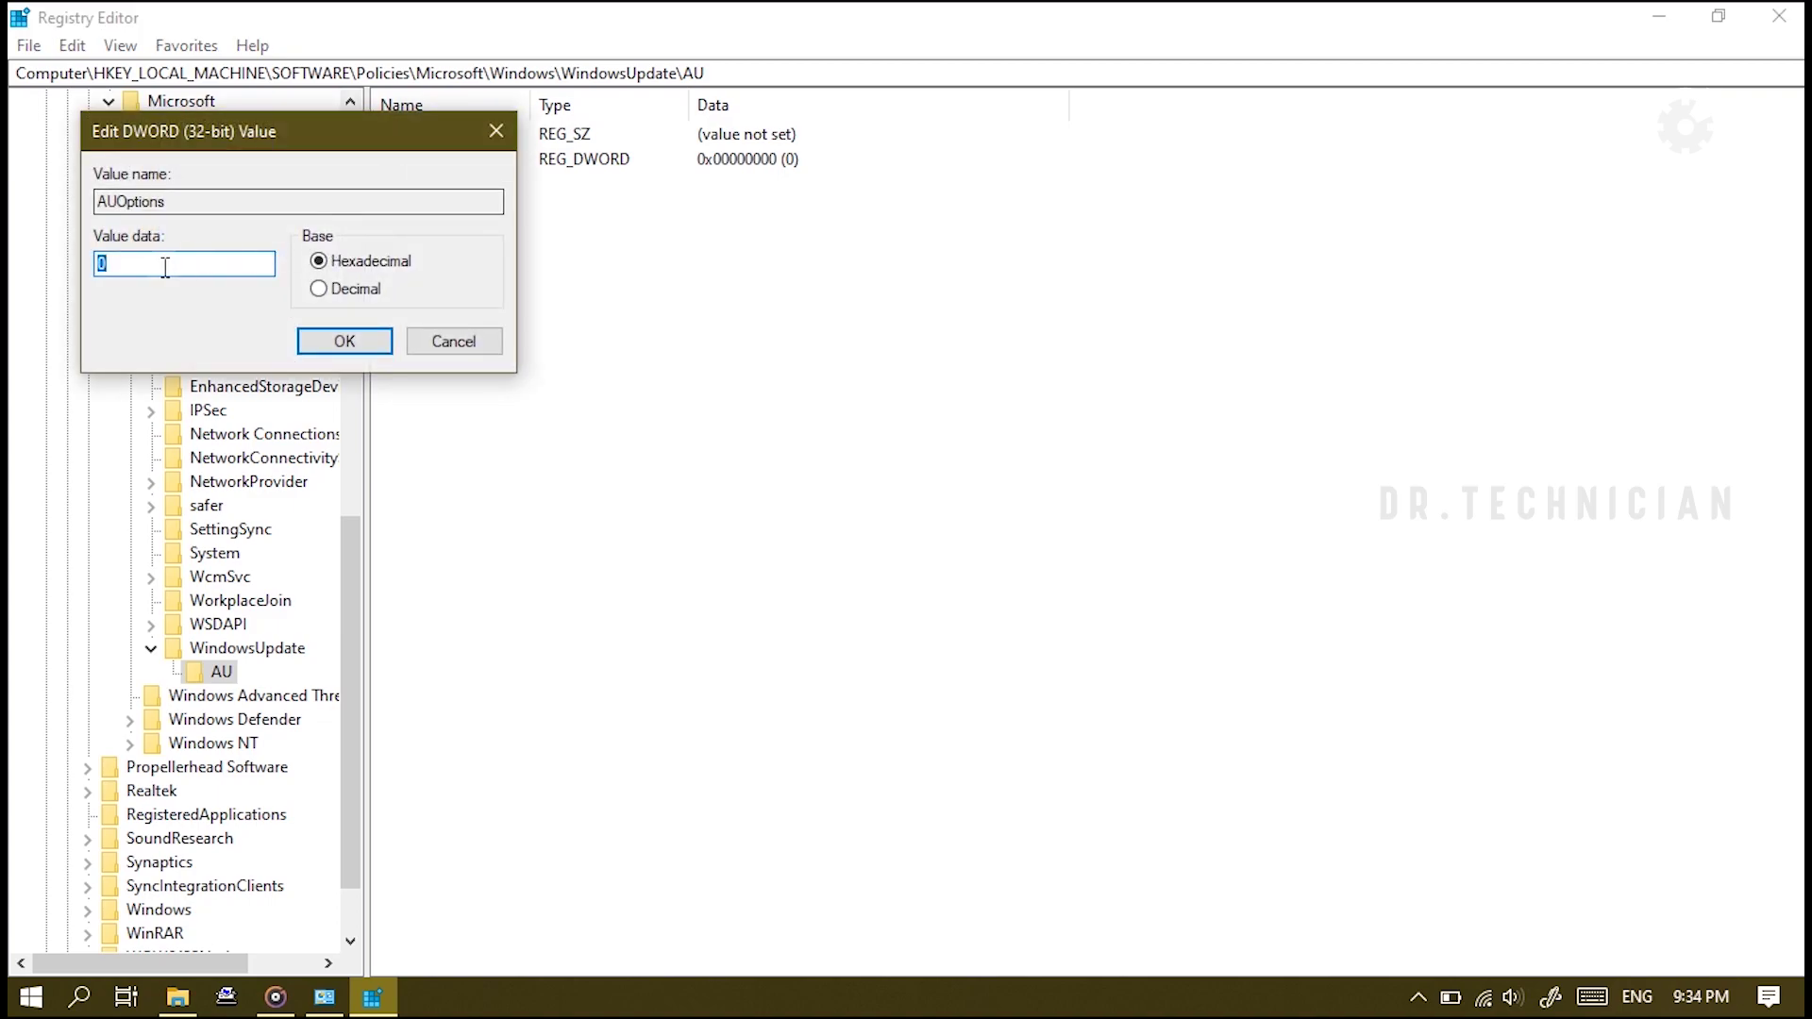
click(344, 340)
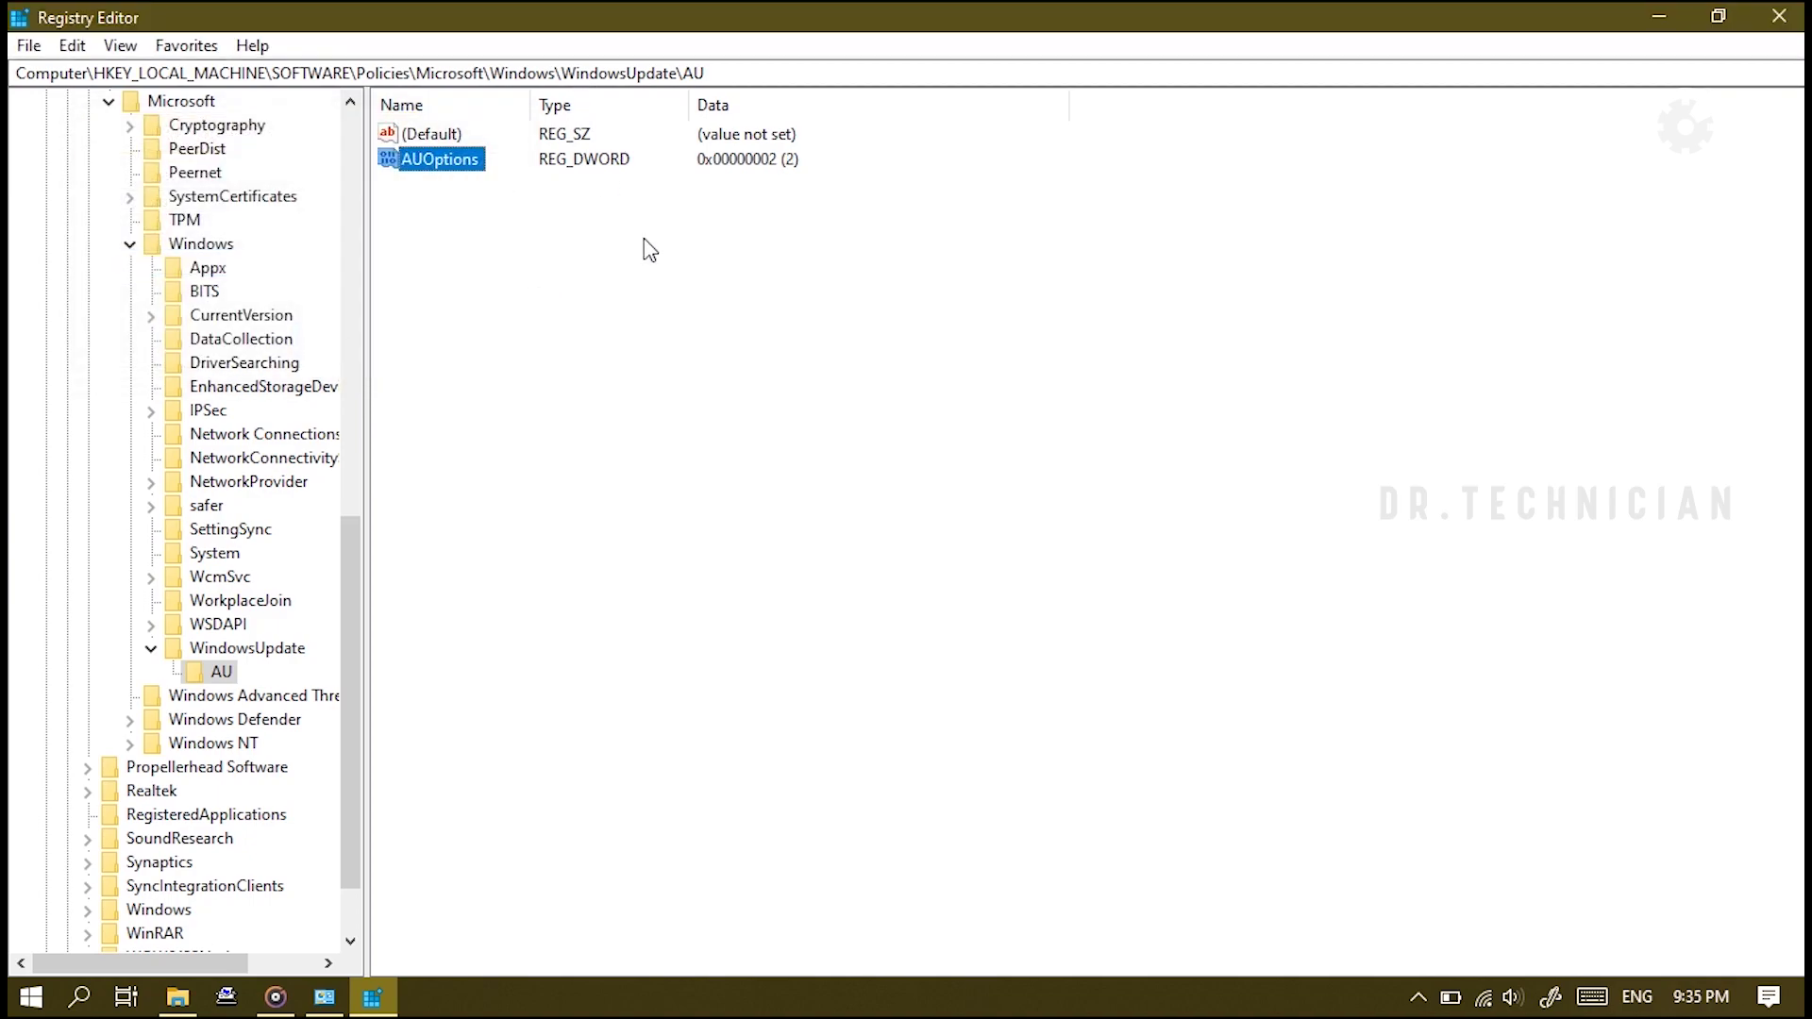
click(462, 281)
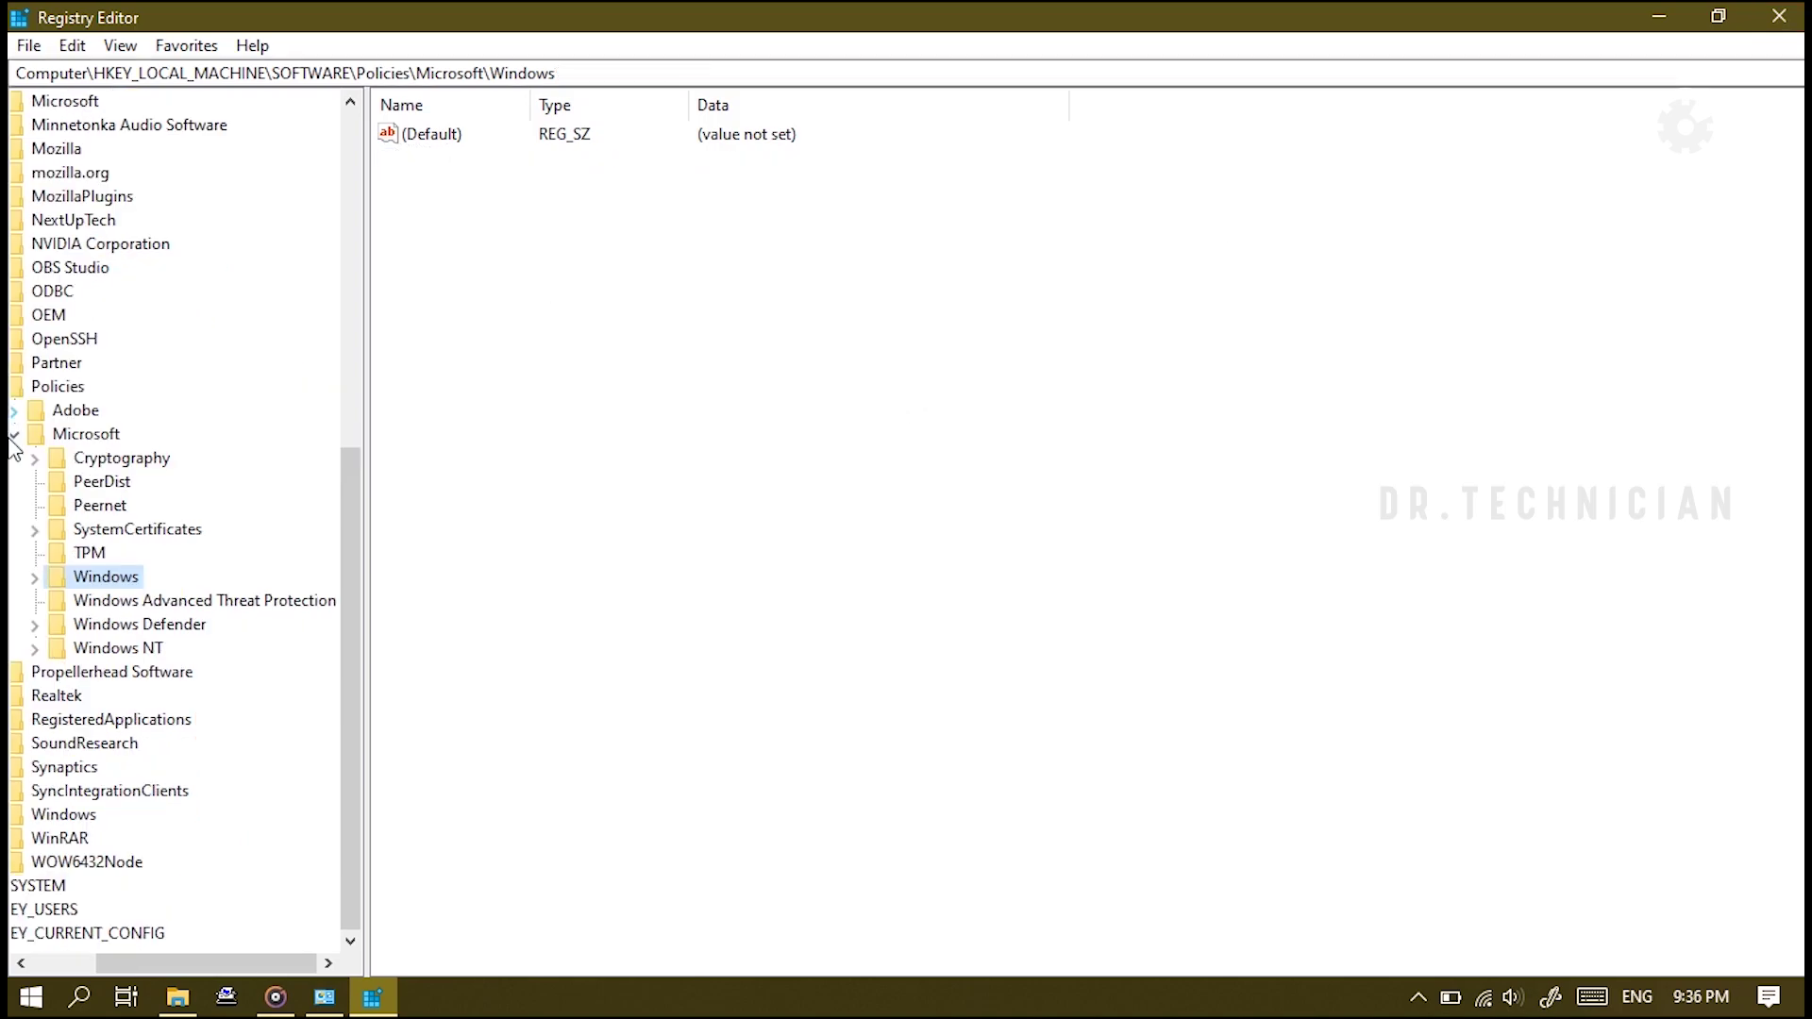
Collapse the Microsoft, Policies, SOFTWARE and HKEY_LOCAL_MACHINE keys
click(14, 436)
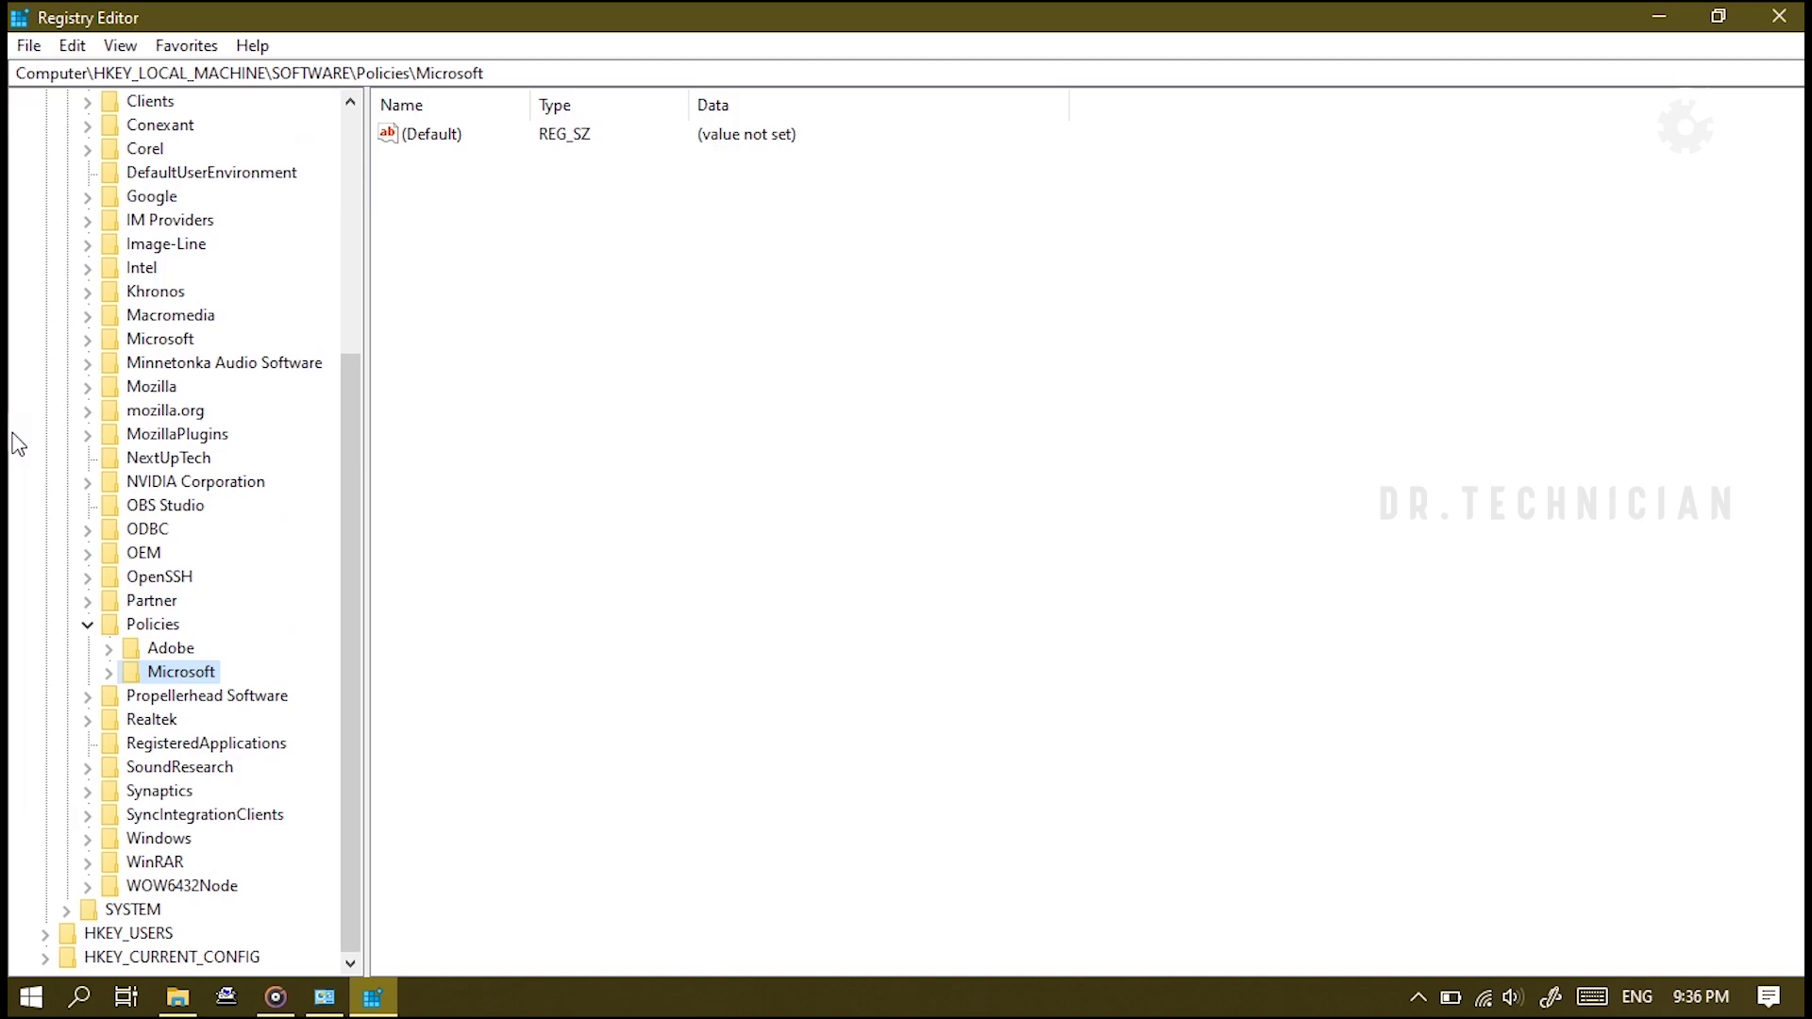
click(87, 625)
scroll(93, 580, up, 5)
click(66, 292)
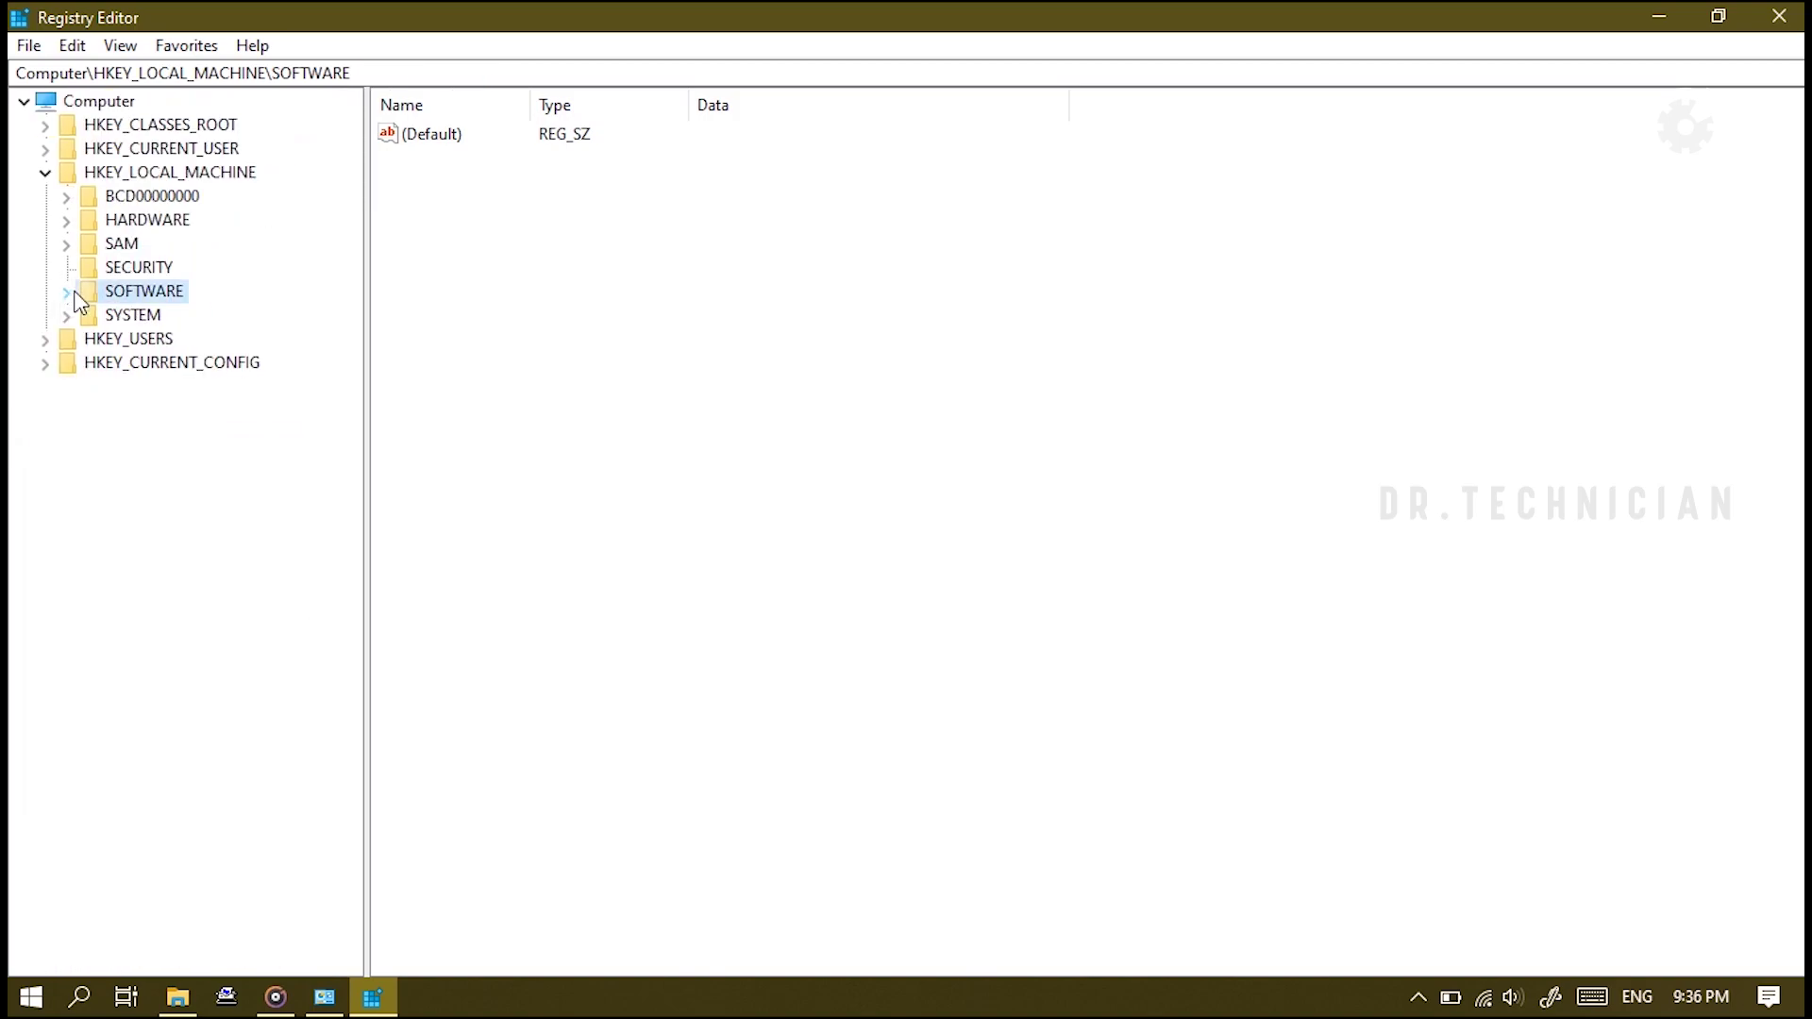
click(45, 173)
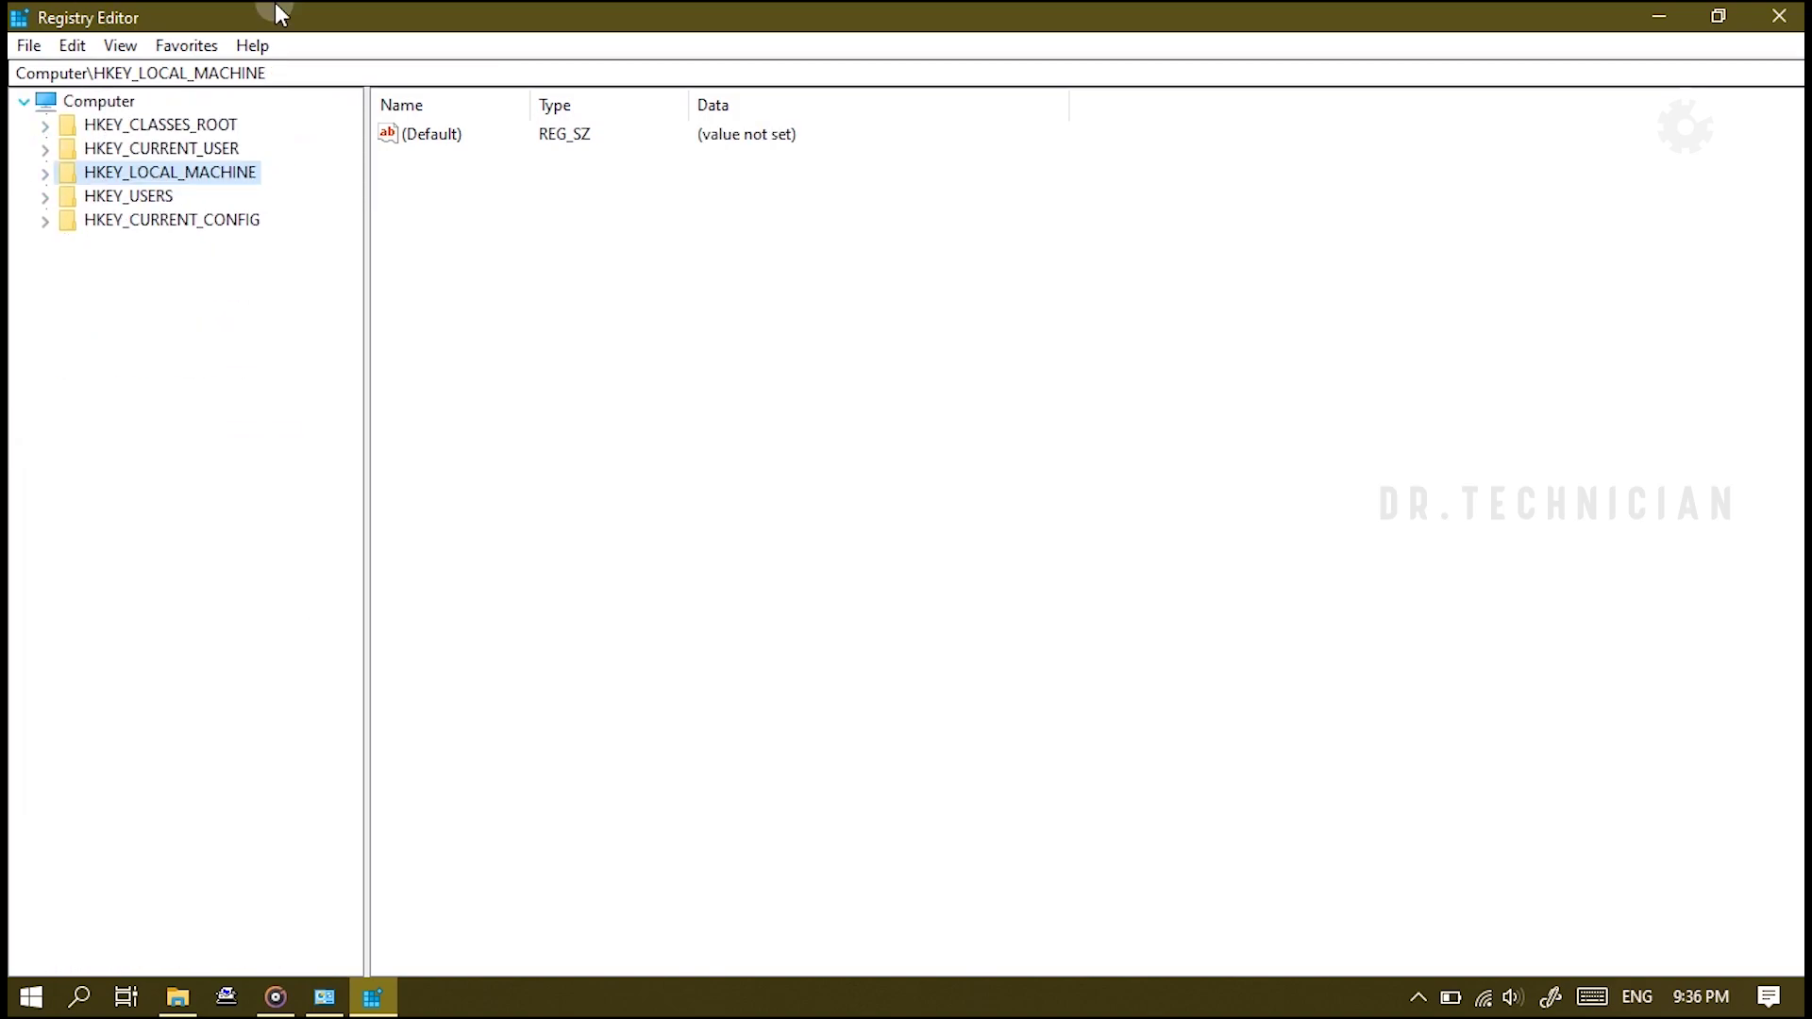
Close Registry Editor and refresh the desktop
click(1779, 16)
right_click(929, 368)
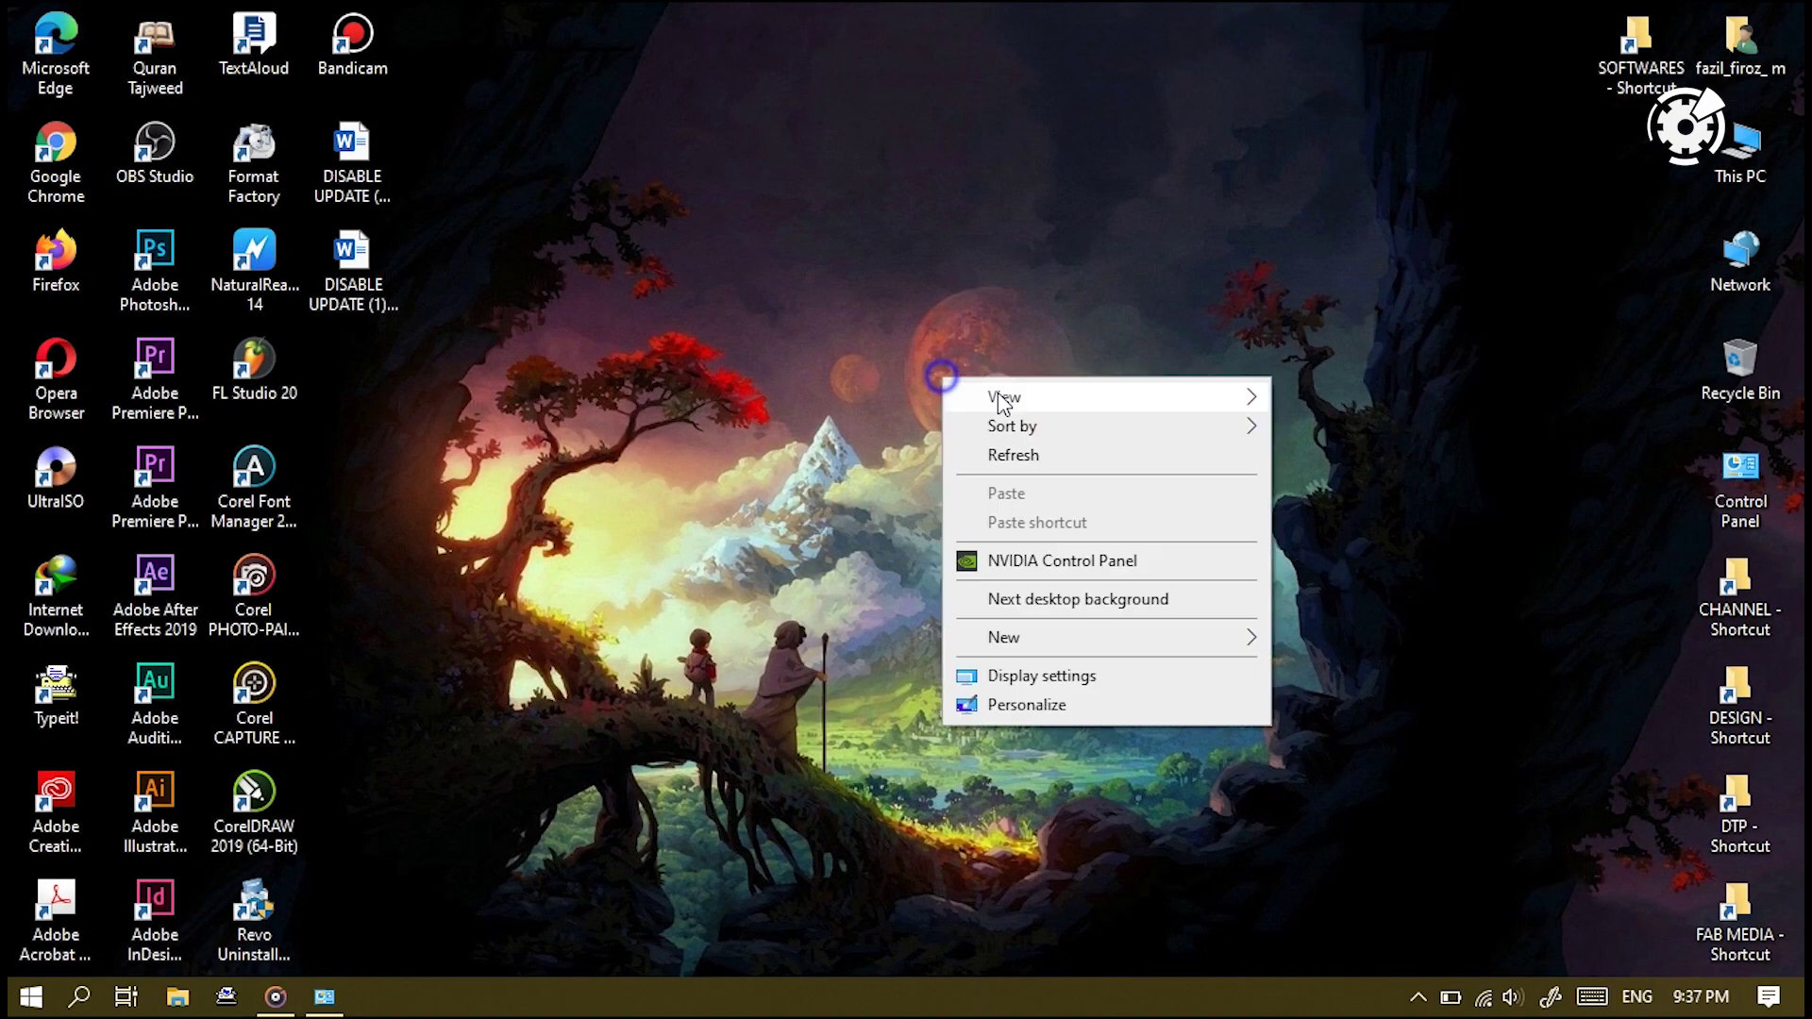
click(1017, 455)
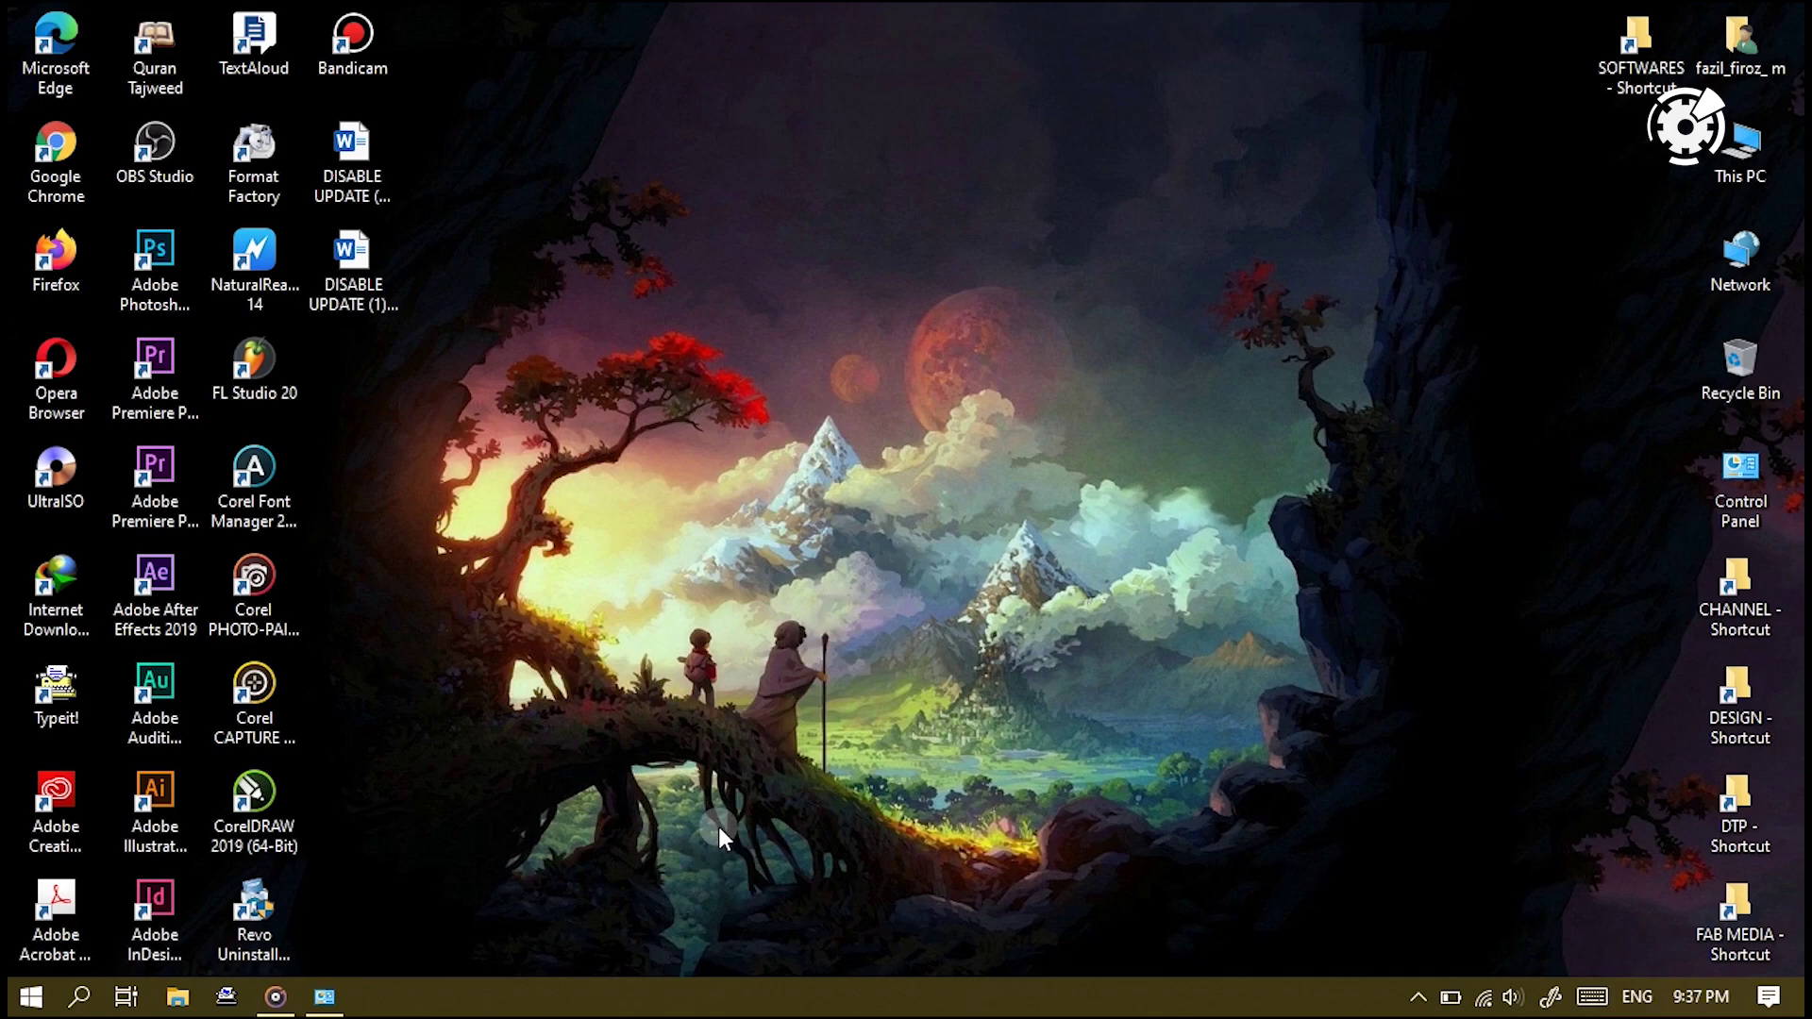
Open the connected Wi-Fi network's properties under Settings > Network & Internet > Wi-Fi
click(31, 996)
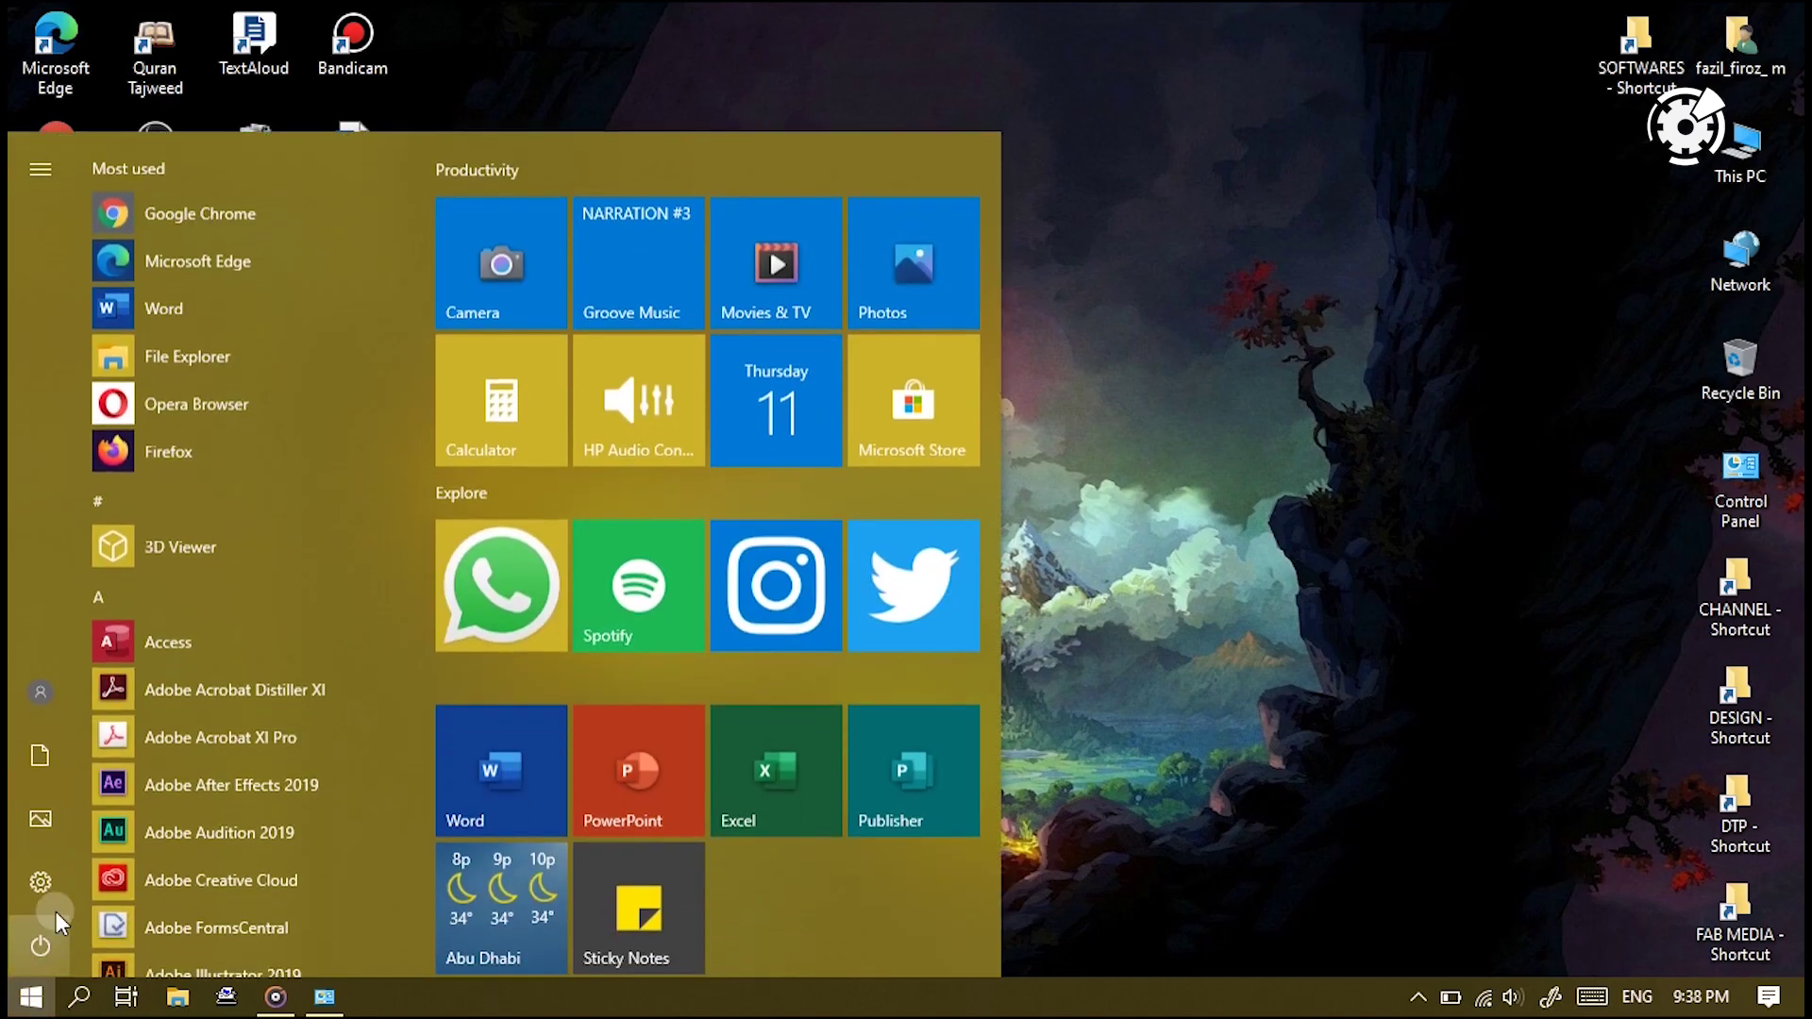
click(41, 882)
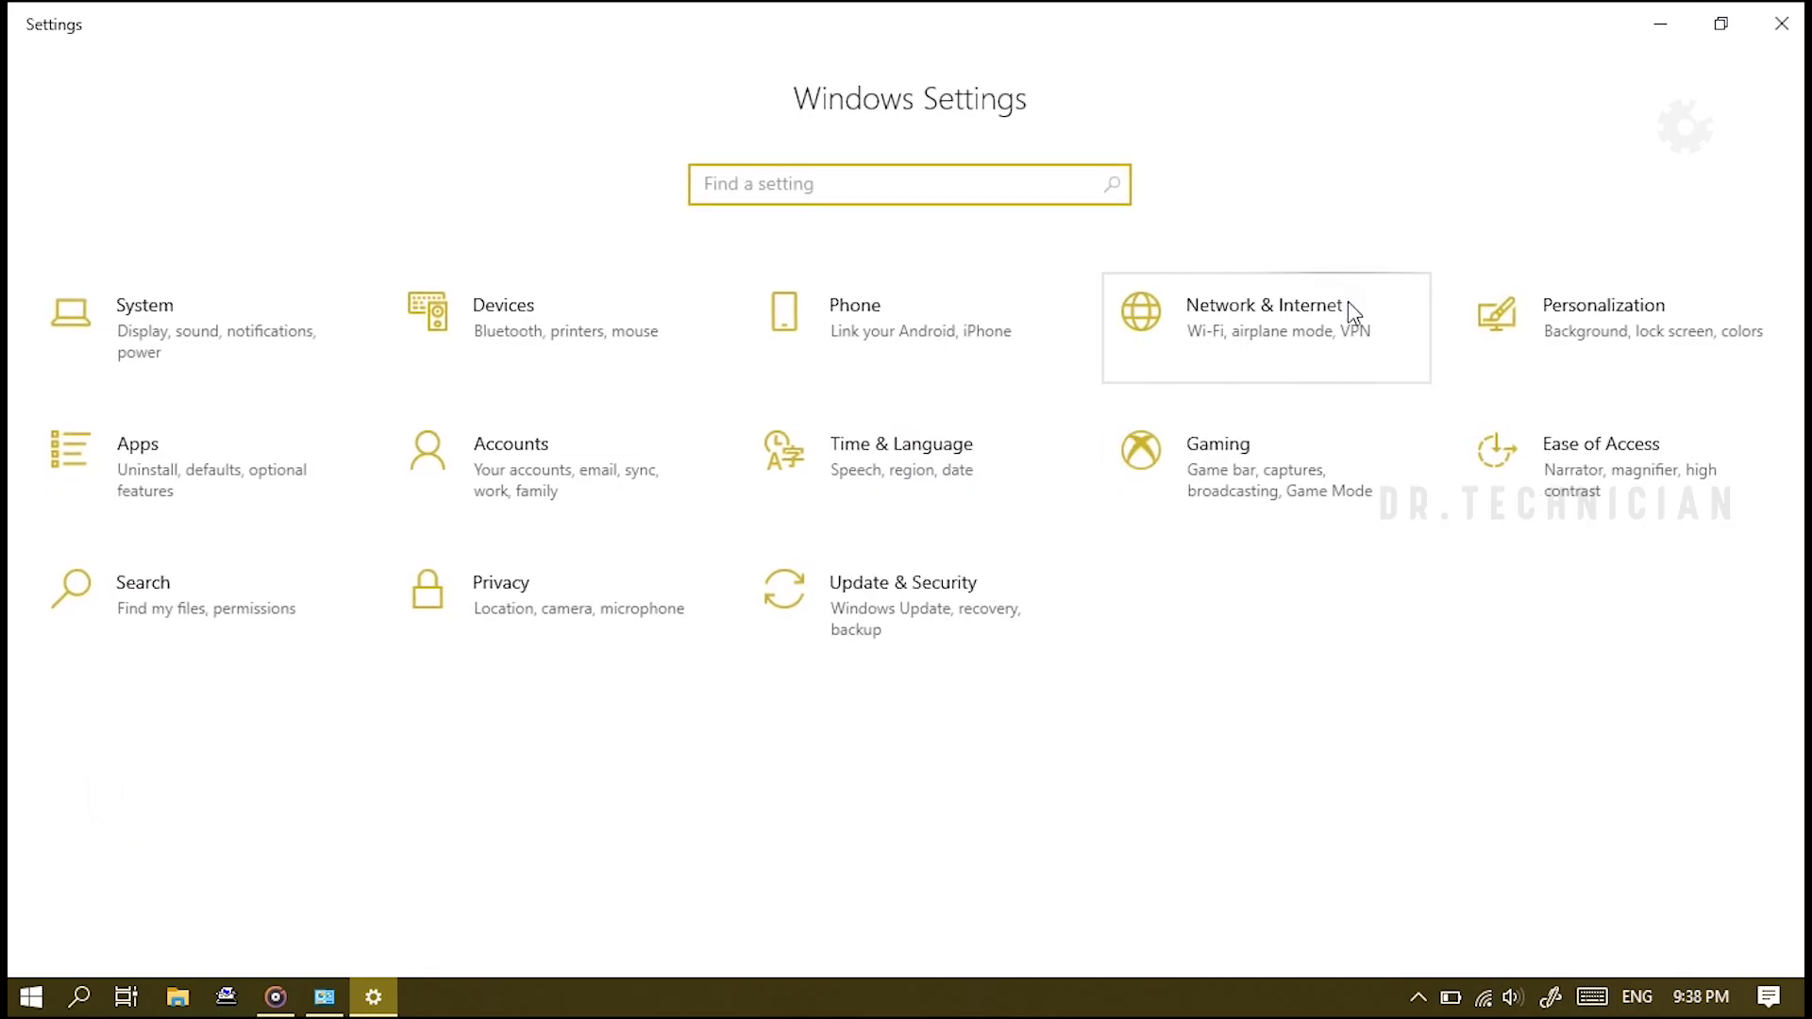
click(1244, 311)
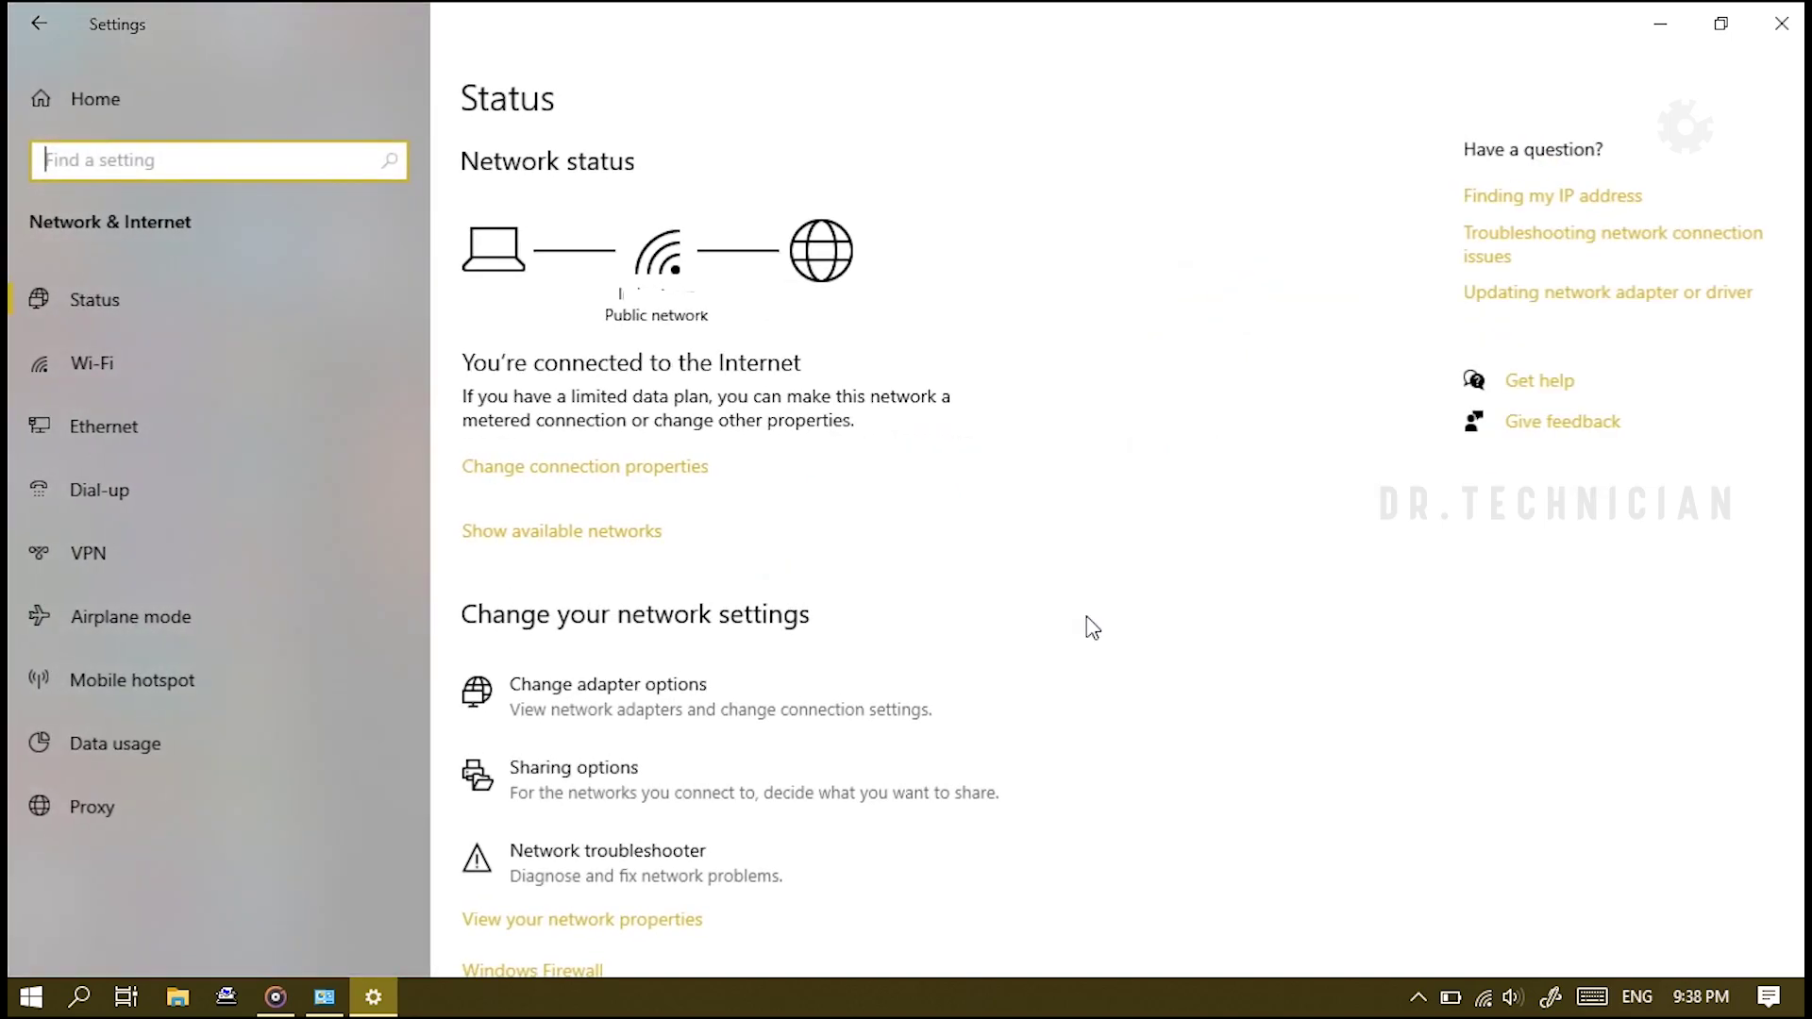
click(113, 341)
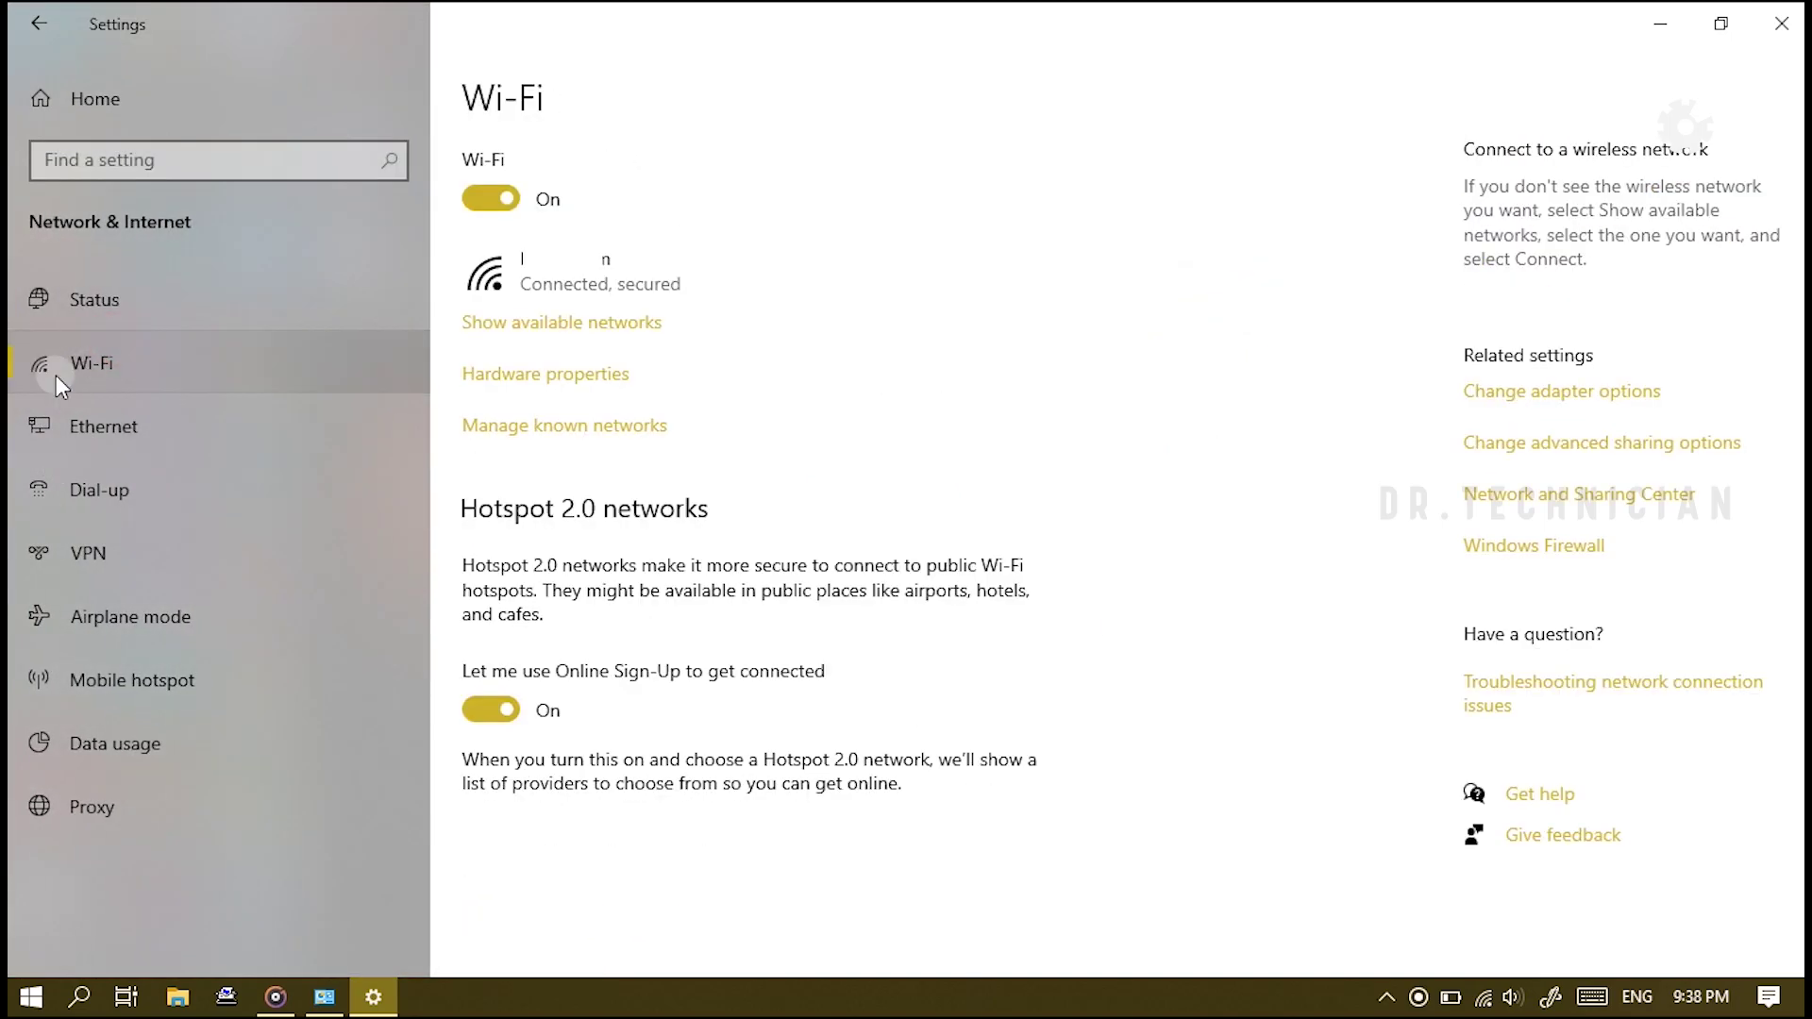
click(572, 283)
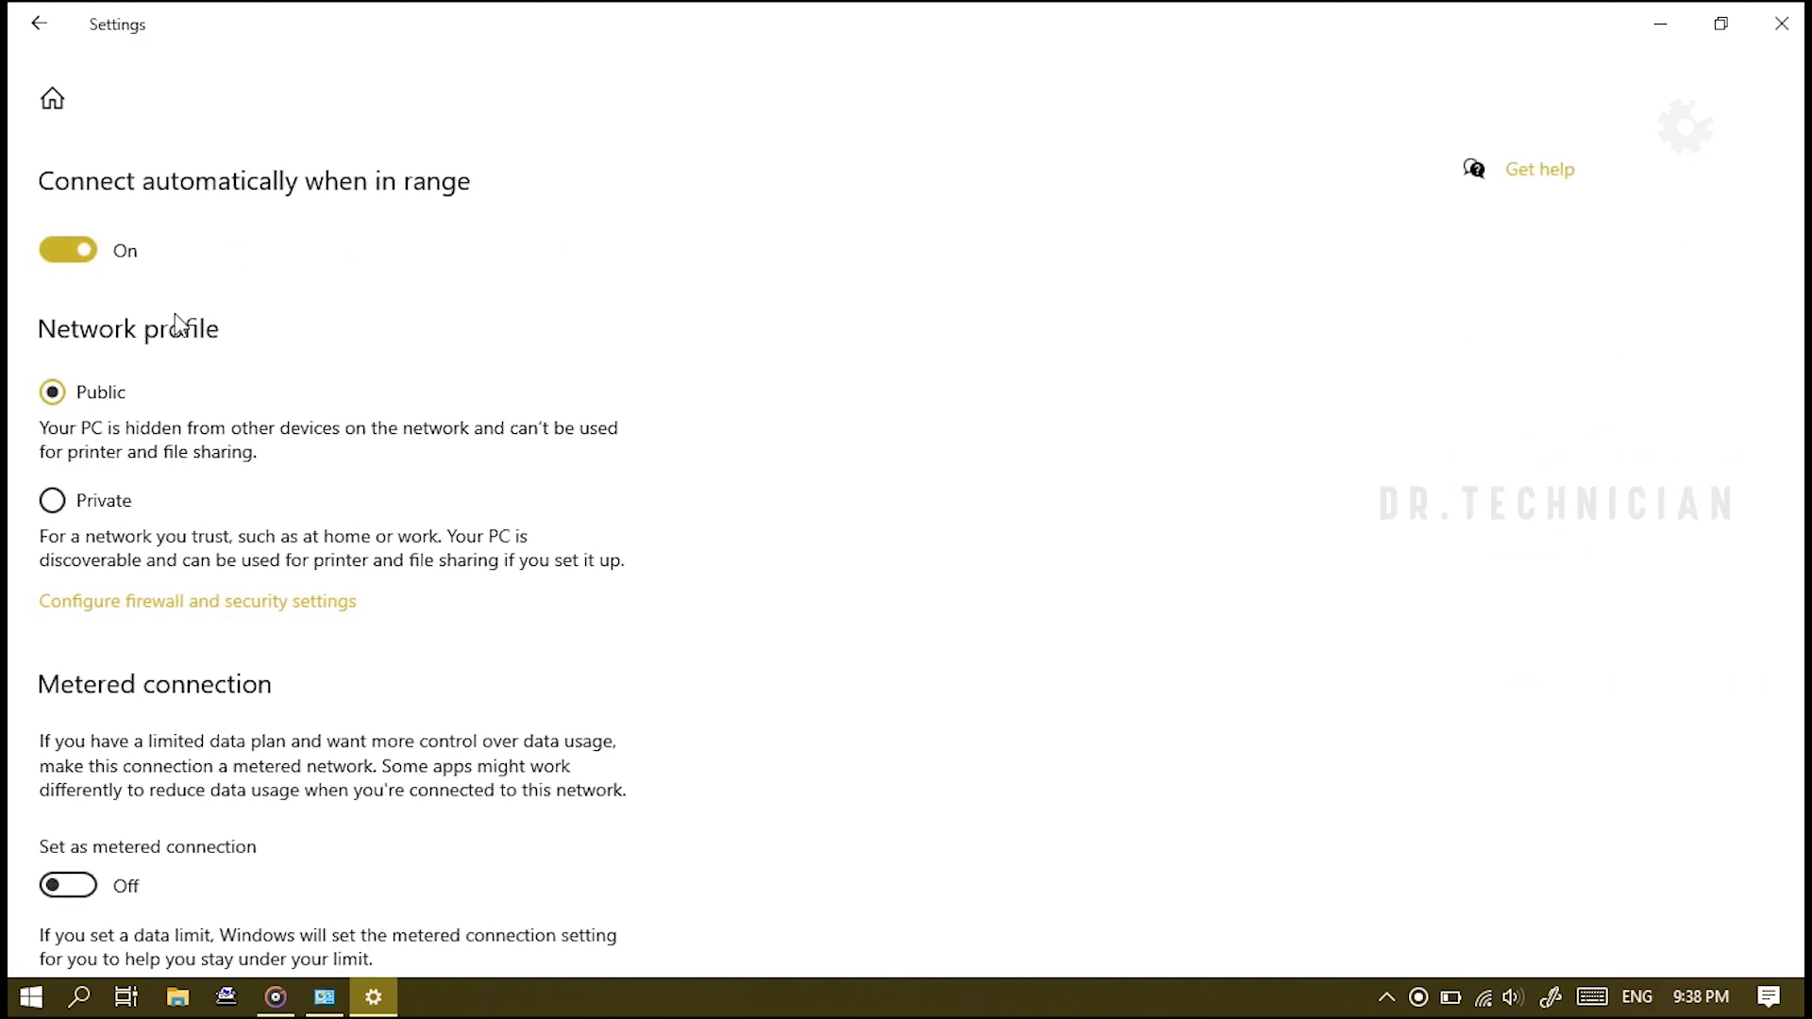
Turn 'Set as metered connection' On for the Wi-Fi network and close Settings
scroll(115, 759, down, 2)
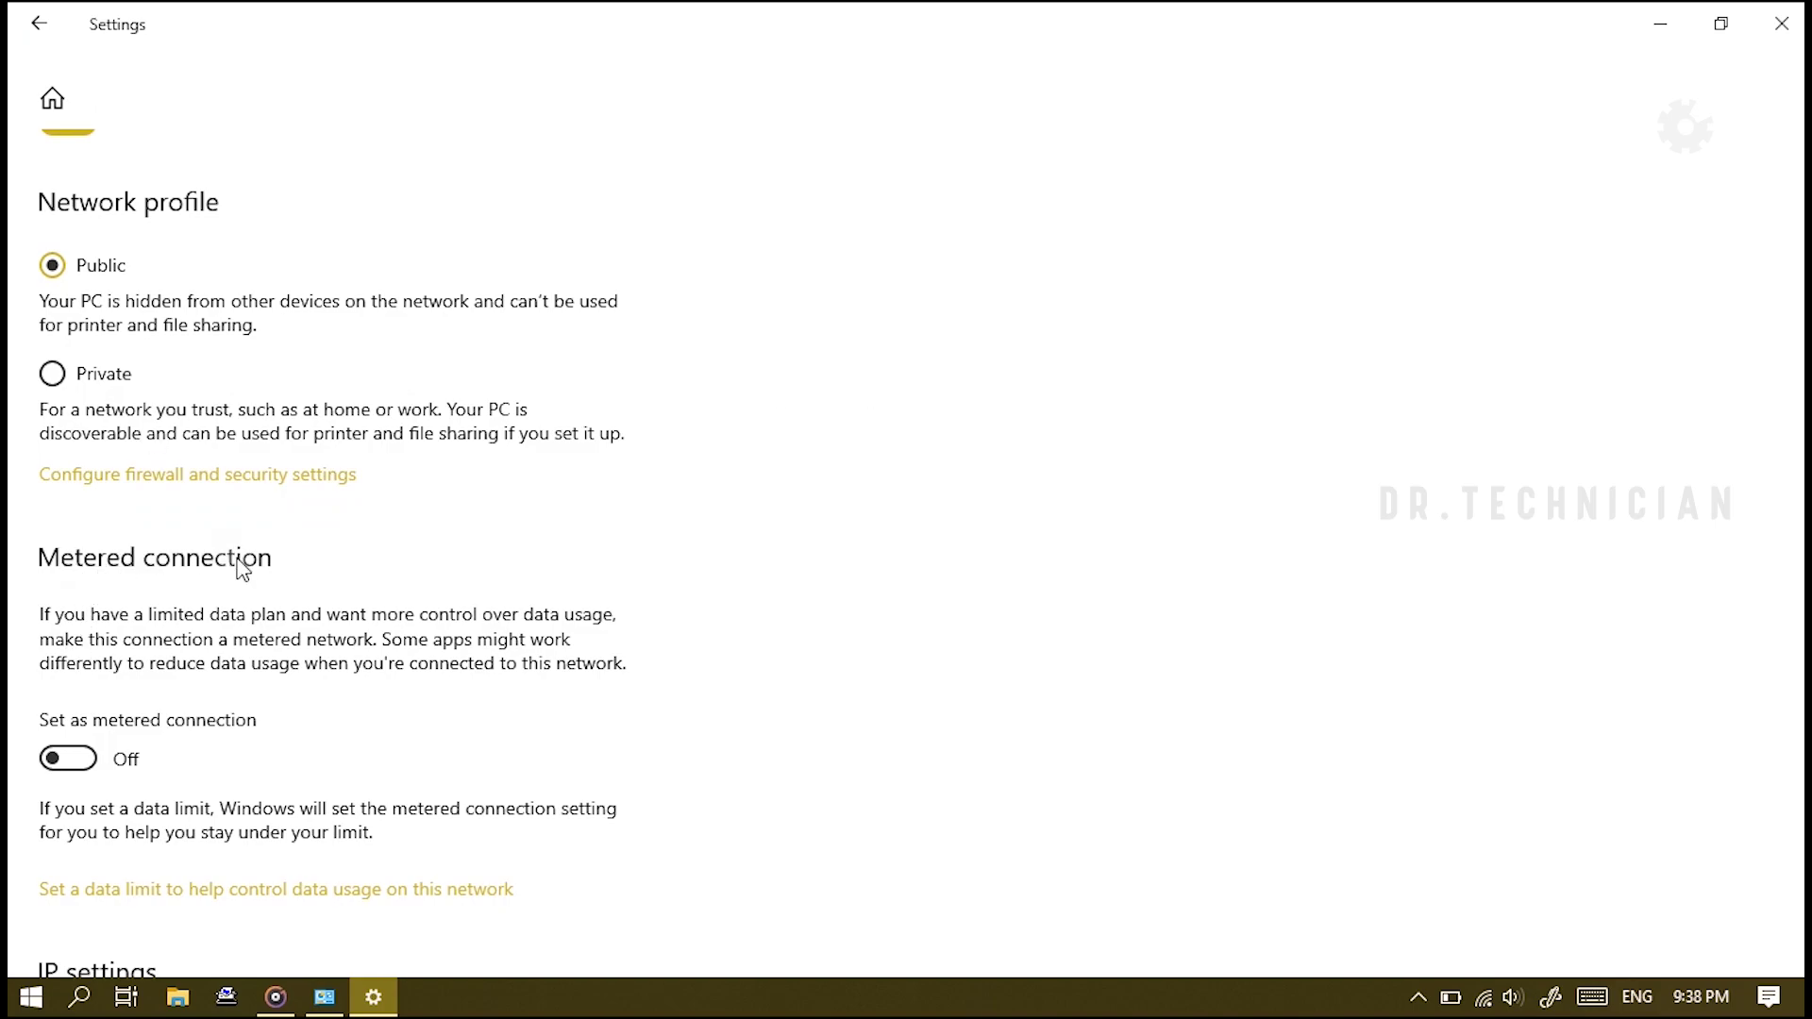
scroll(520, 589, down, 3)
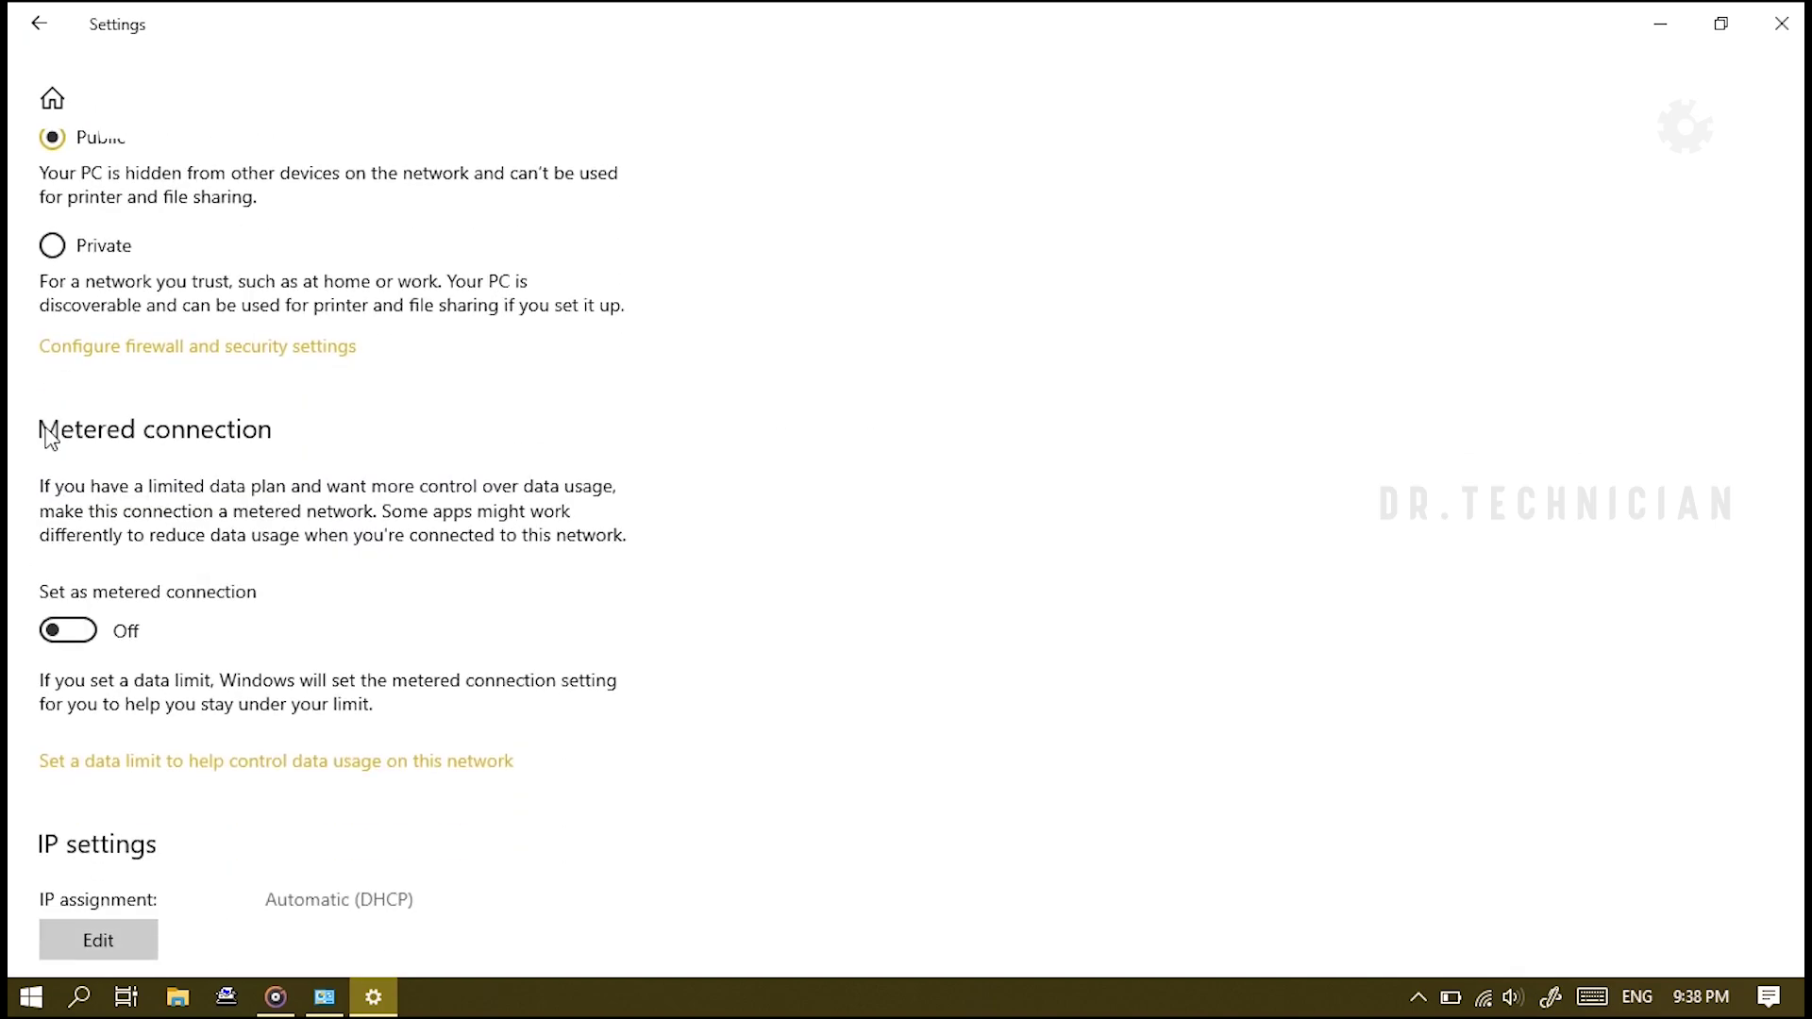
click(83, 630)
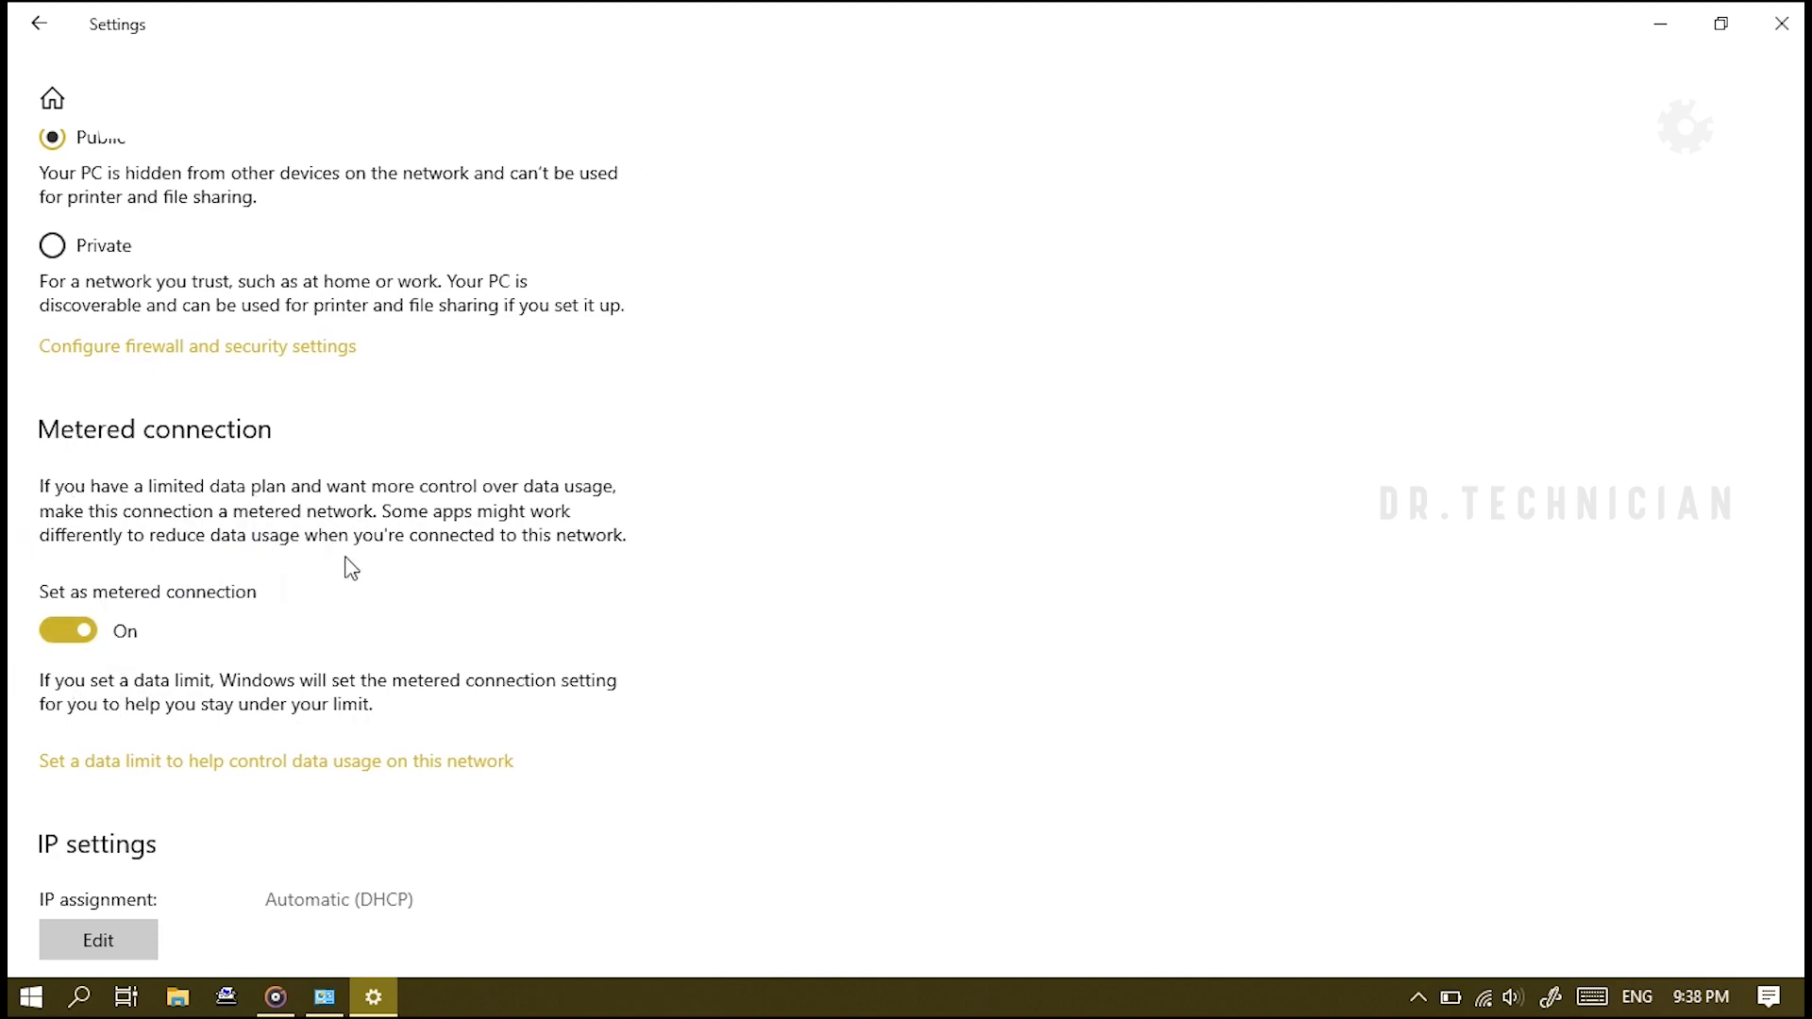
click(356, 604)
click(1781, 24)
right_click(1021, 286)
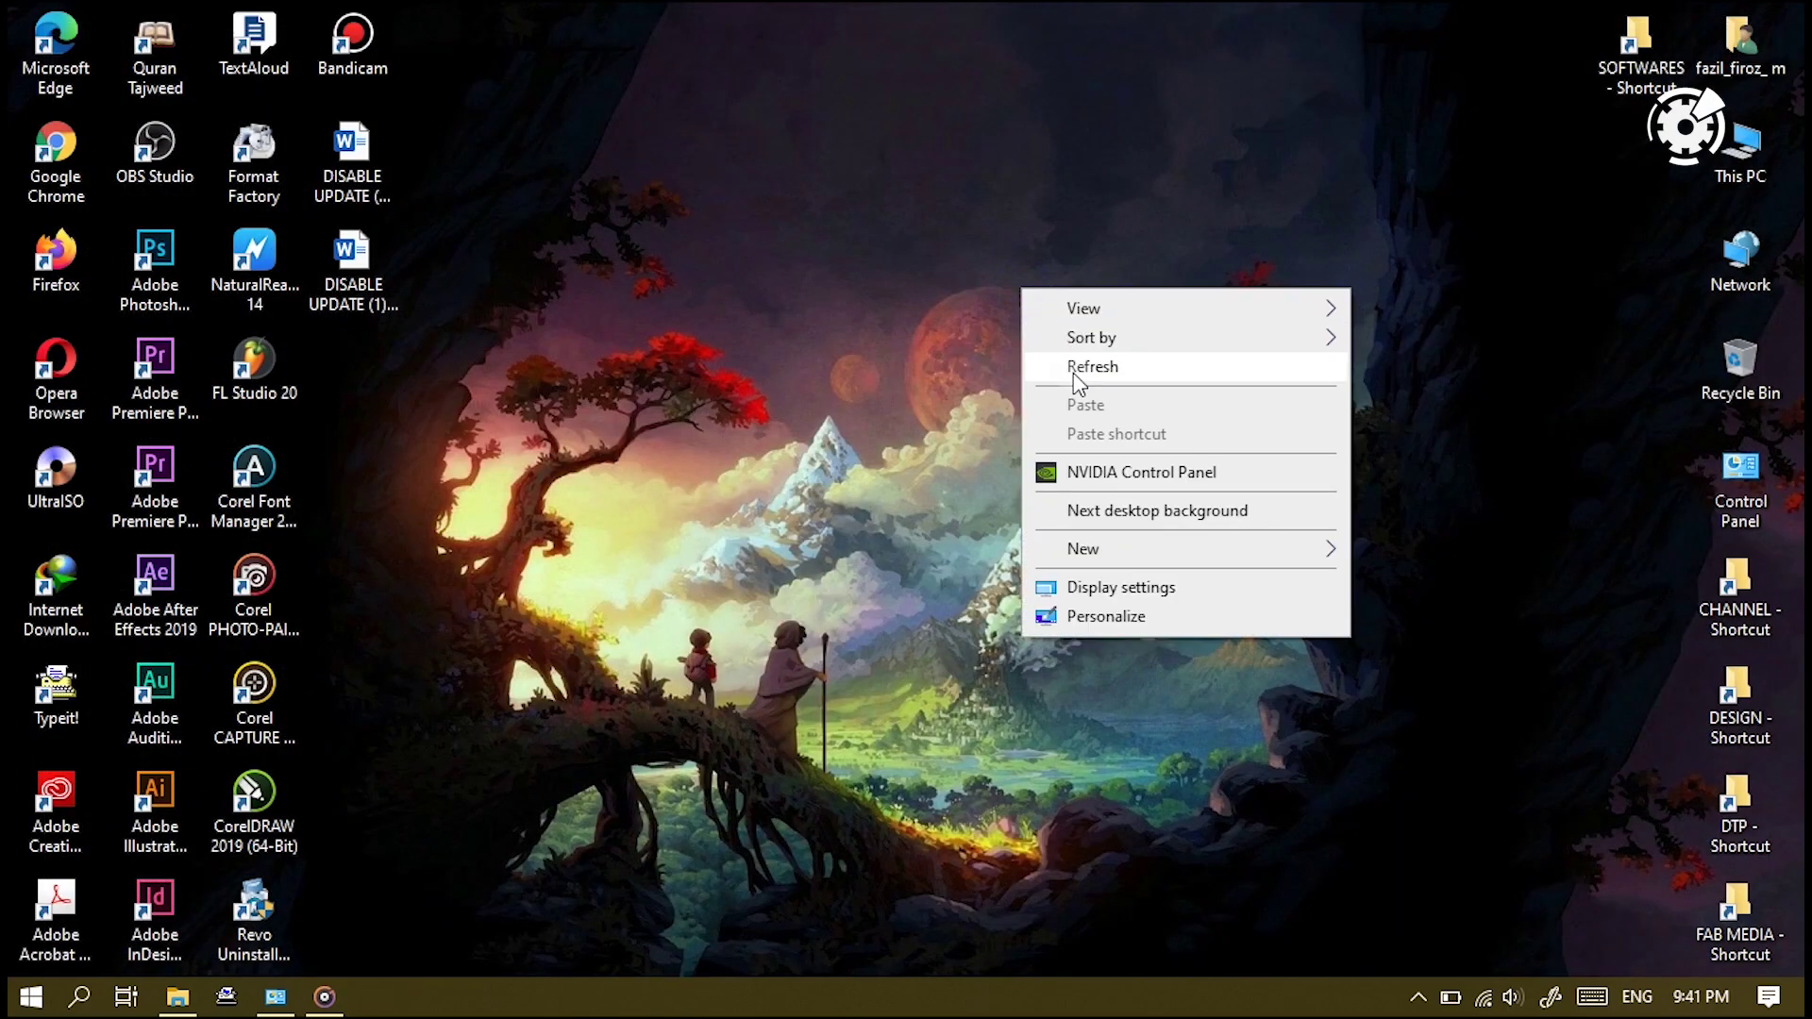
Launch gpedit.msc from Windows search and maximize the Local Group Policy Editor
click(1073, 371)
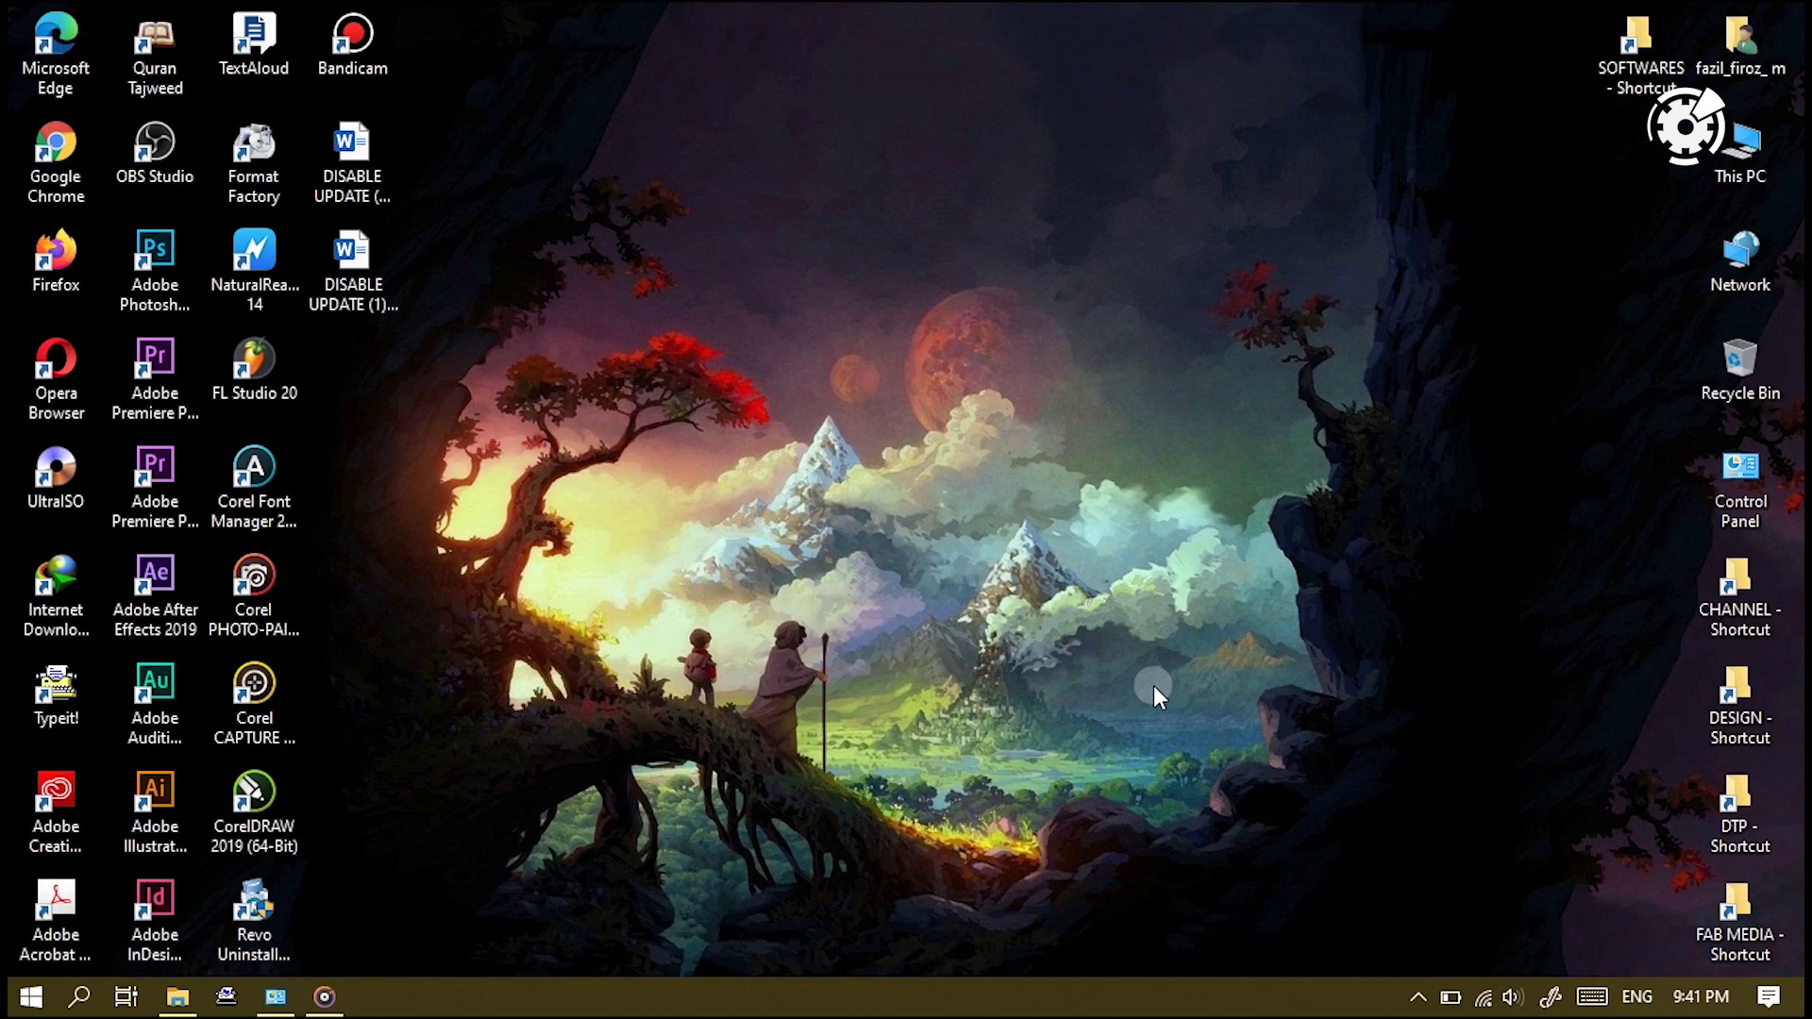
click(80, 997)
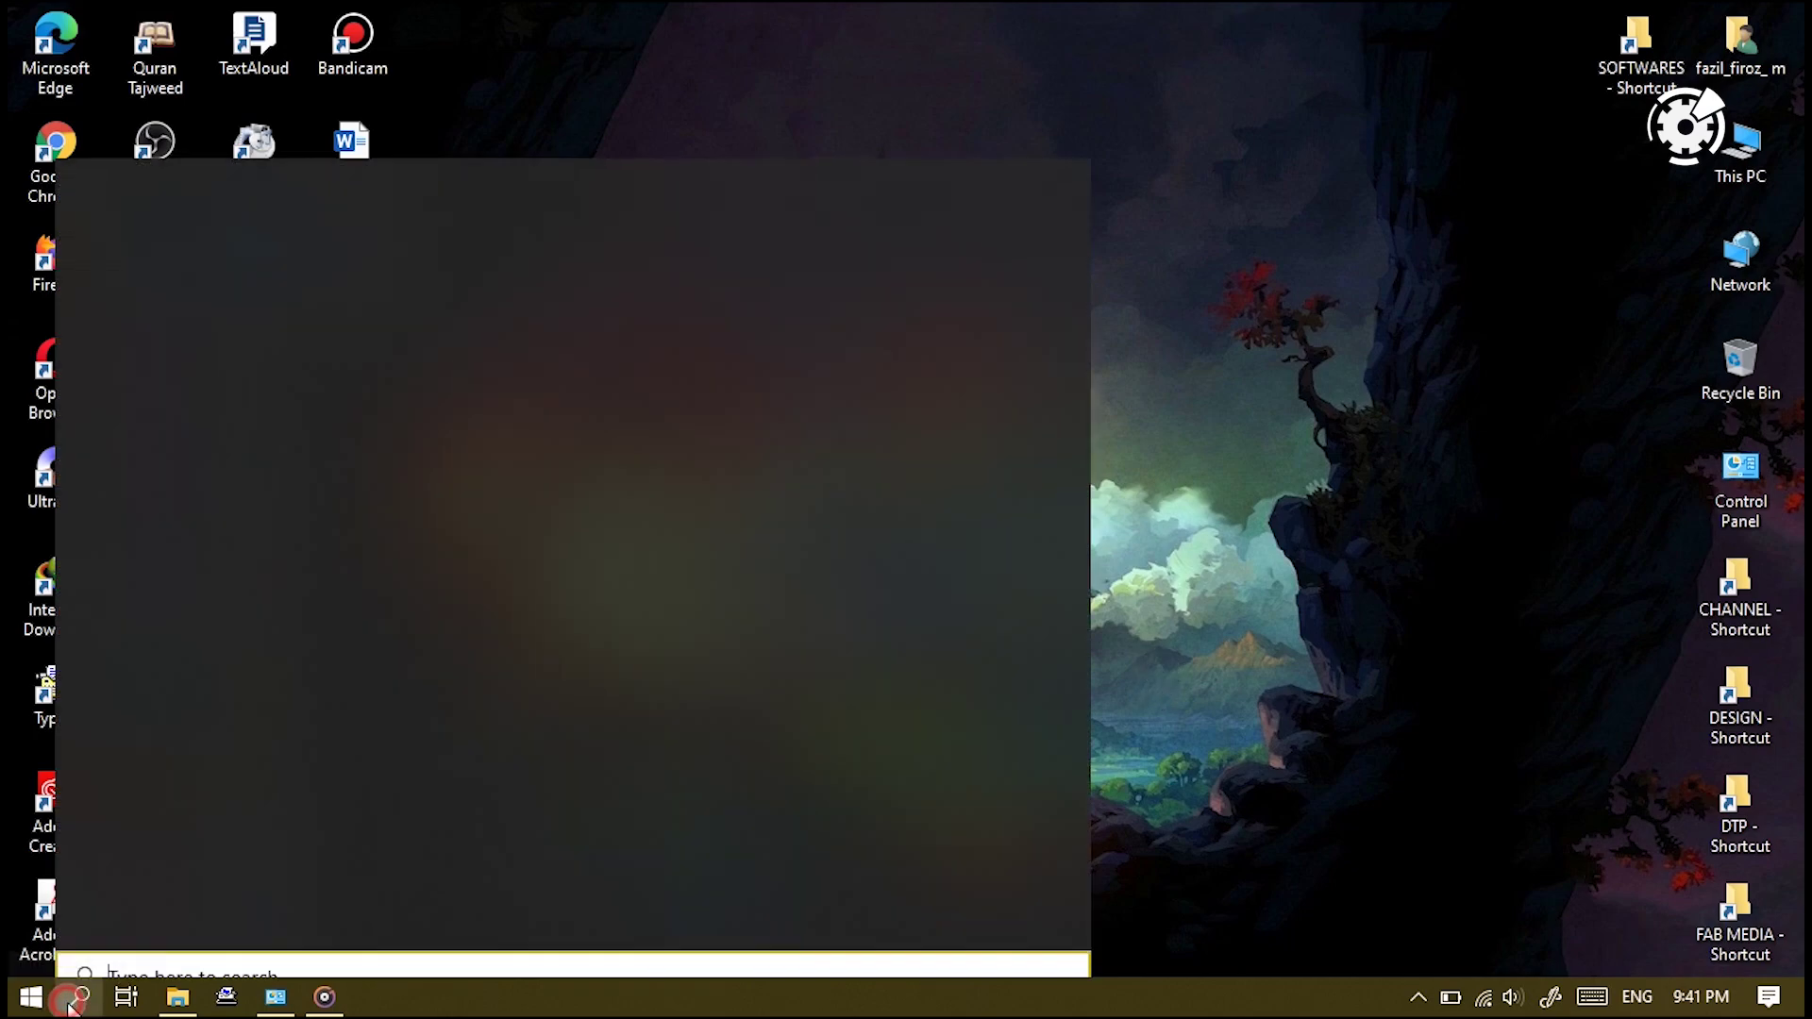
text(gp)
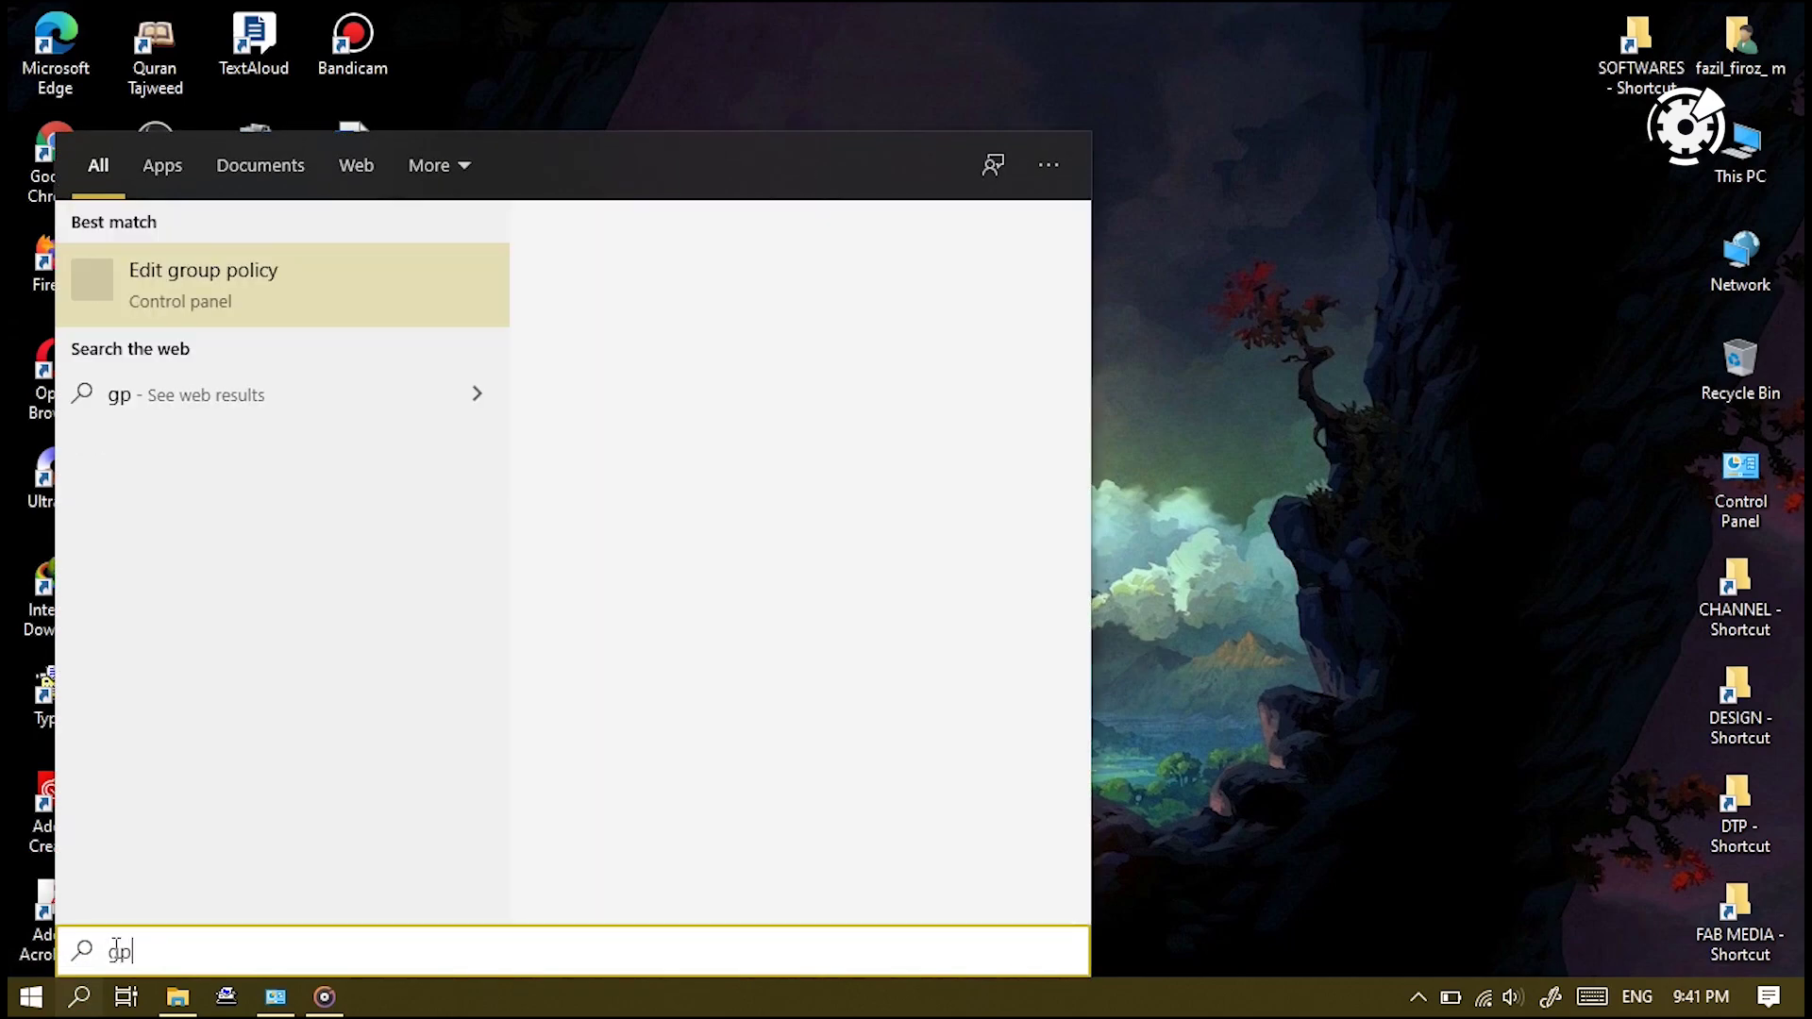
text(edit.msc)
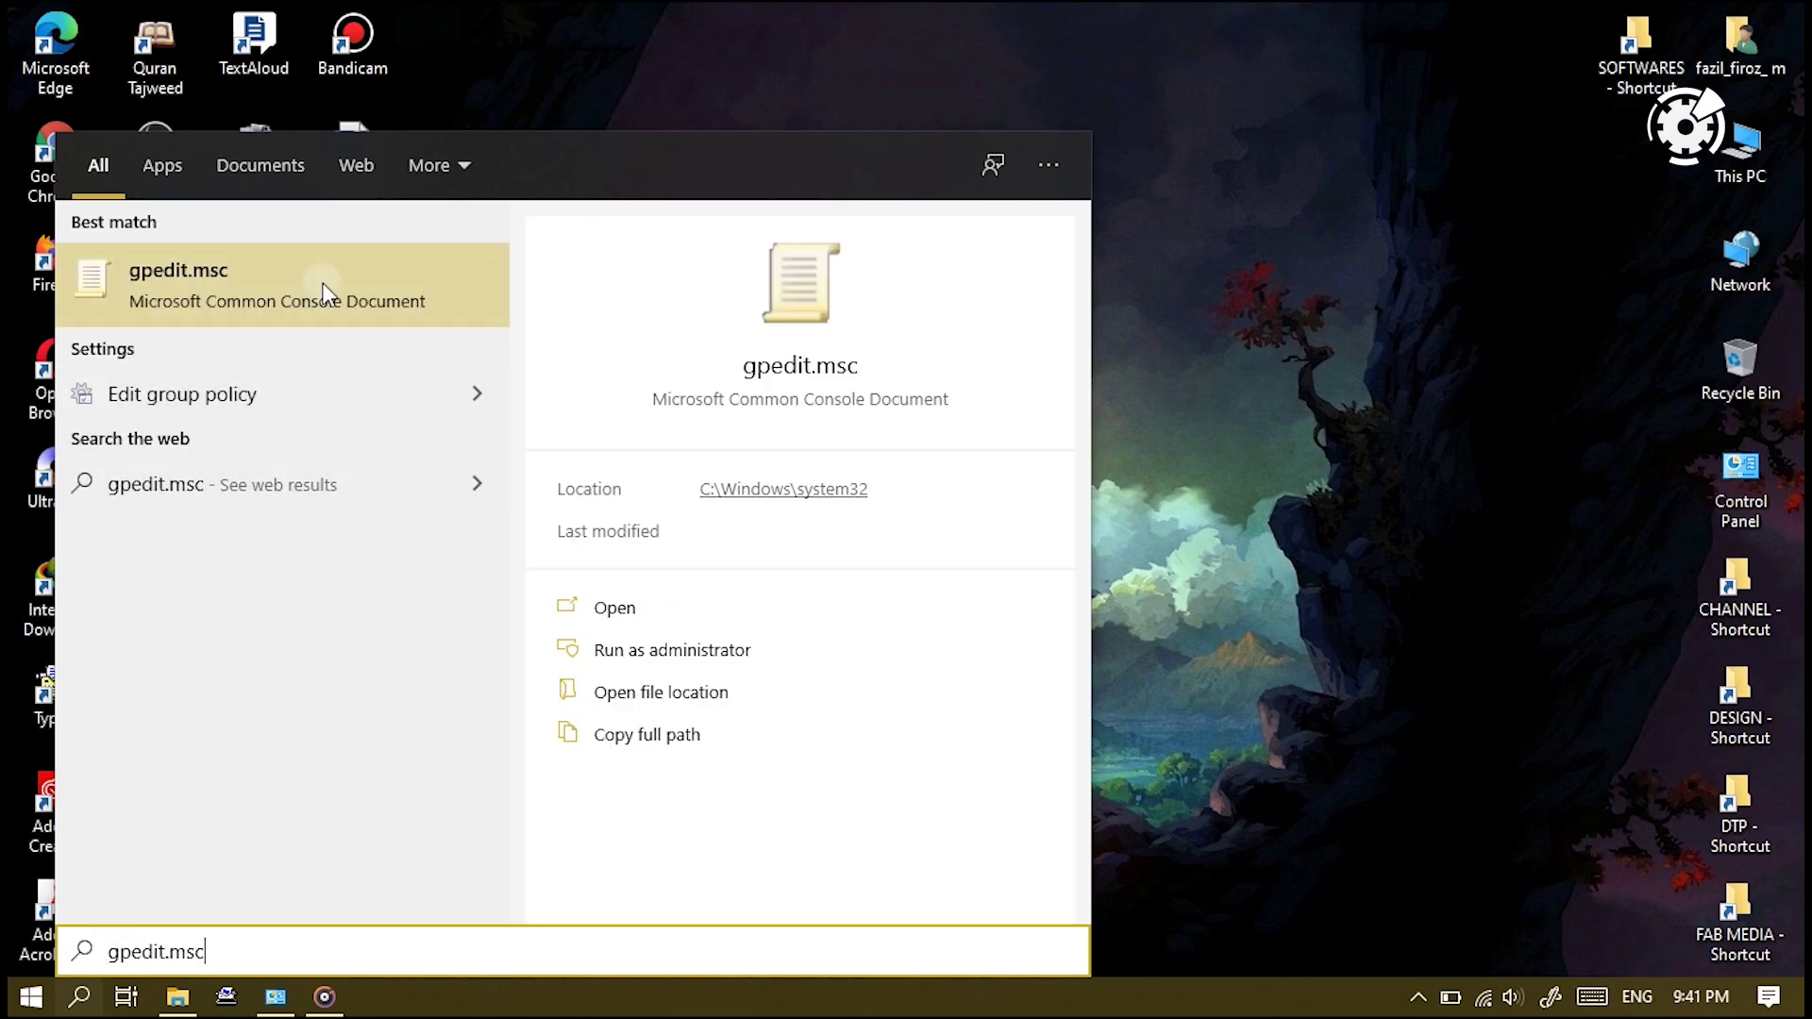
click(322, 281)
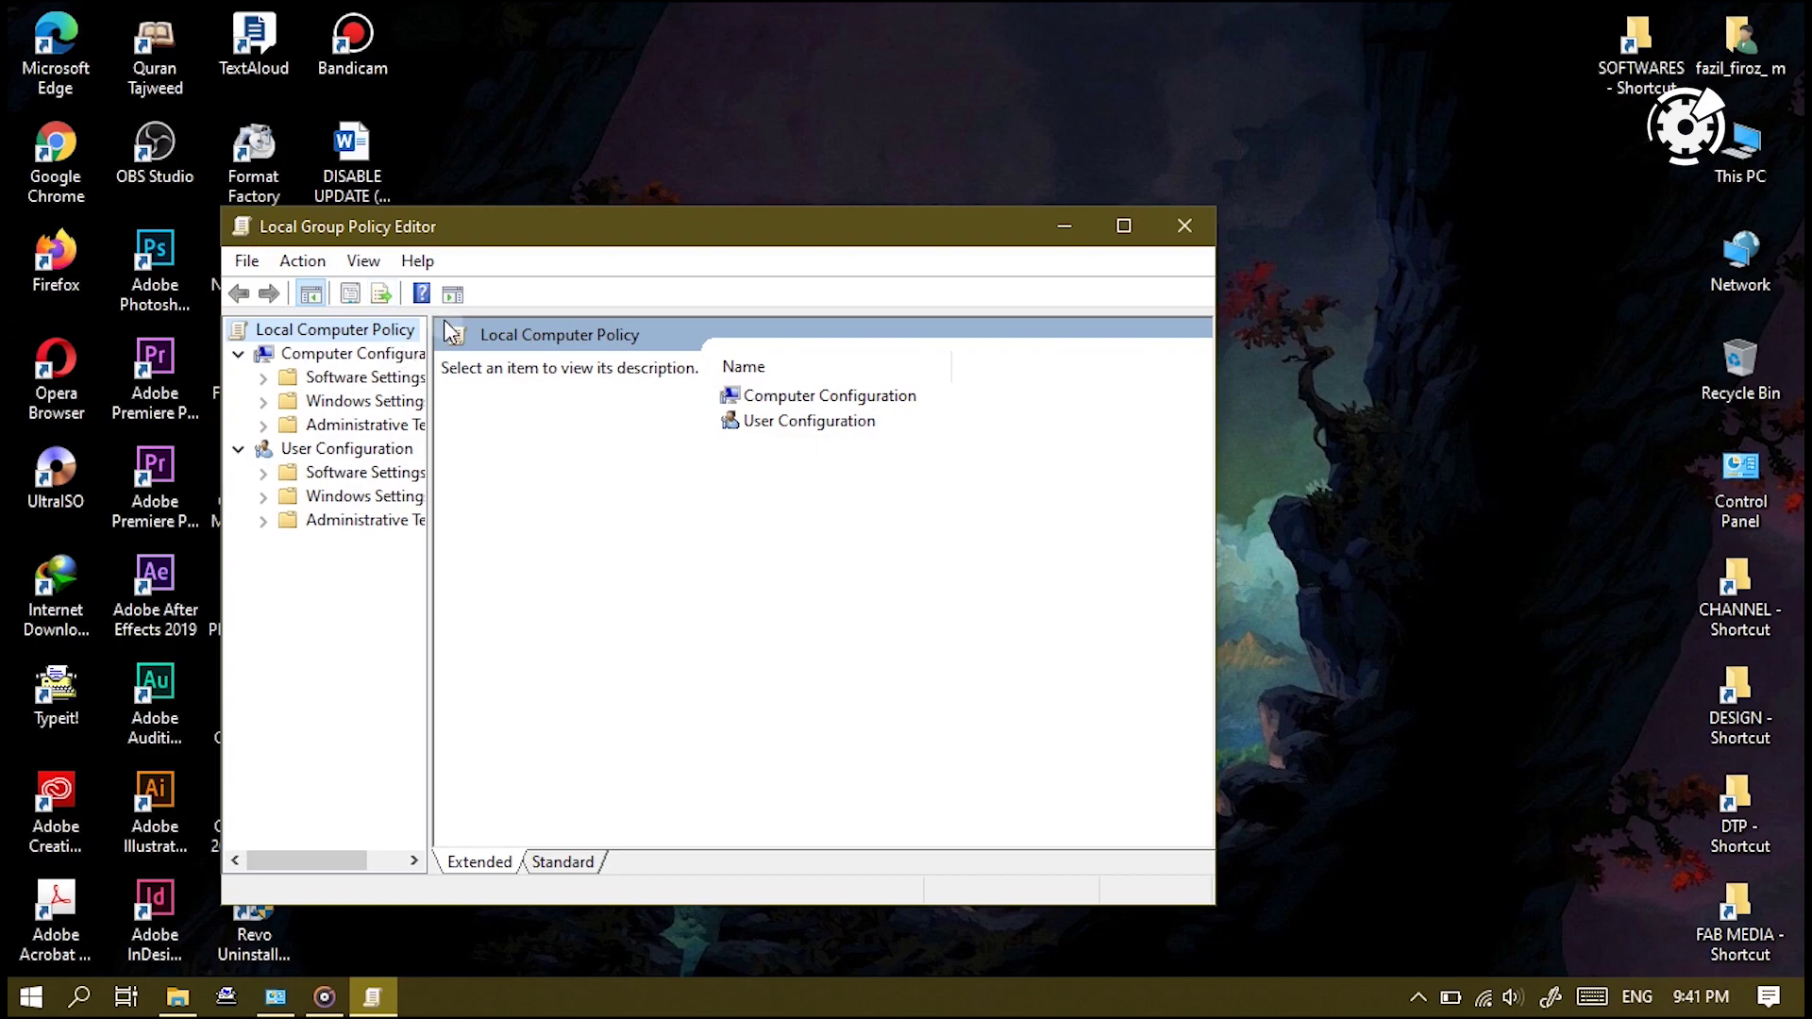
click(1123, 226)
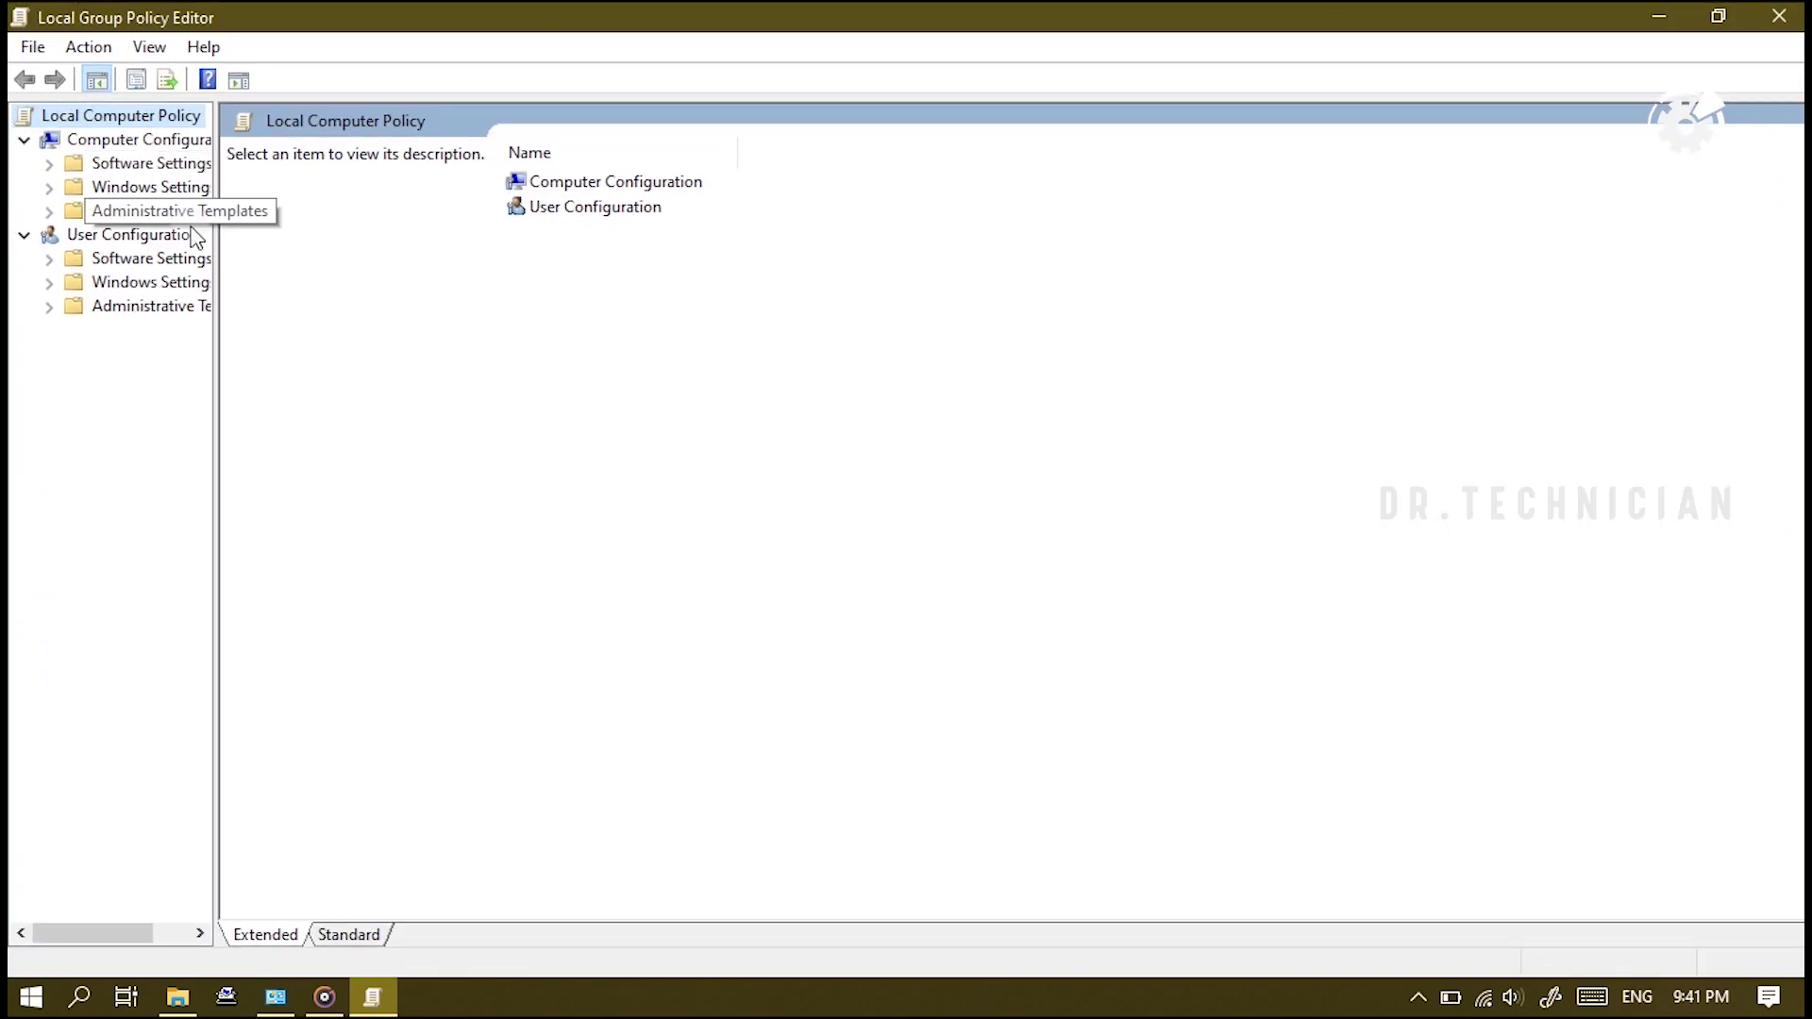
Expand Computer Configuration > Administrative Templates > Windows Components and select Windows Update
drag(215, 373, 328, 380)
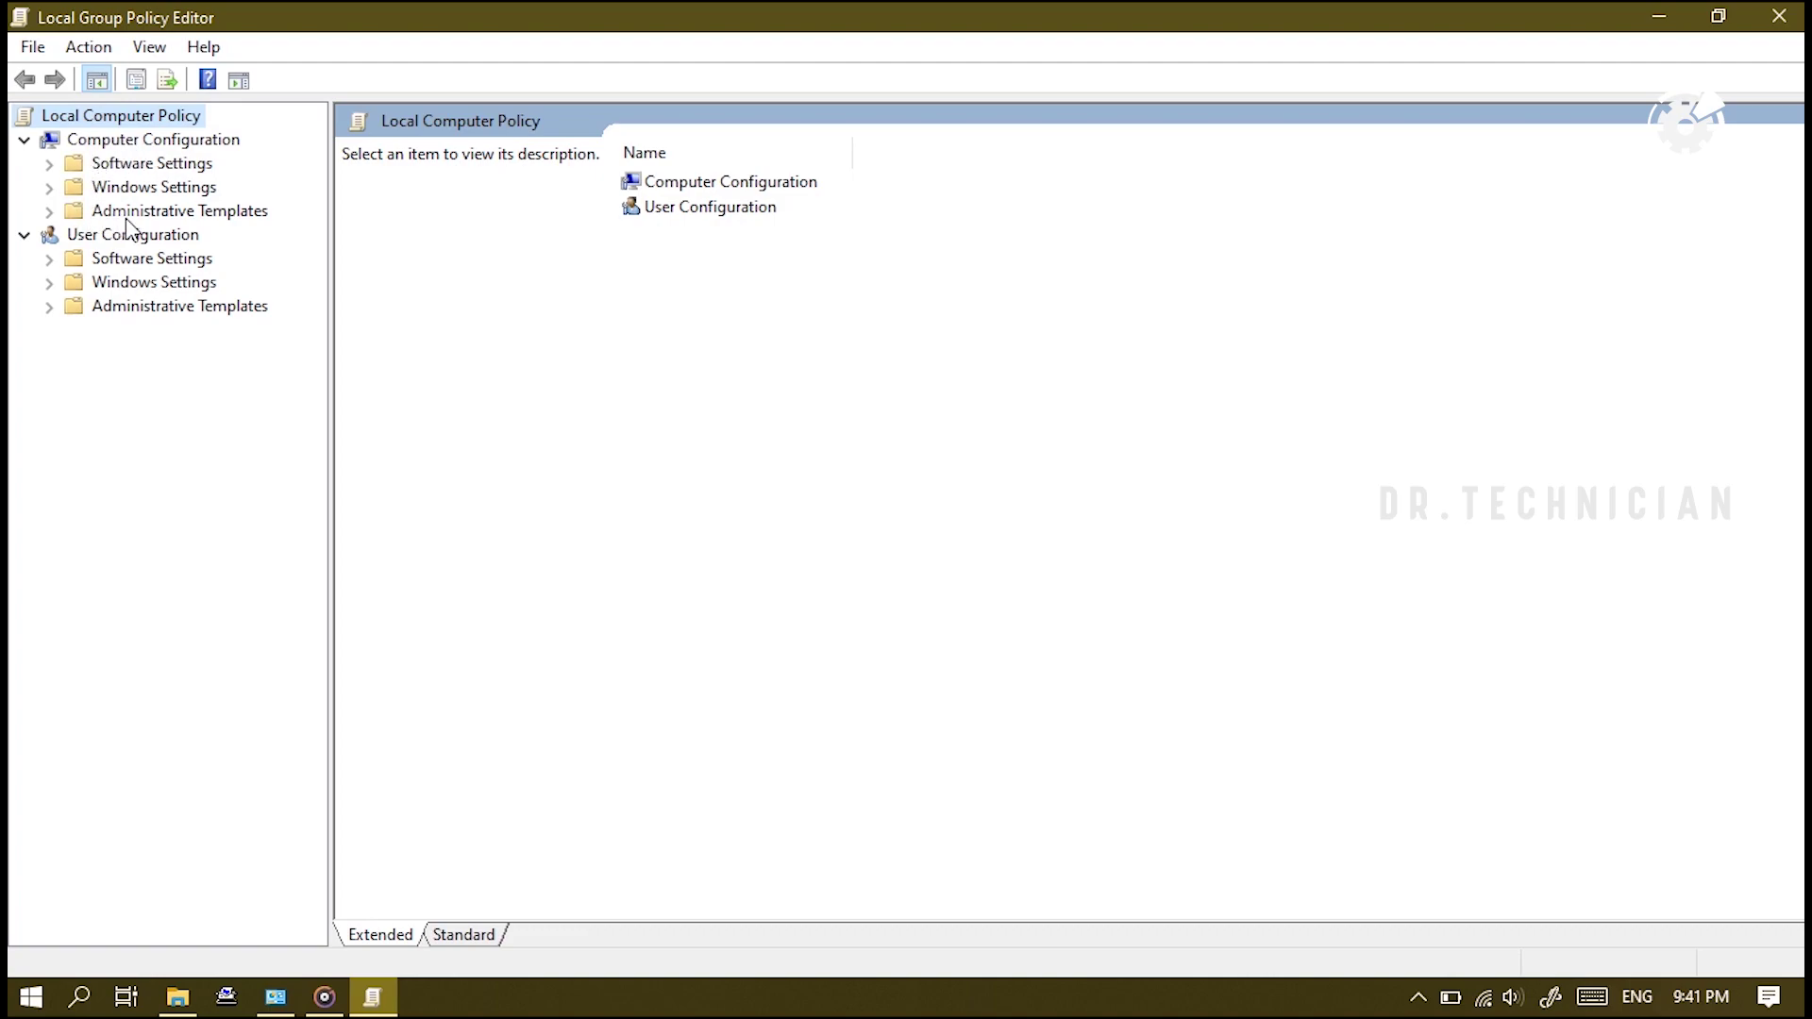
click(50, 213)
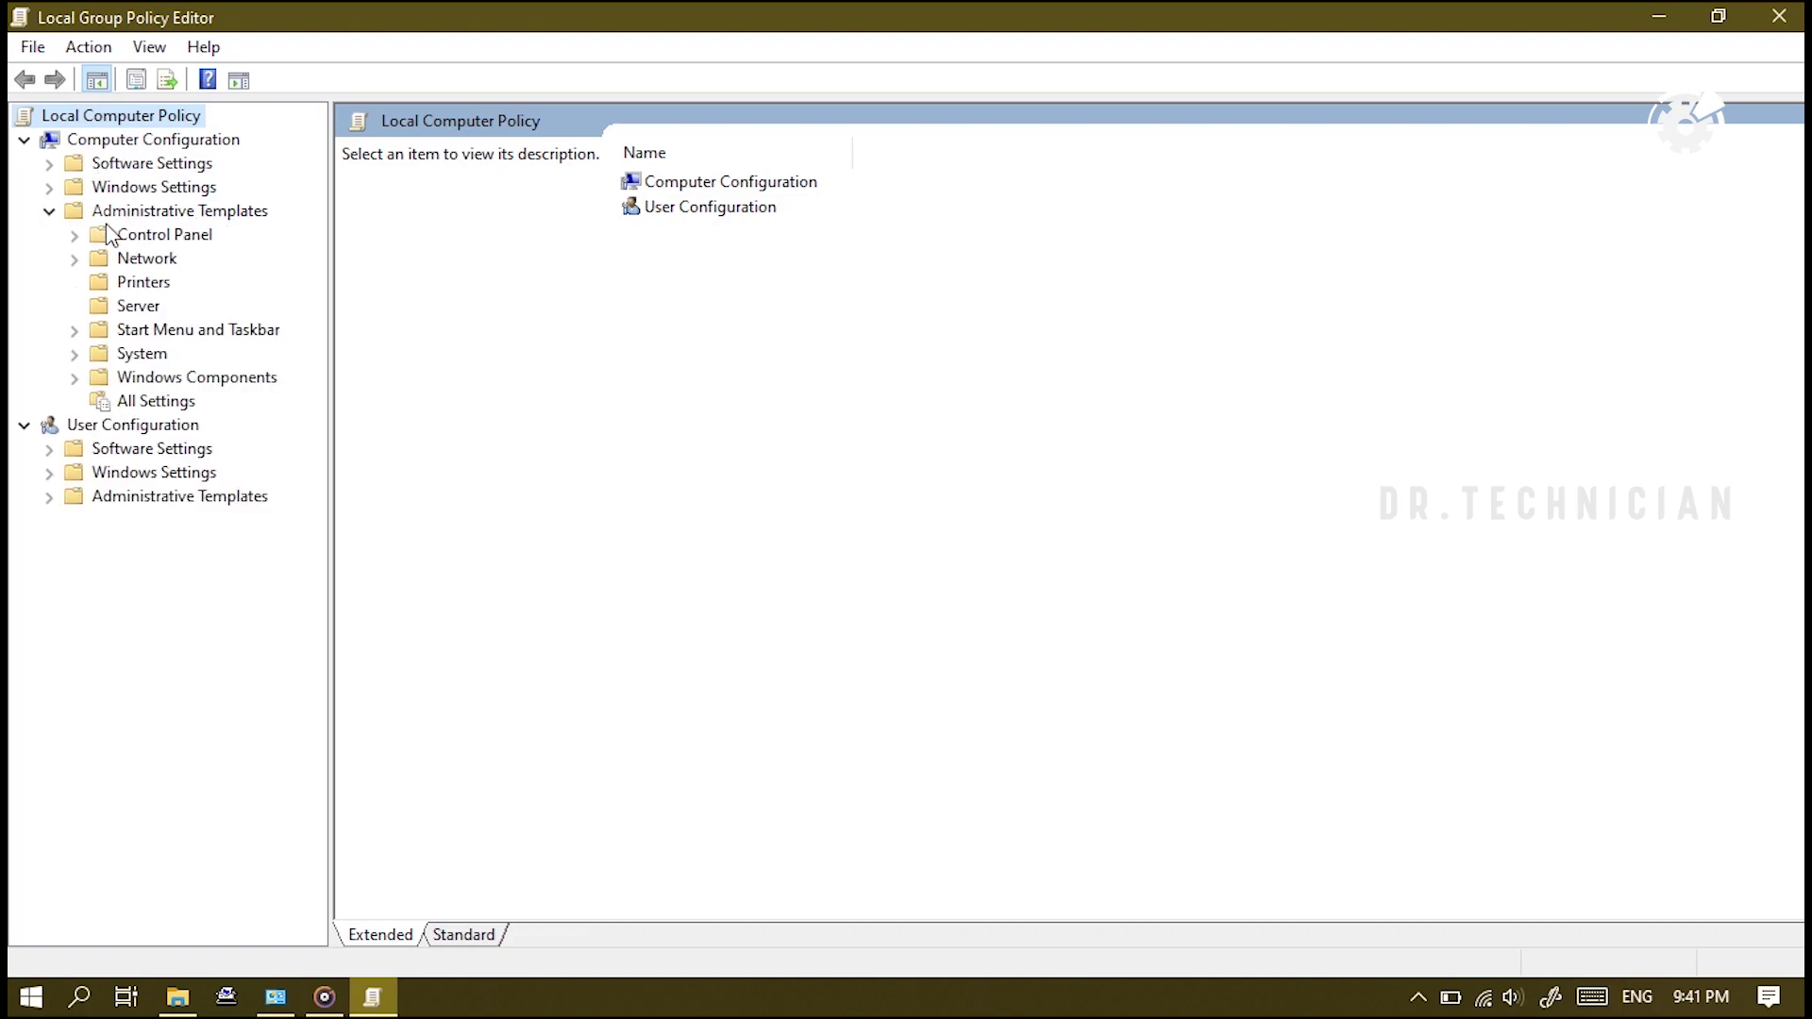
click(74, 378)
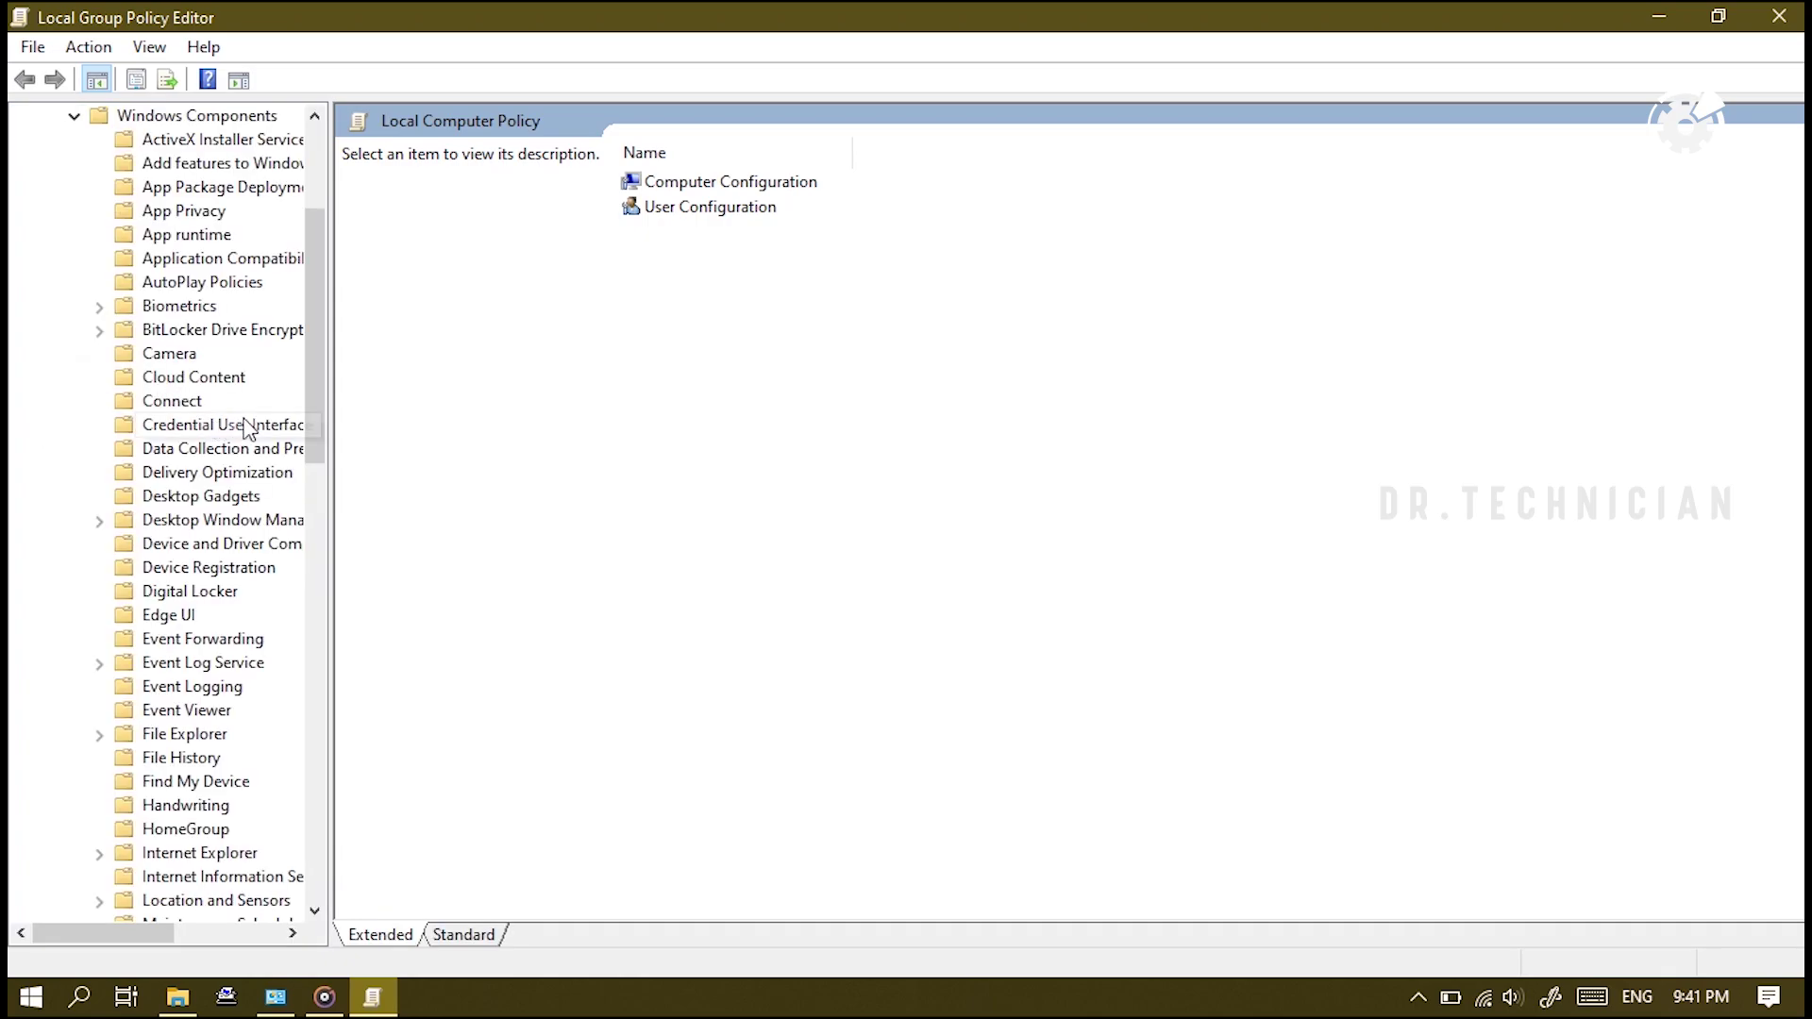
drag(314, 285, 292, 724)
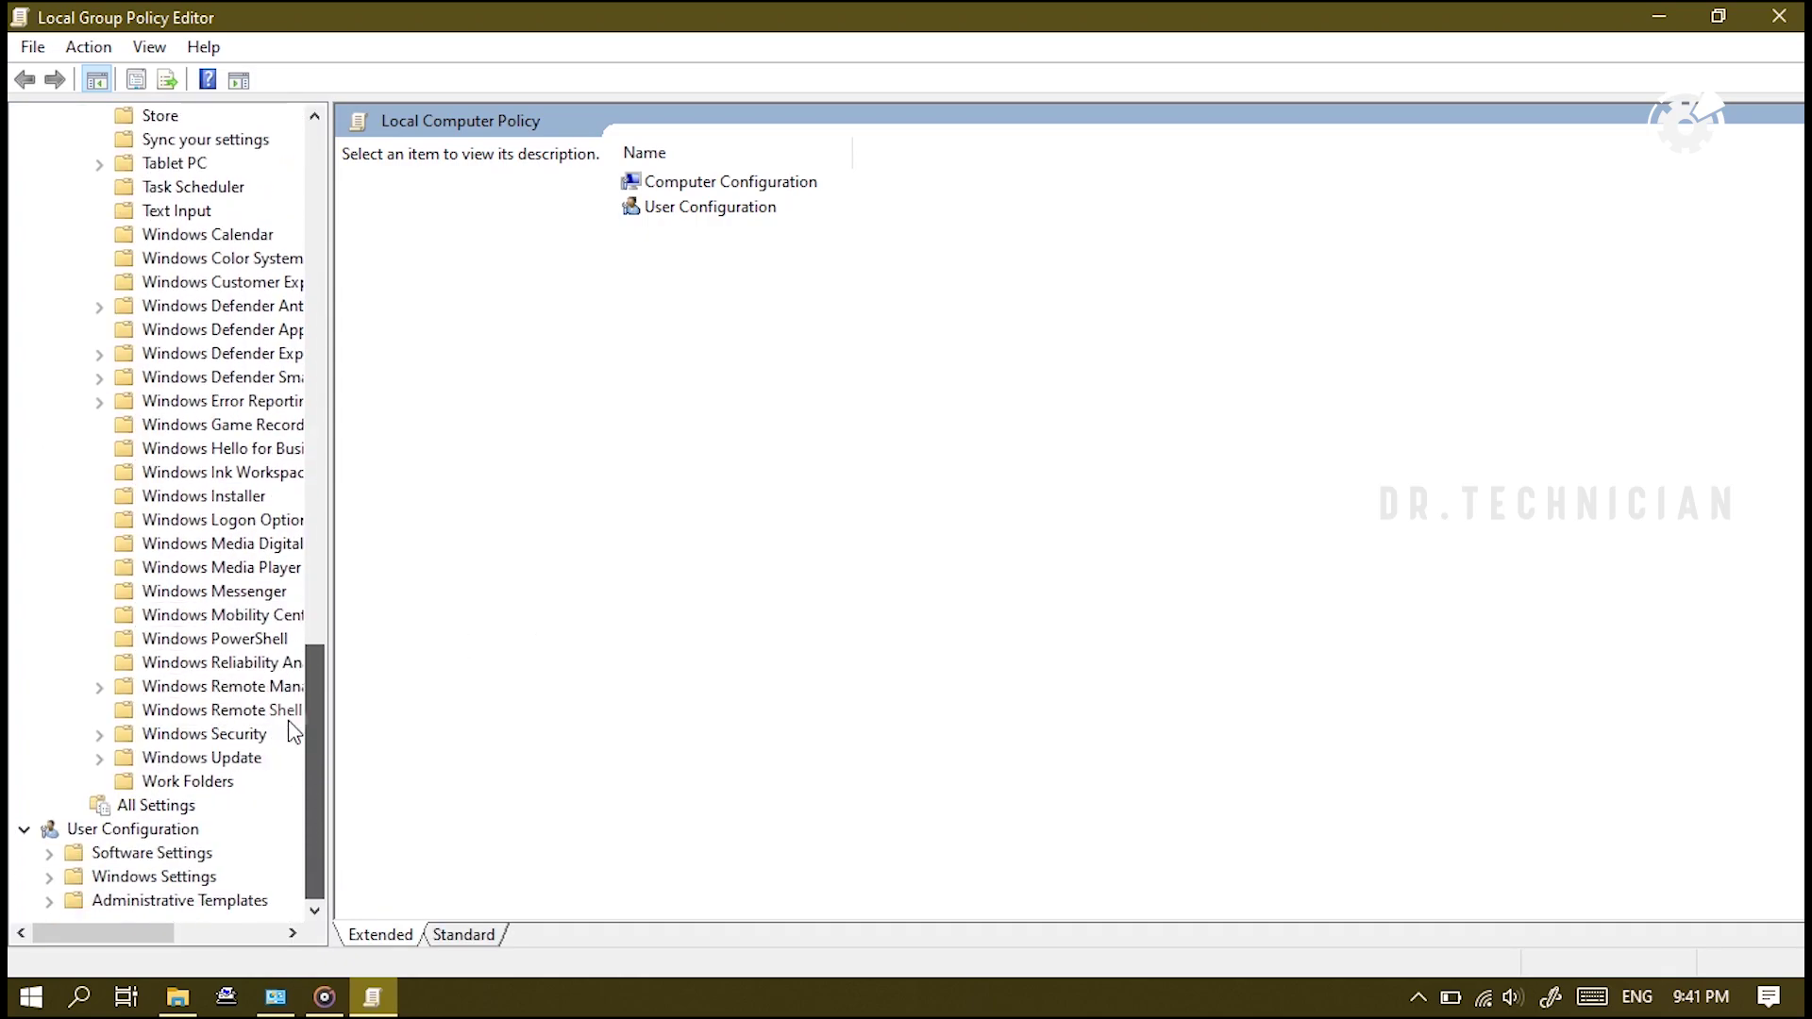
click(193, 757)
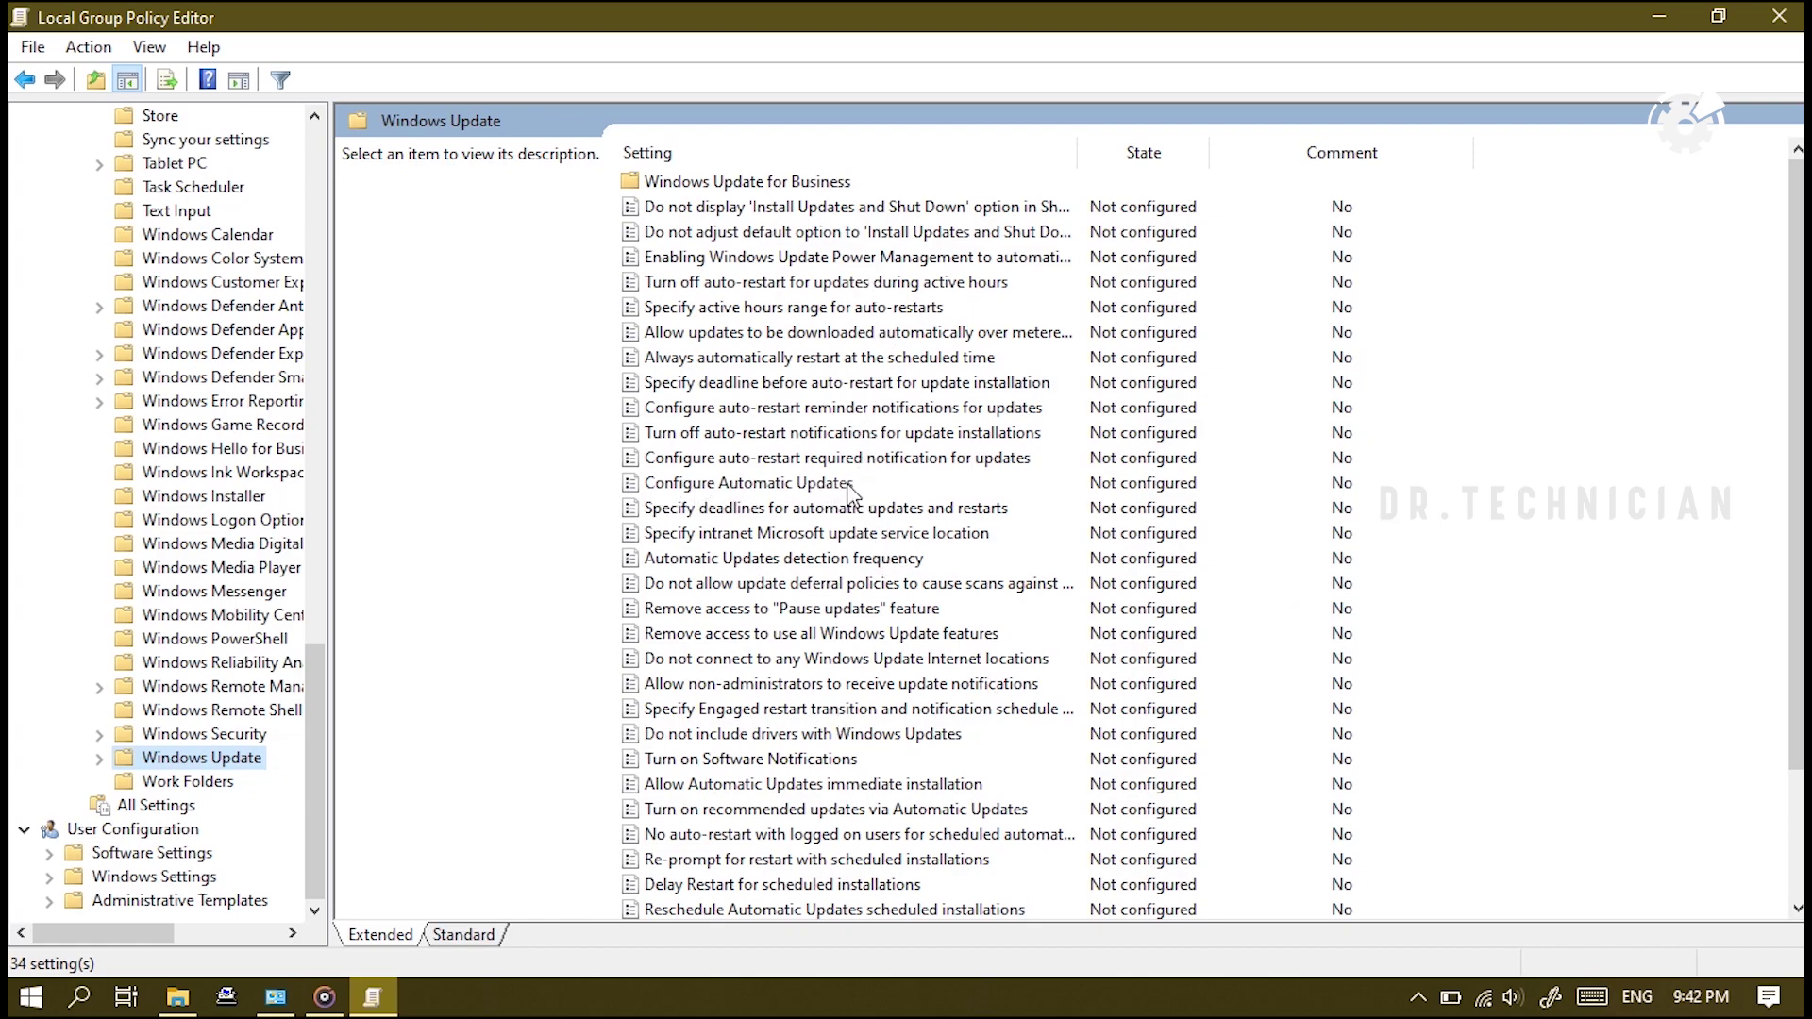
Set the Configure Automatic Updates policy to Disabled, apply it and confirm with OK
click(710, 483)
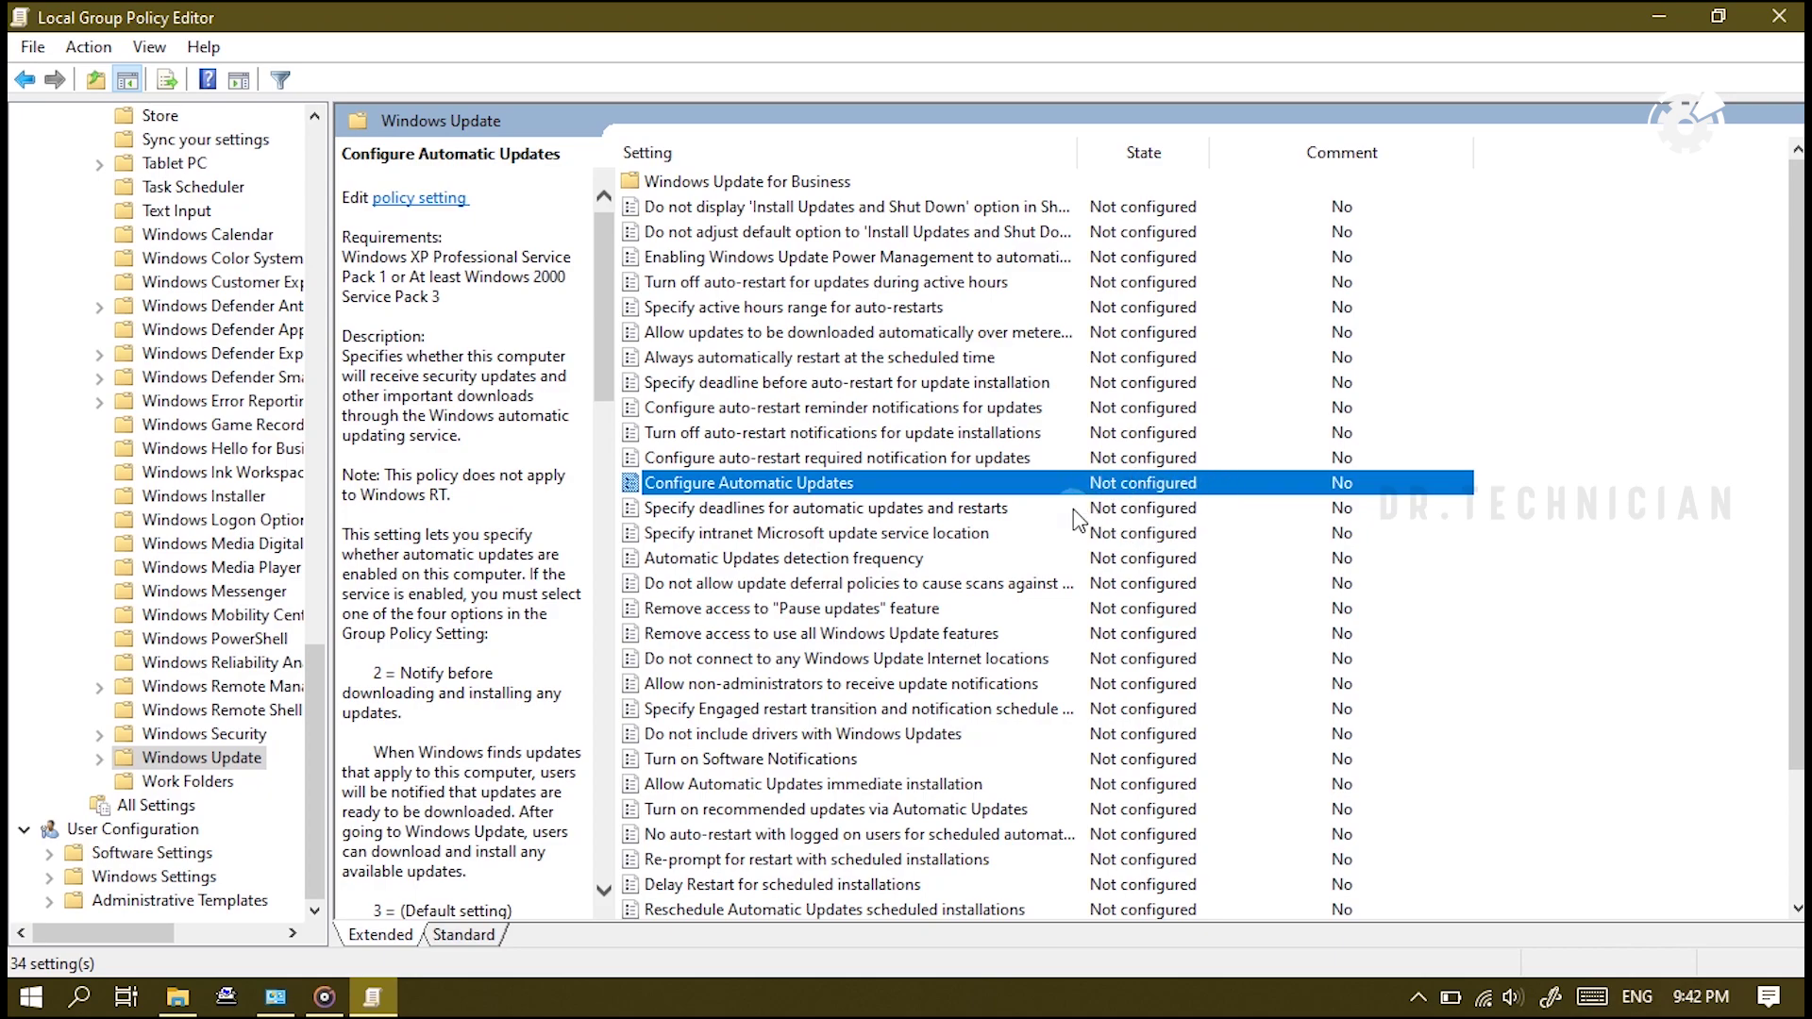
drag(604, 311, 651, 307)
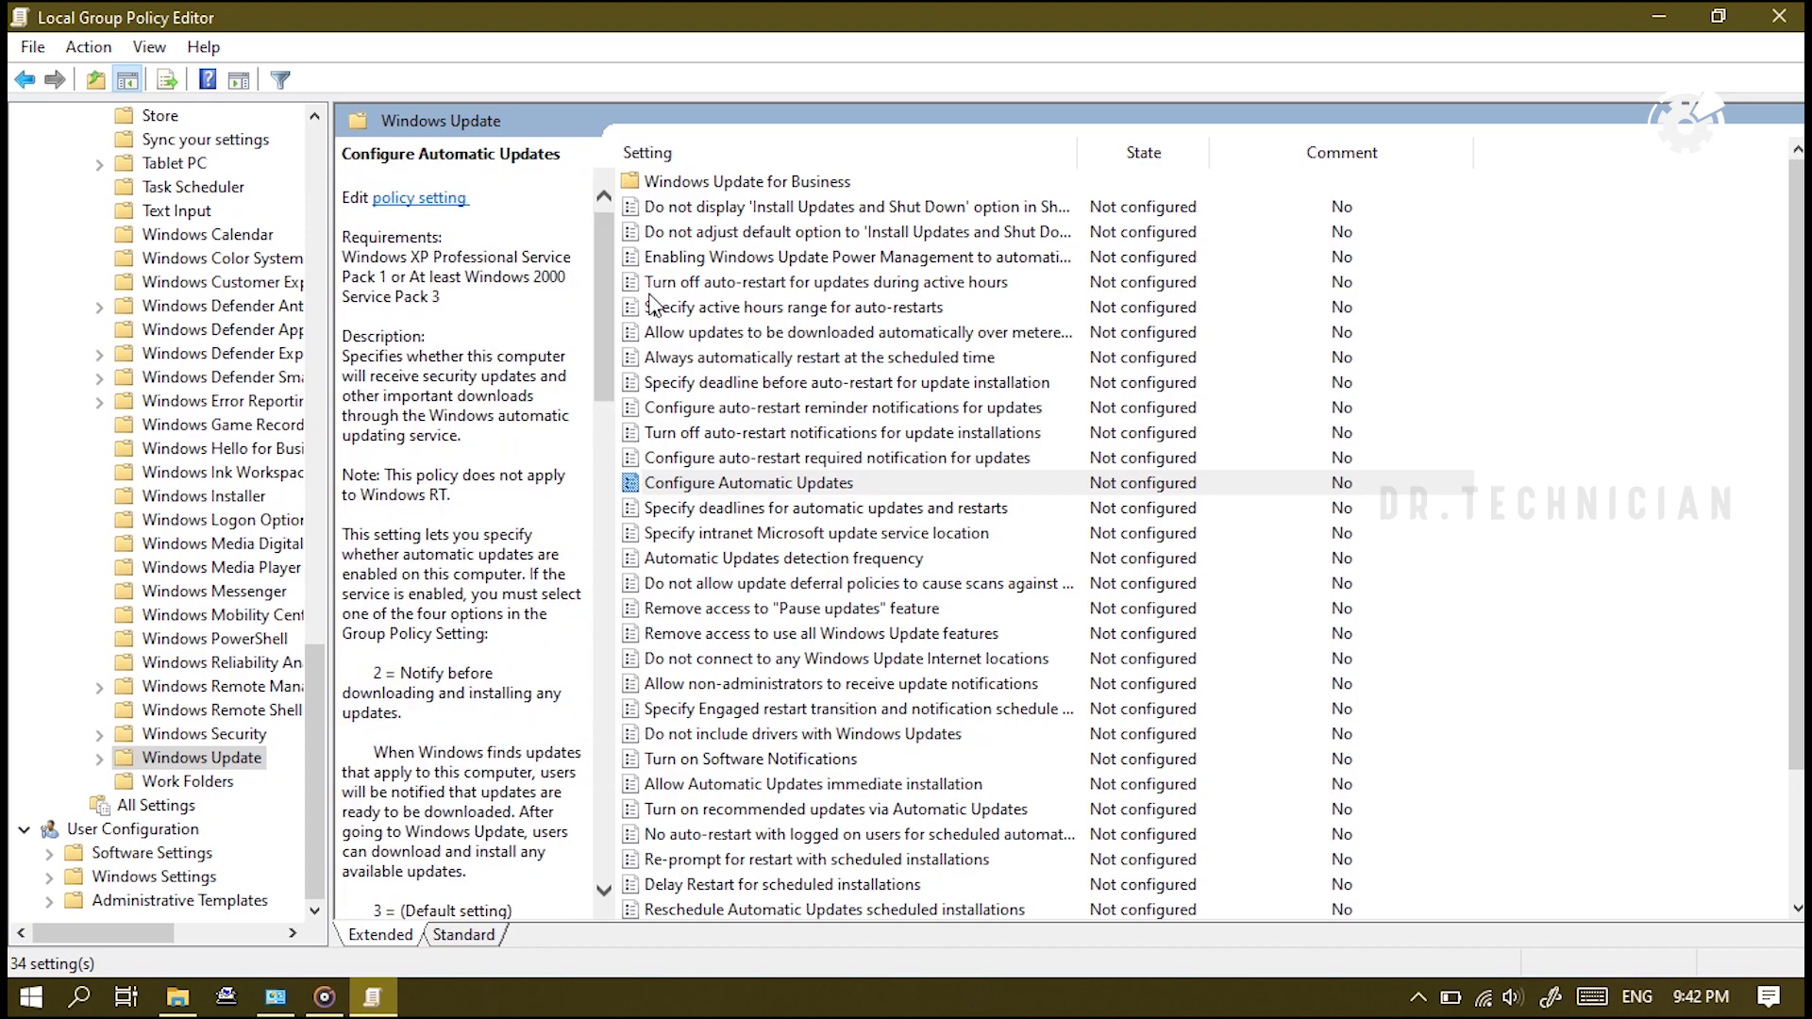
double_click(783, 483)
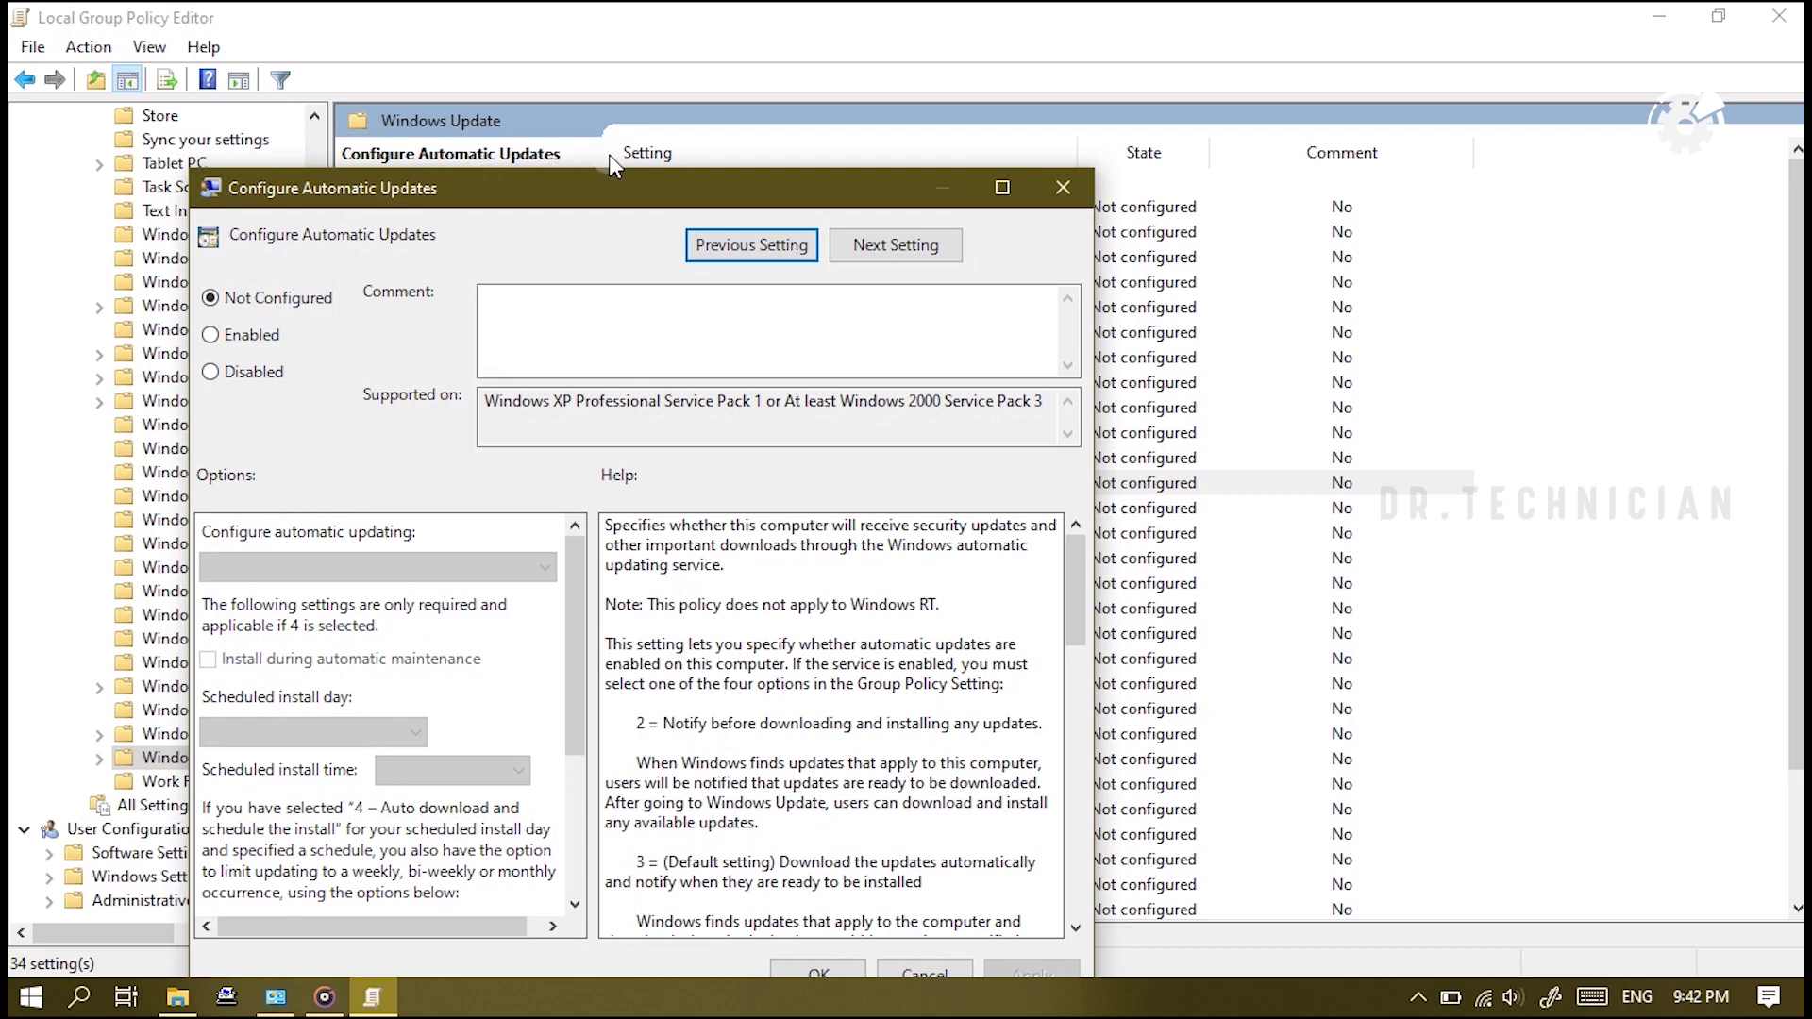
drag(645, 173, 745, 86)
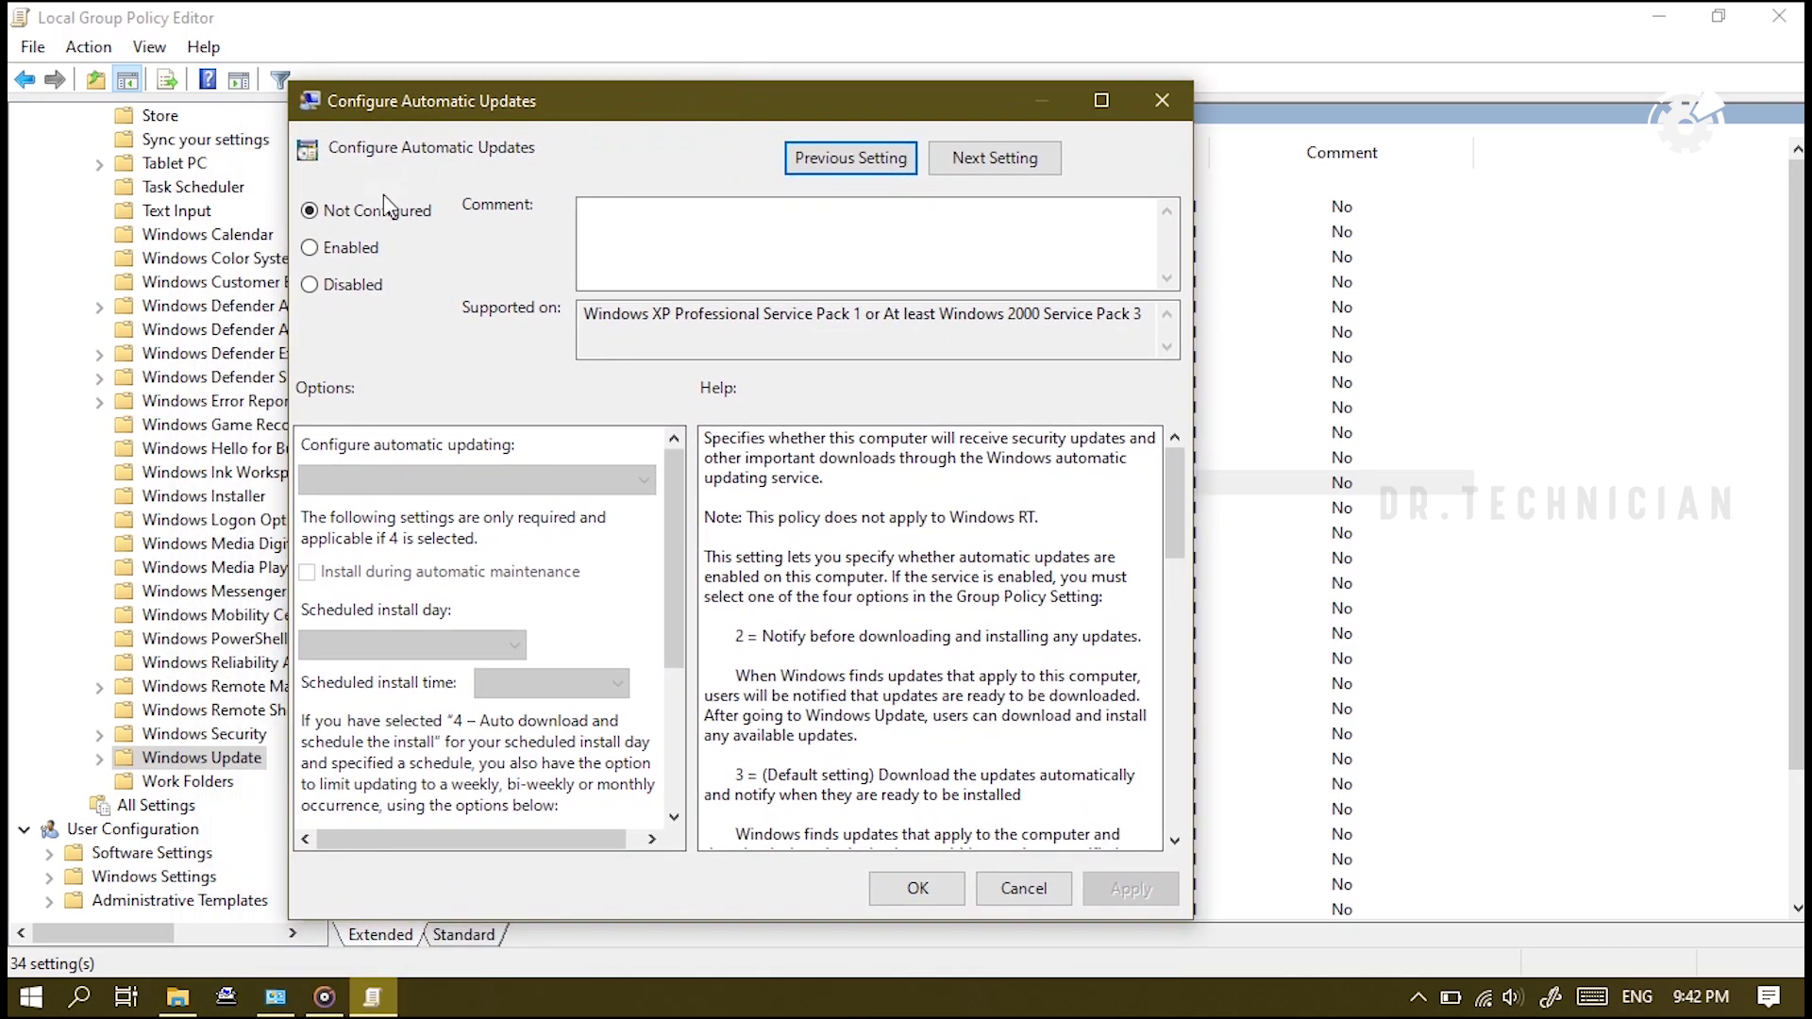
click(309, 285)
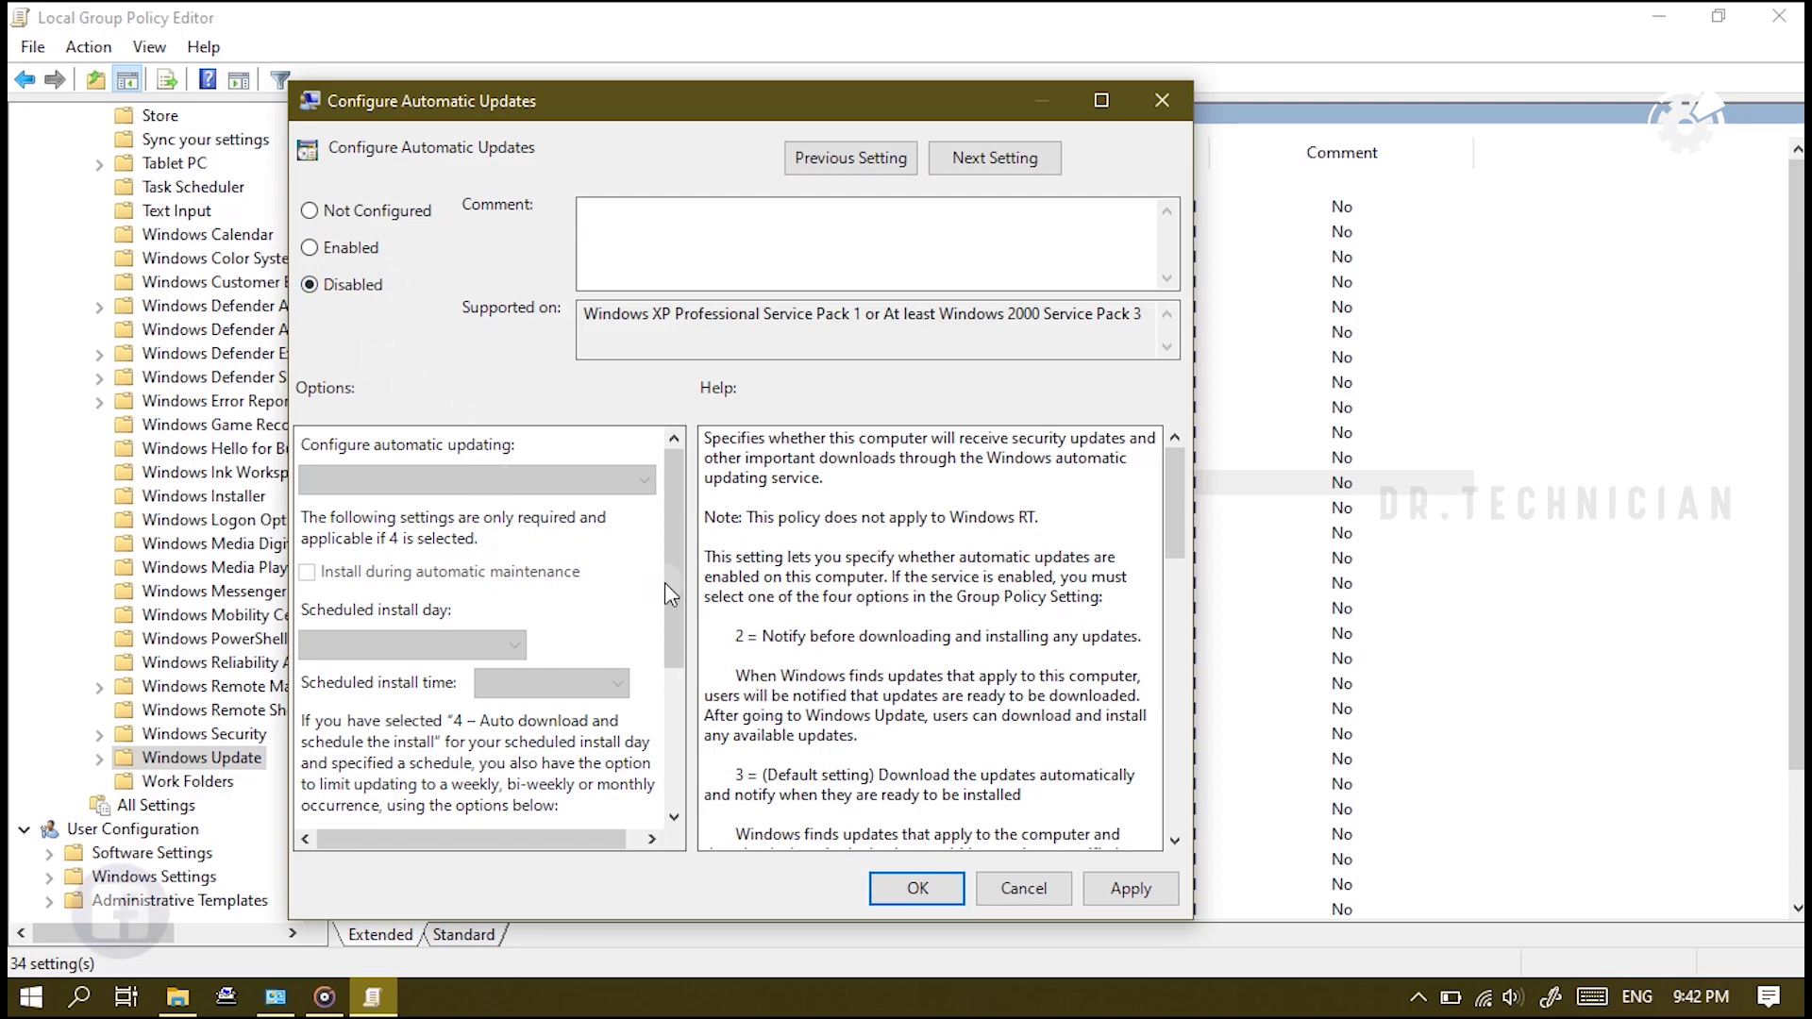
scroll(666, 614, down, 5)
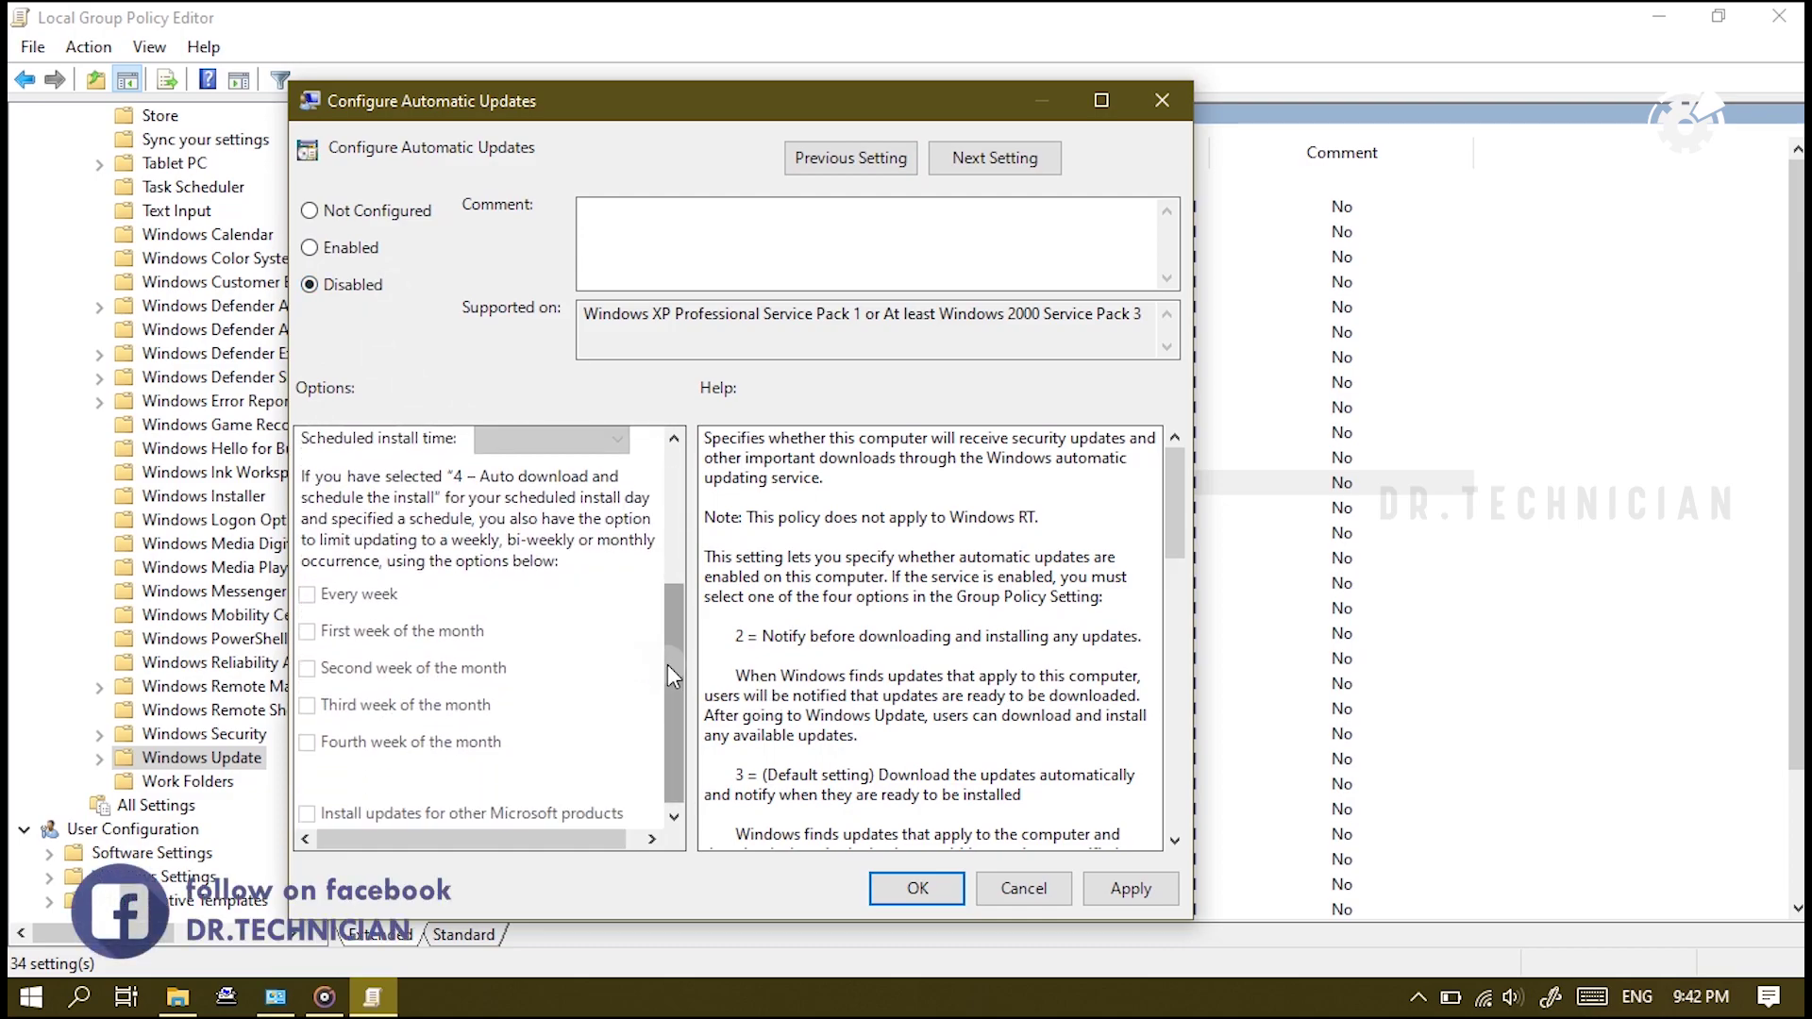
click(1113, 891)
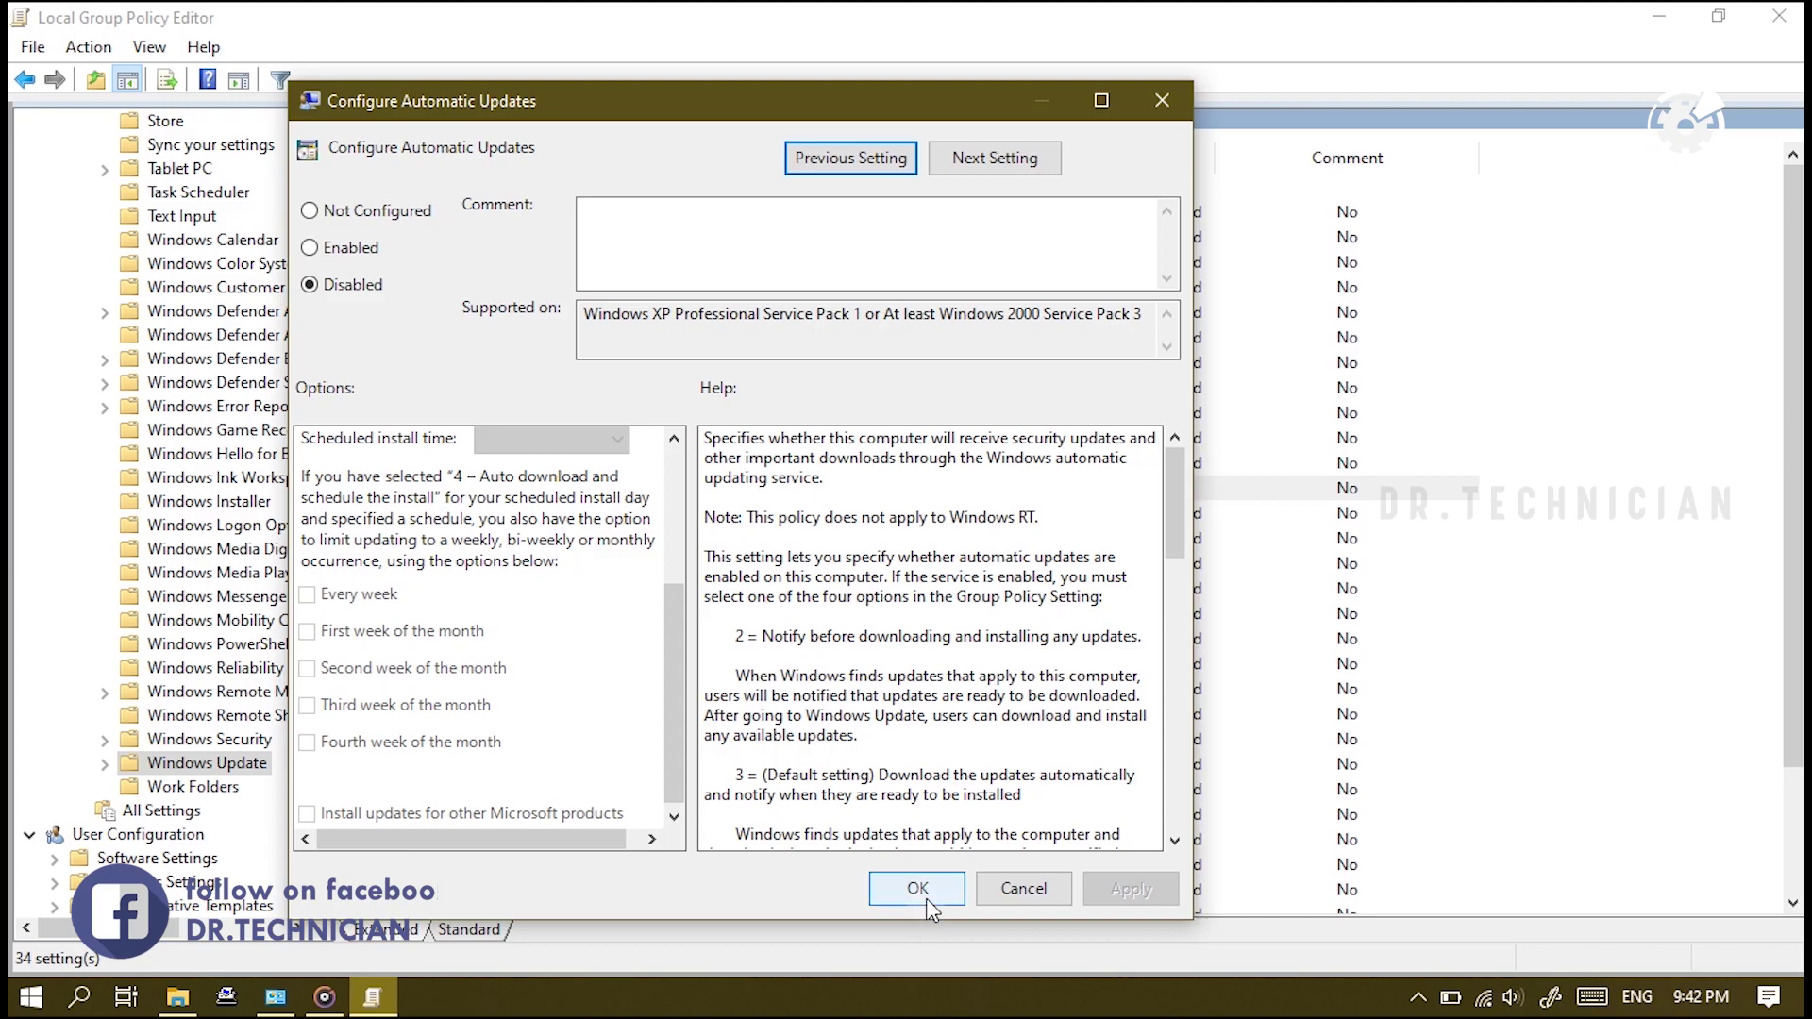
click(920, 886)
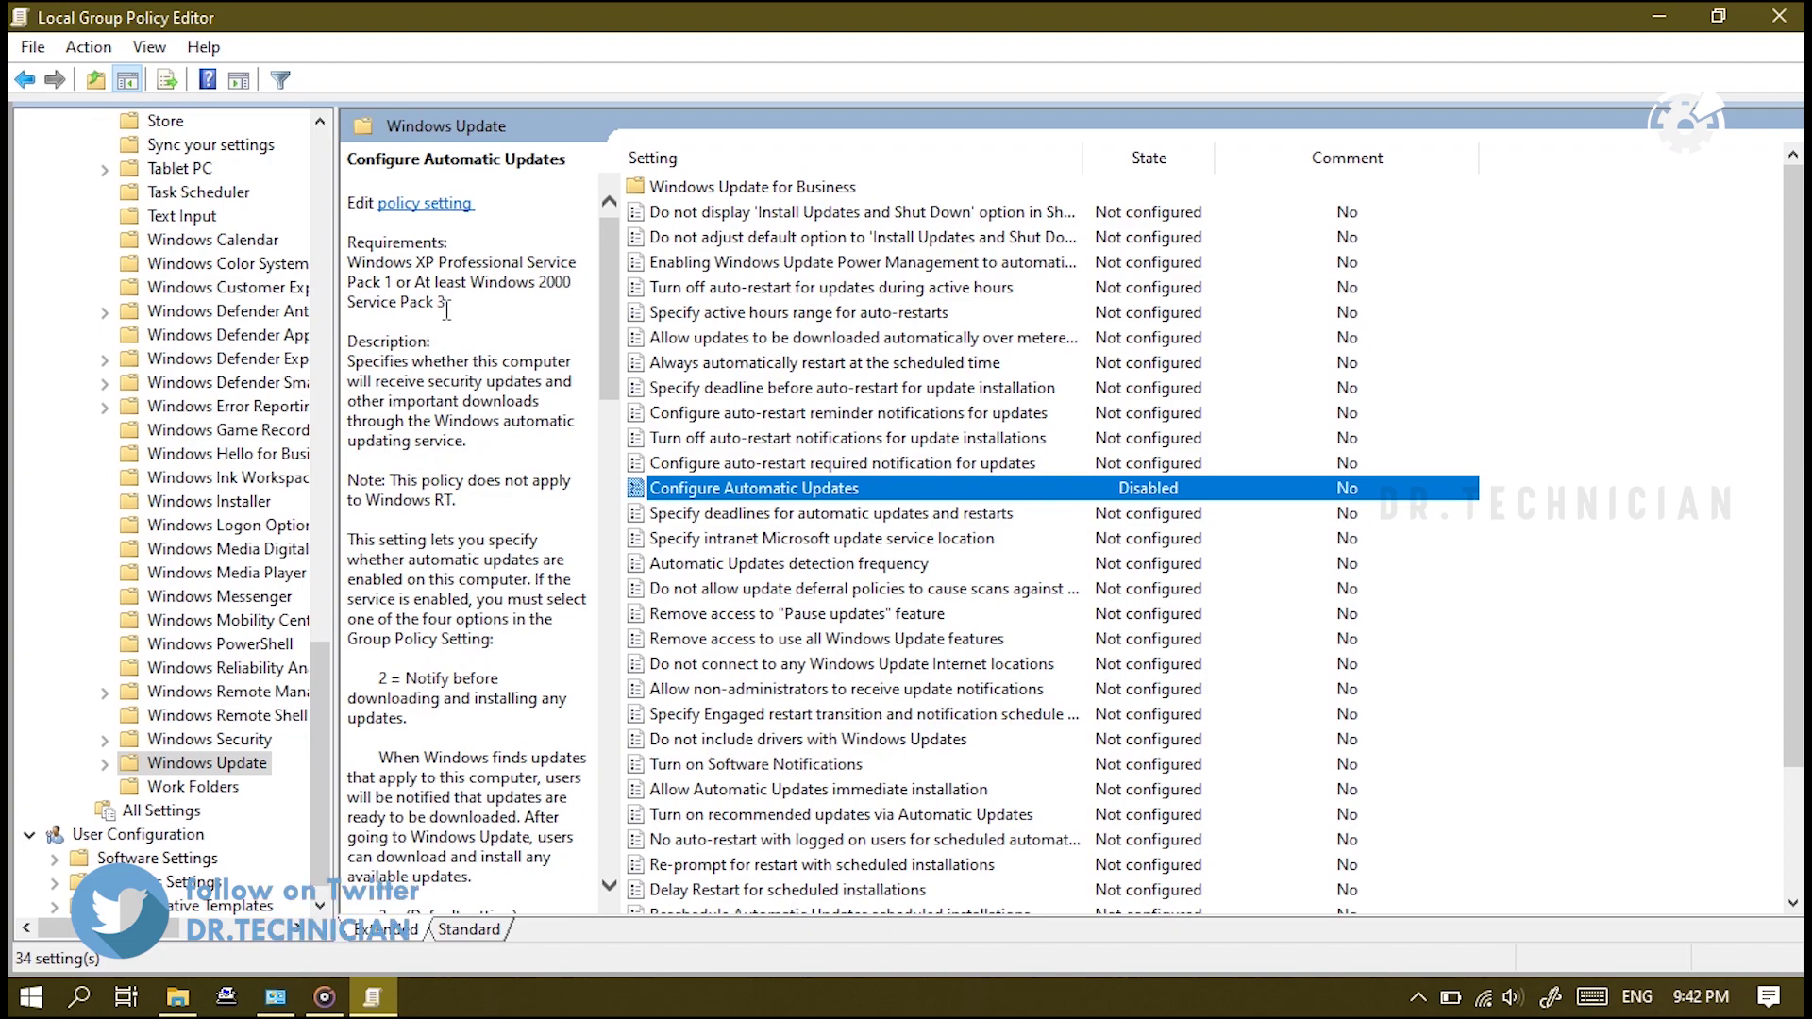
Scroll through the Configure Automatic Updates description to review the now-Disabled policy
click(609, 269)
scroll(417, 255, down, 10)
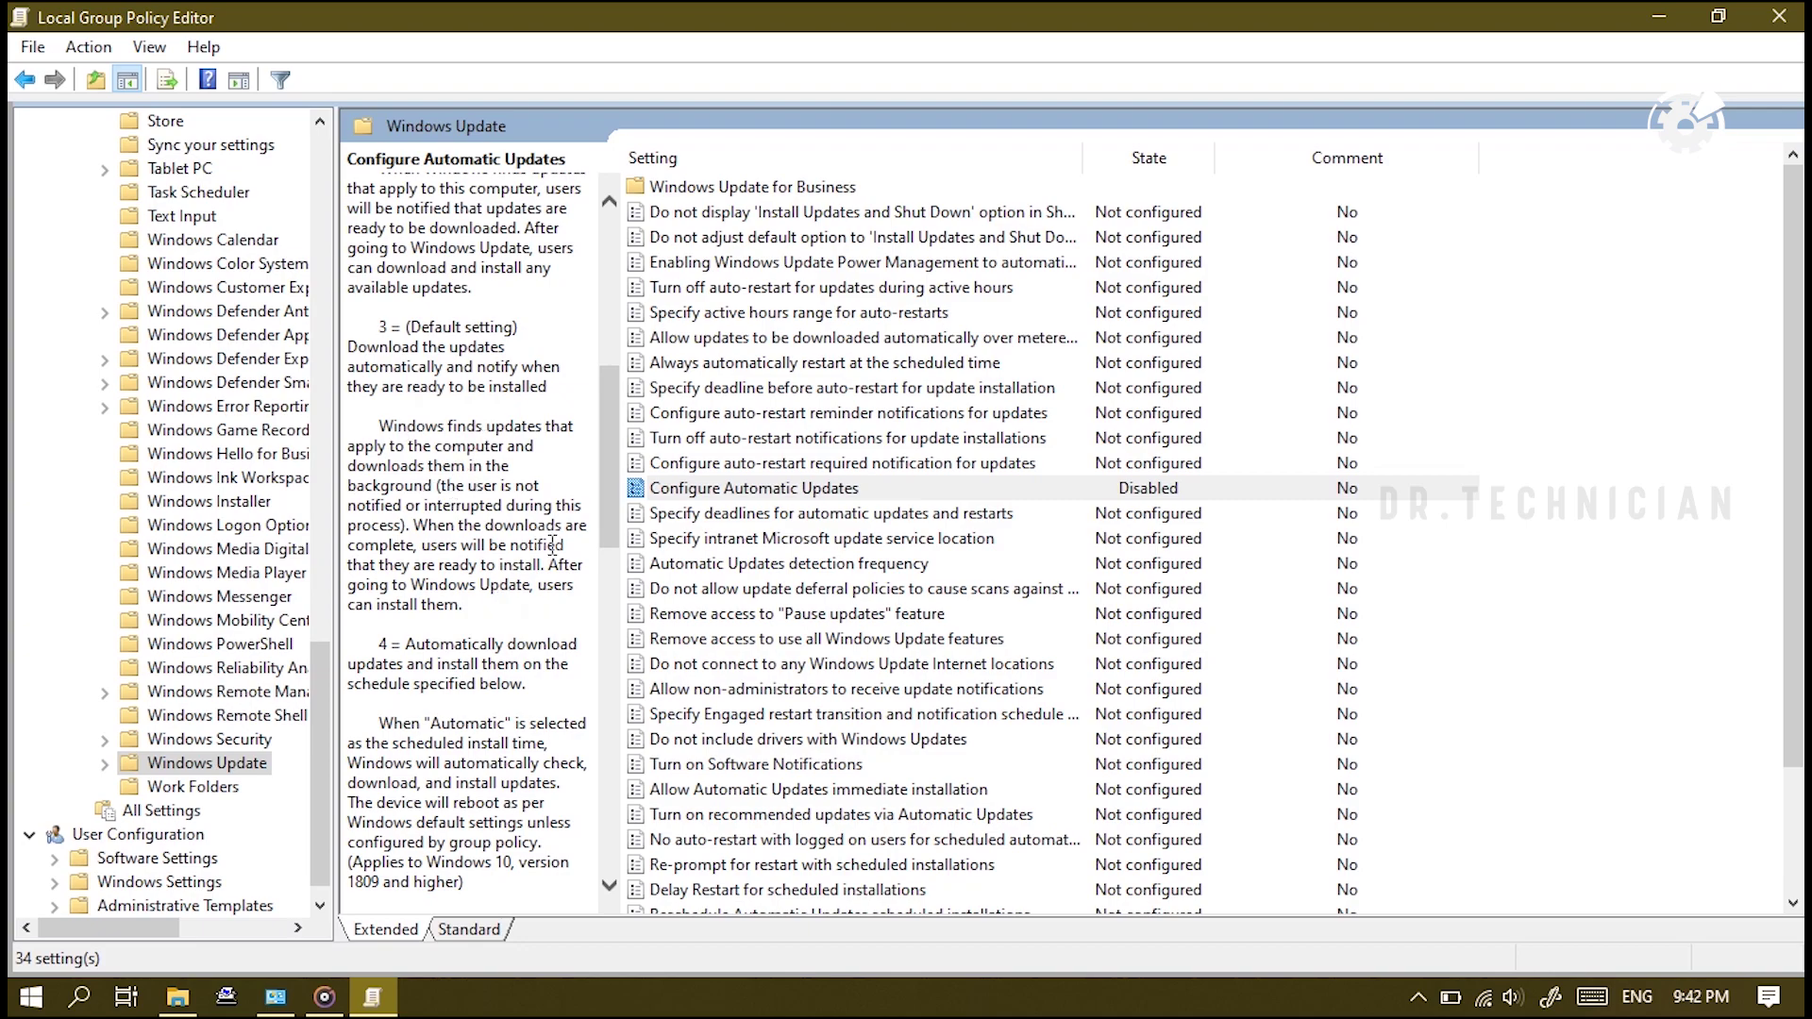
drag(606, 461, 599, 566)
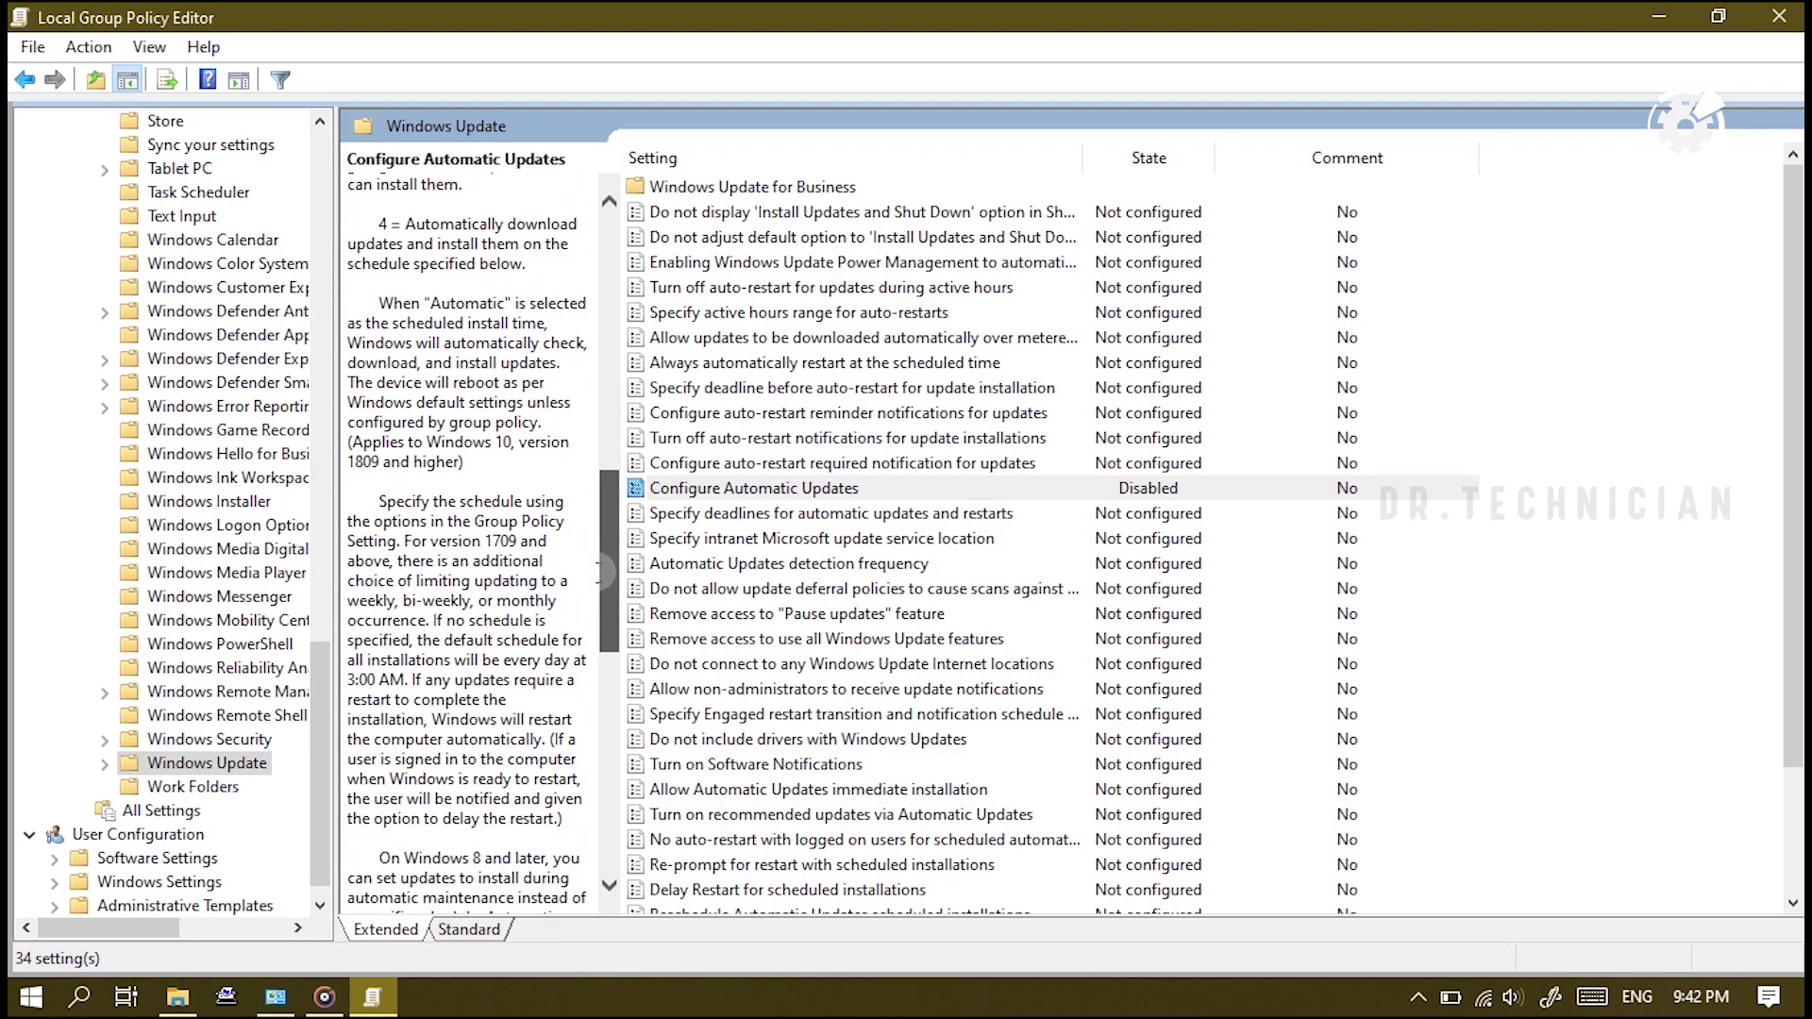
scroll(448, 625, down, 8)
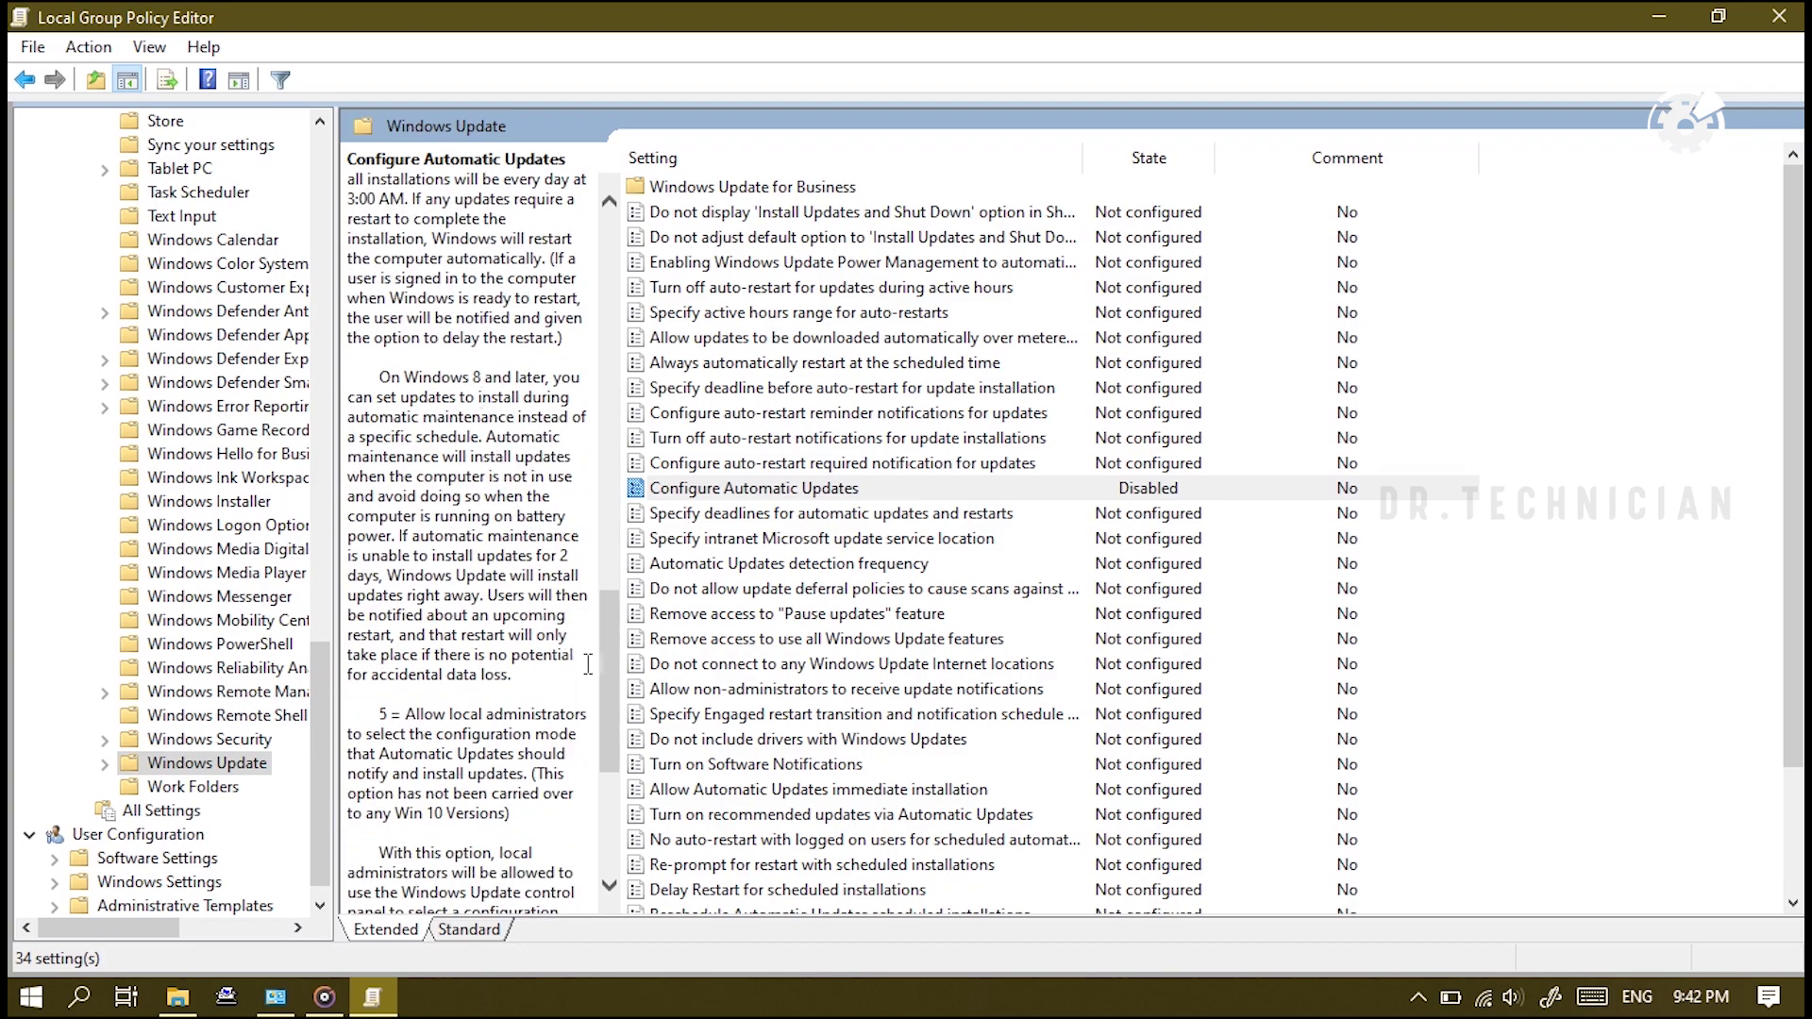
scroll(491, 604, down, 4)
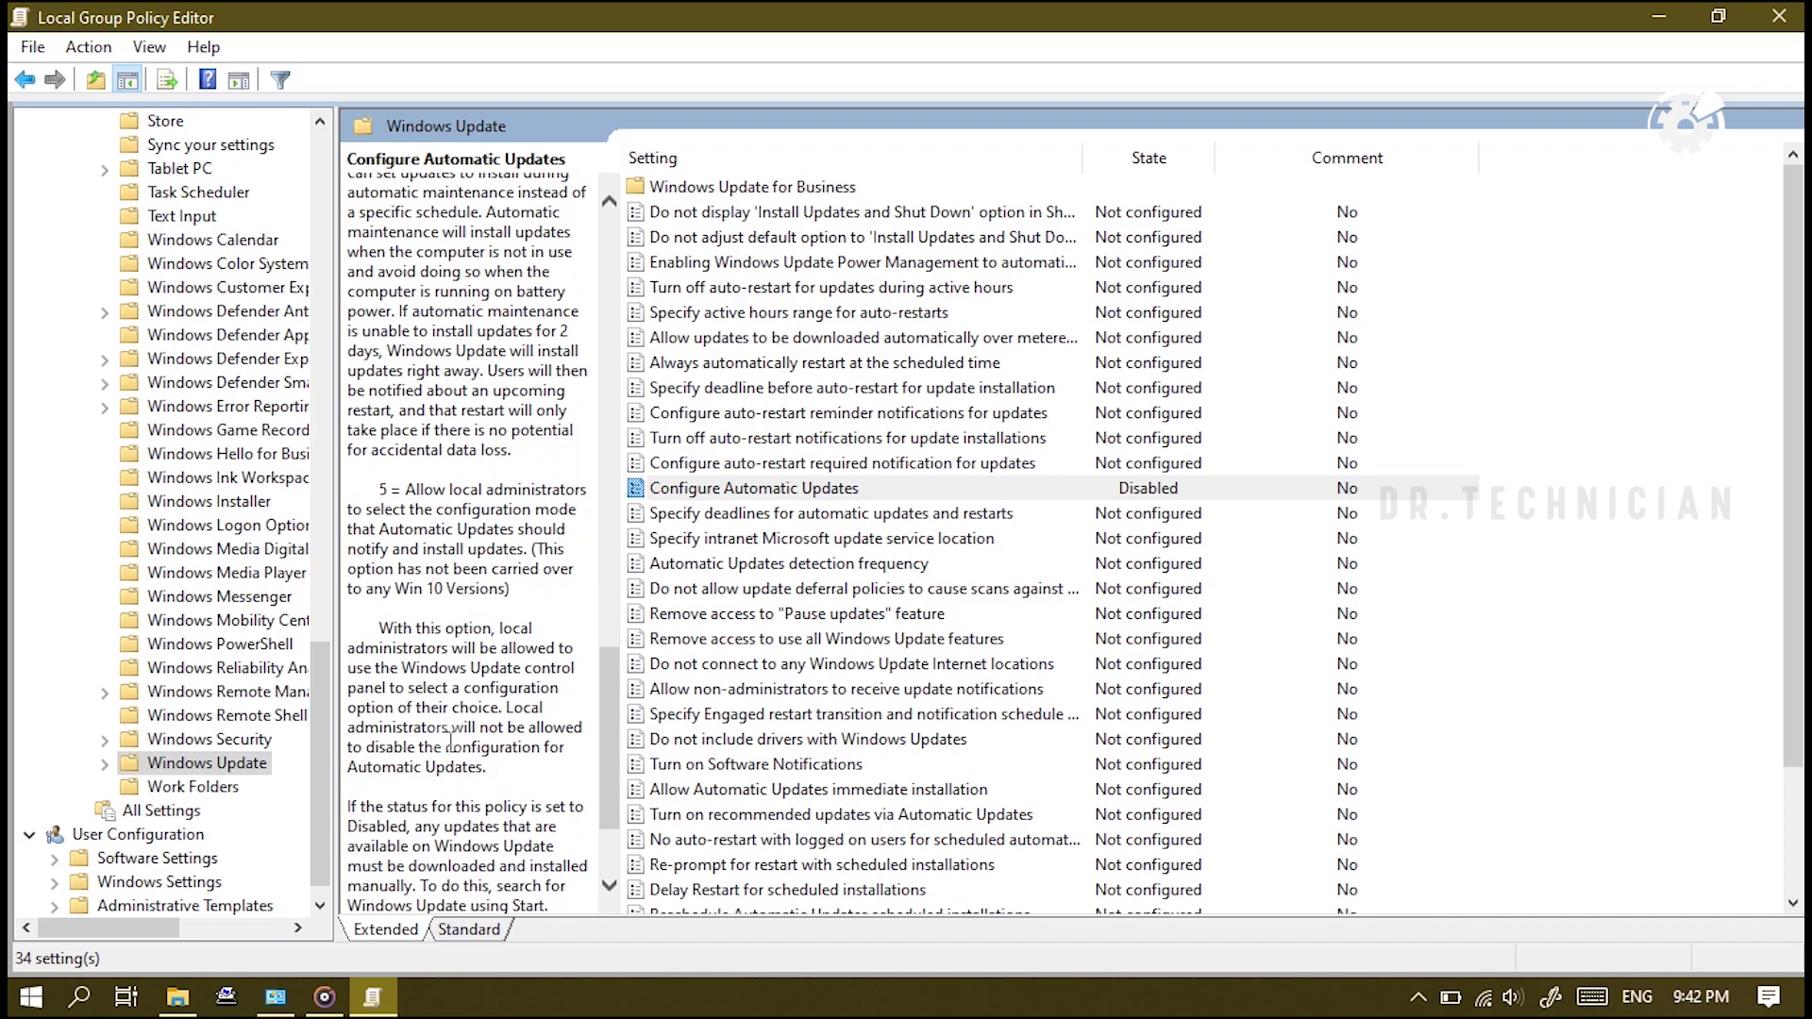
scroll(528, 472, up, 20)
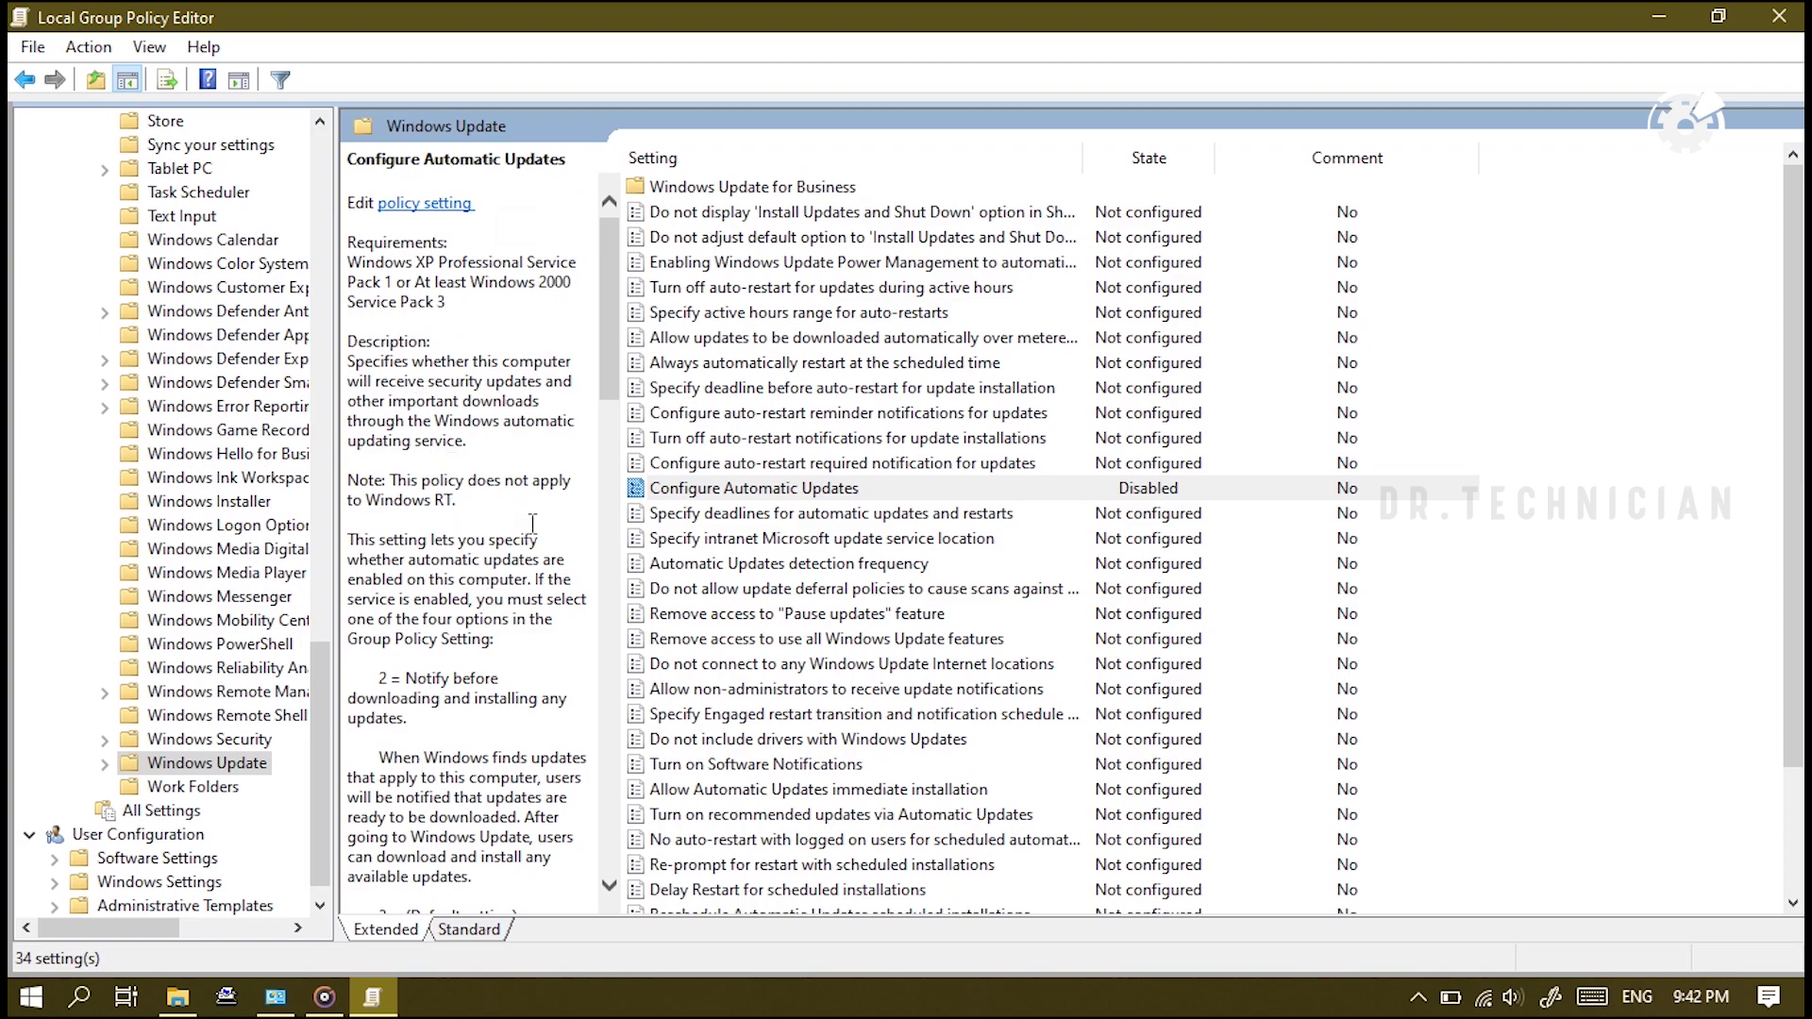
scroll(604, 352, down, 8)
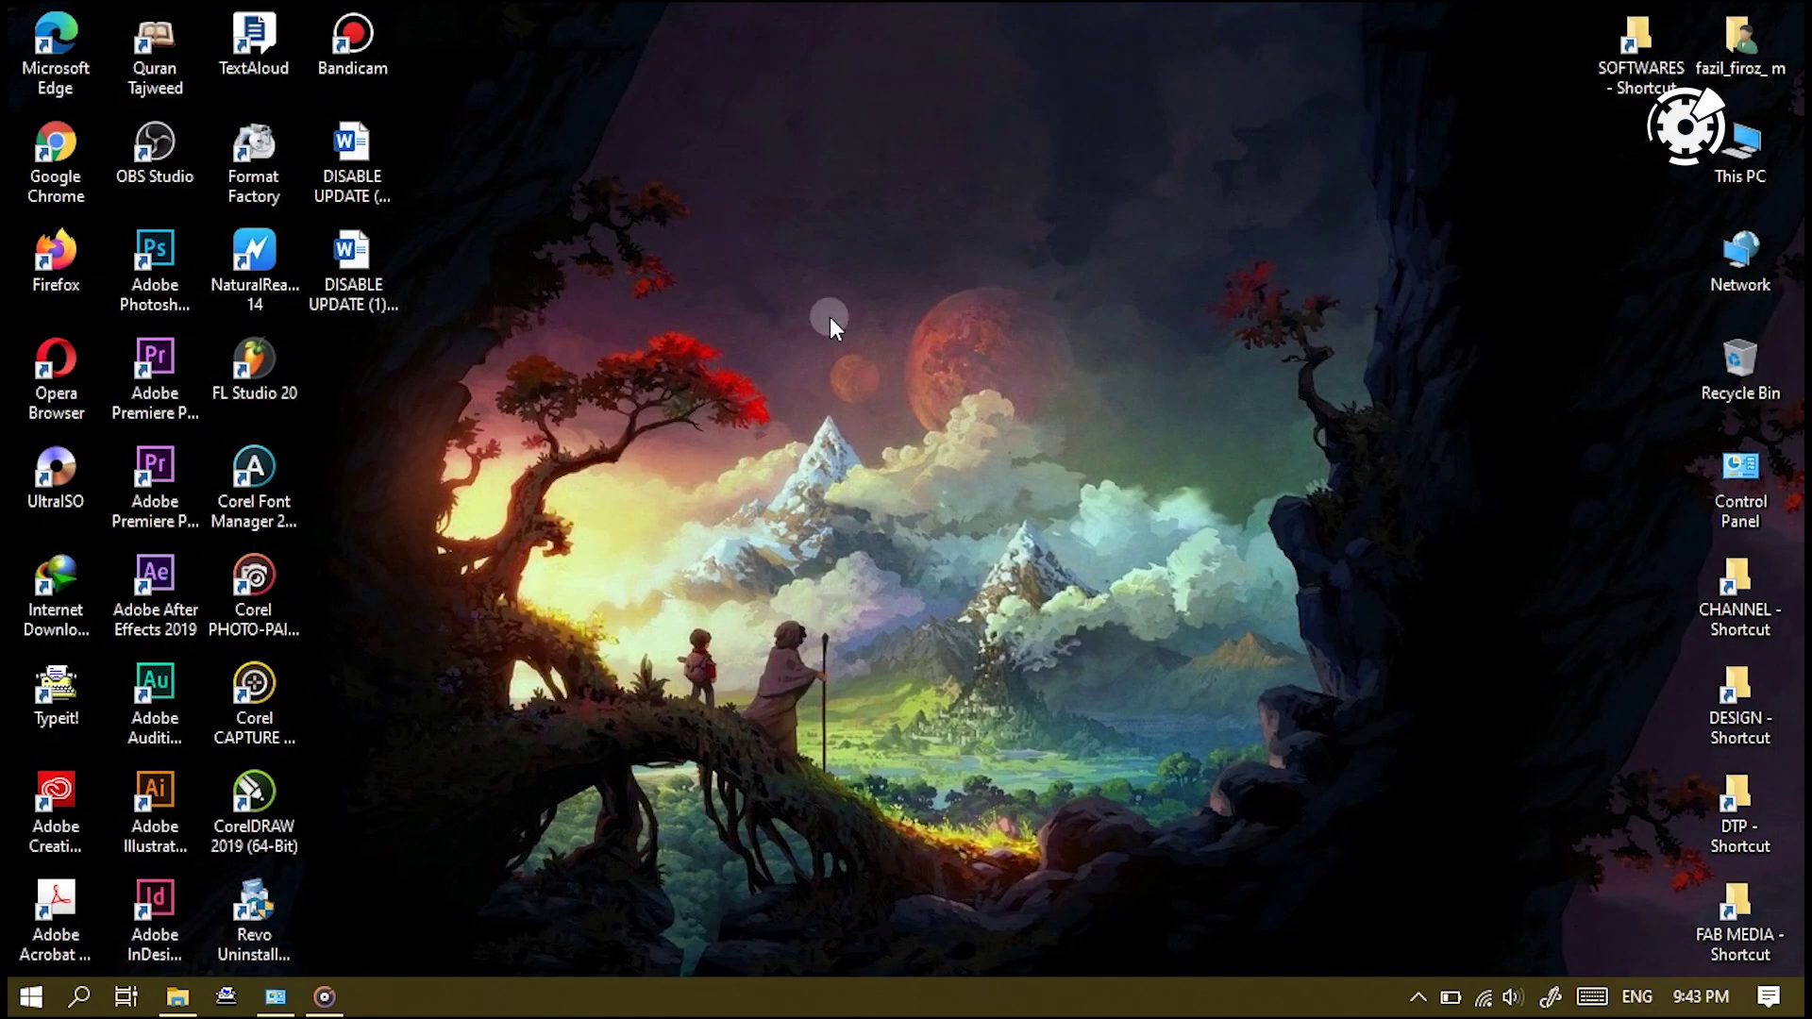